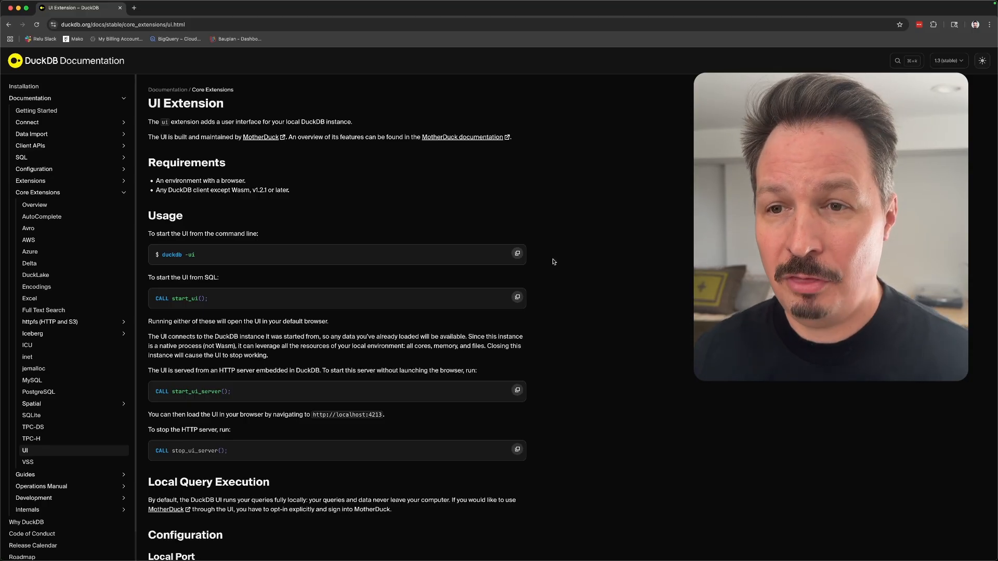
# Copy the "duckdb -ui" command from the documentation and run it in the Cursor terminal to launch the DuckDB UI
pyautogui.click(517, 253)
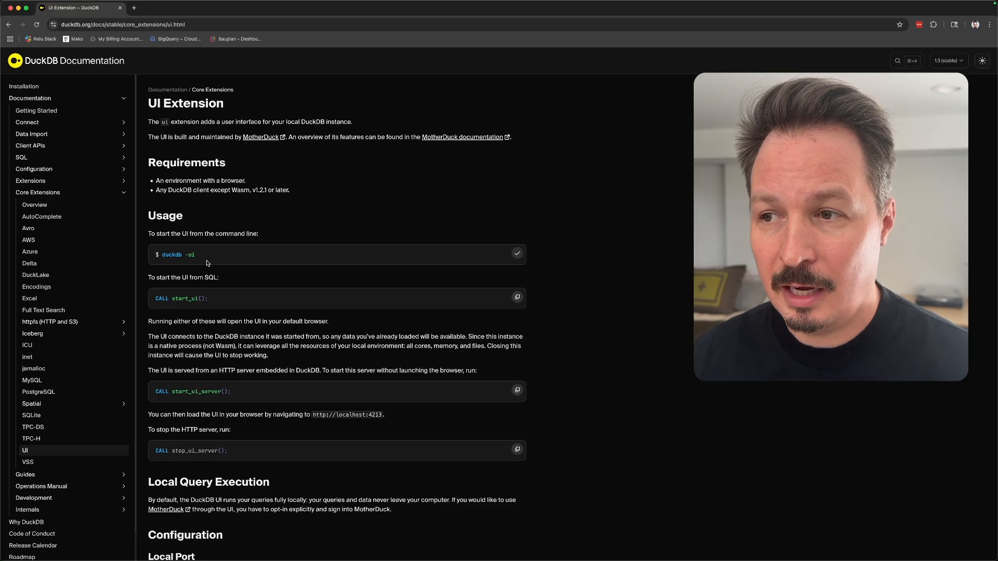
pyautogui.press('super+Tab')
pyautogui.press('super+Tab')
pyautogui.press('super+Tab')
pyautogui.press('super+Tab')
pyautogui.press('super+Tab')
pyautogui.press('super+Tab')
pyautogui.press('super+Tab')
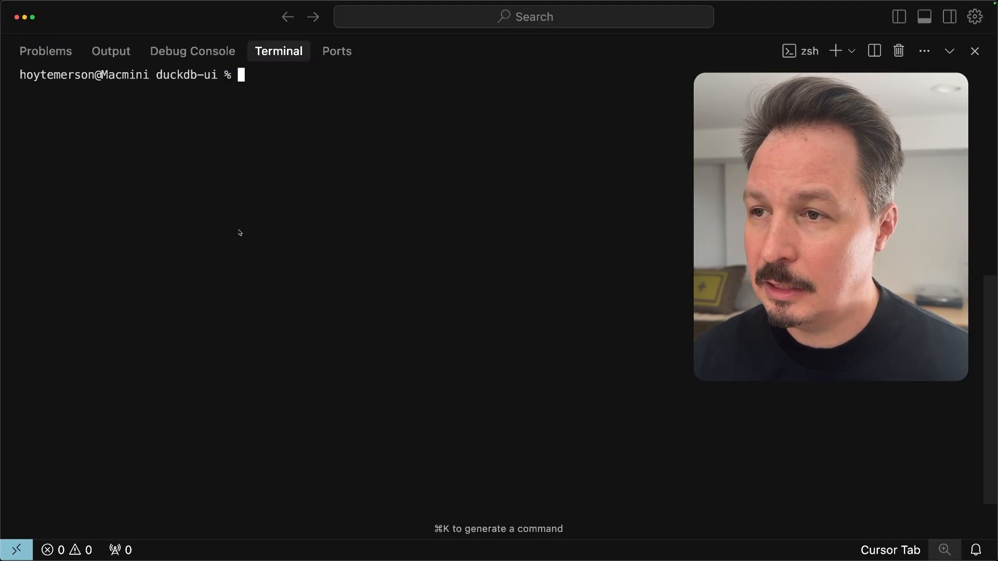
pyautogui.press('super+v')
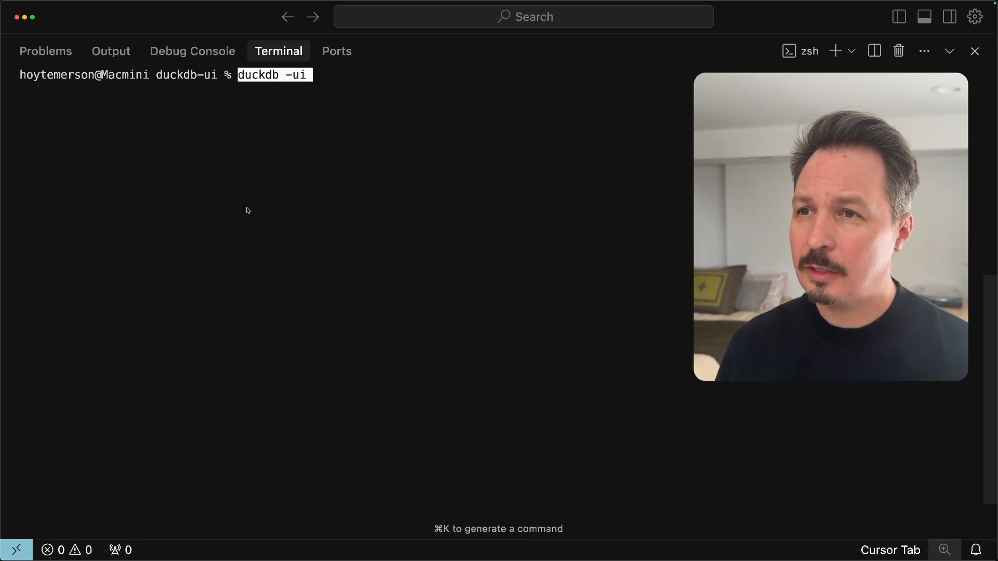
pyautogui.press('Return')
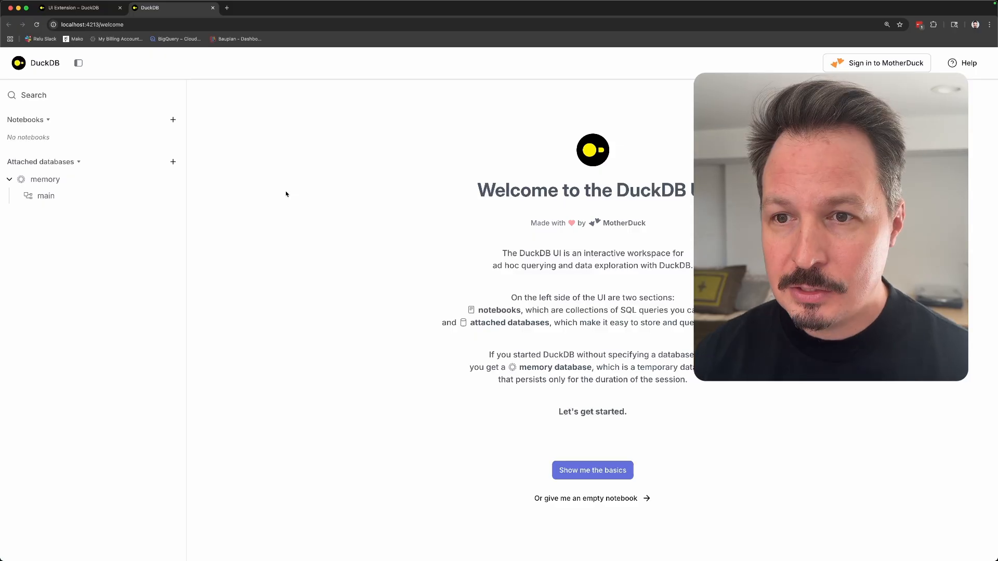
# Open the basics notebook from the welcome page and run its first cell to attach the in-memory database as memory
pyautogui.moveTo(502, 253); pyautogui.dragTo(694, 267)
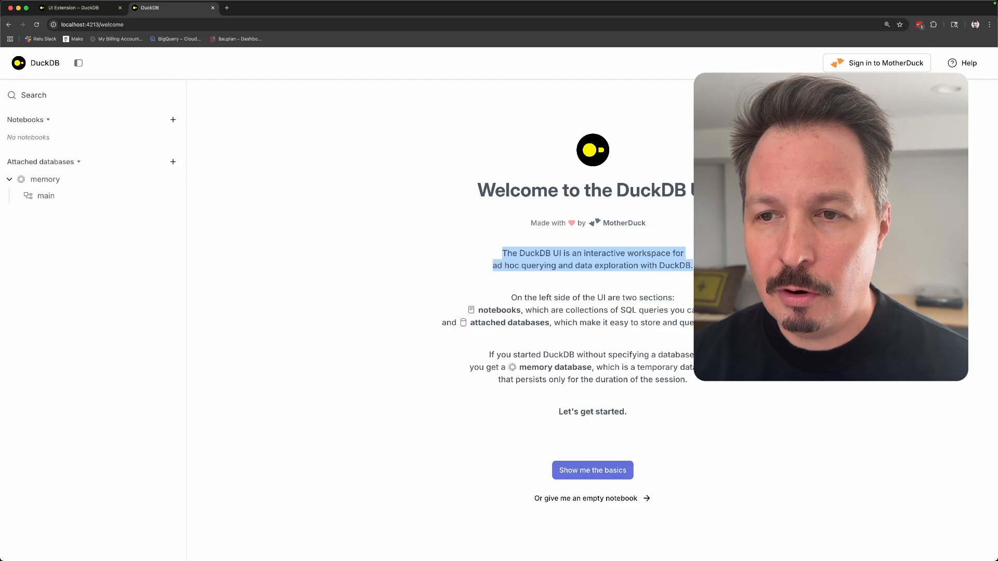
pyautogui.click(662, 286)
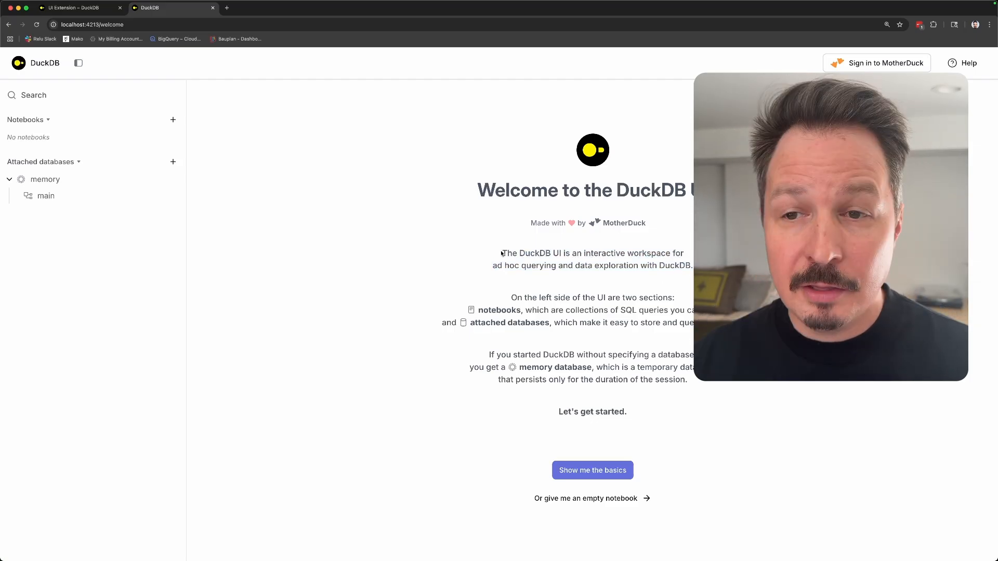
pyautogui.moveTo(502, 253); pyautogui.dragTo(694, 266)
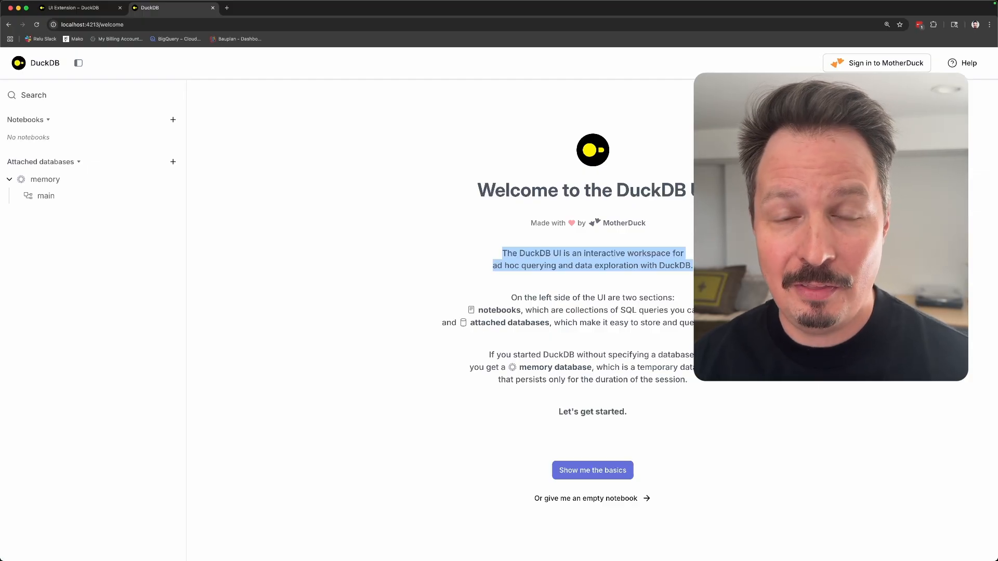
pyautogui.click(601, 315)
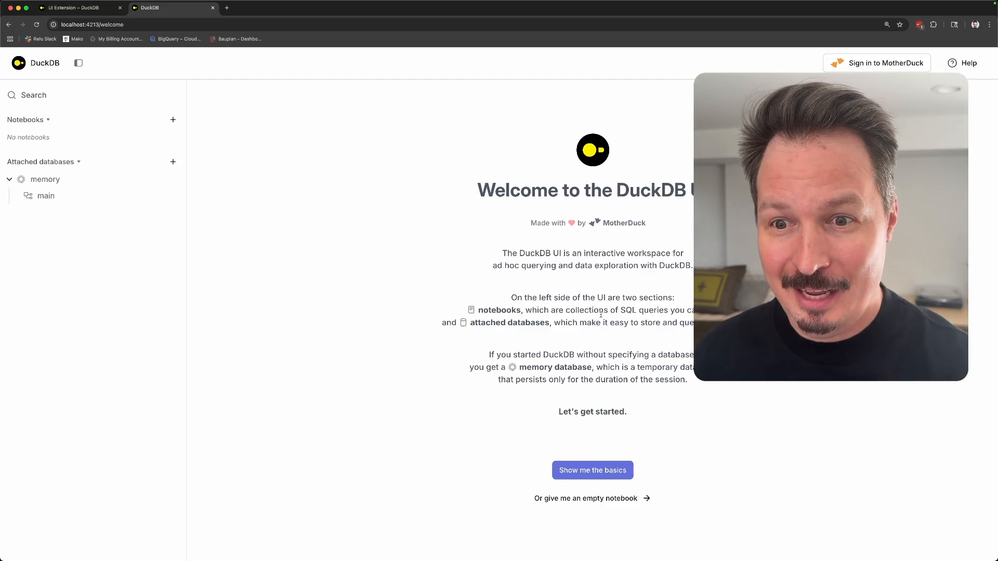
pyautogui.click(601, 472)
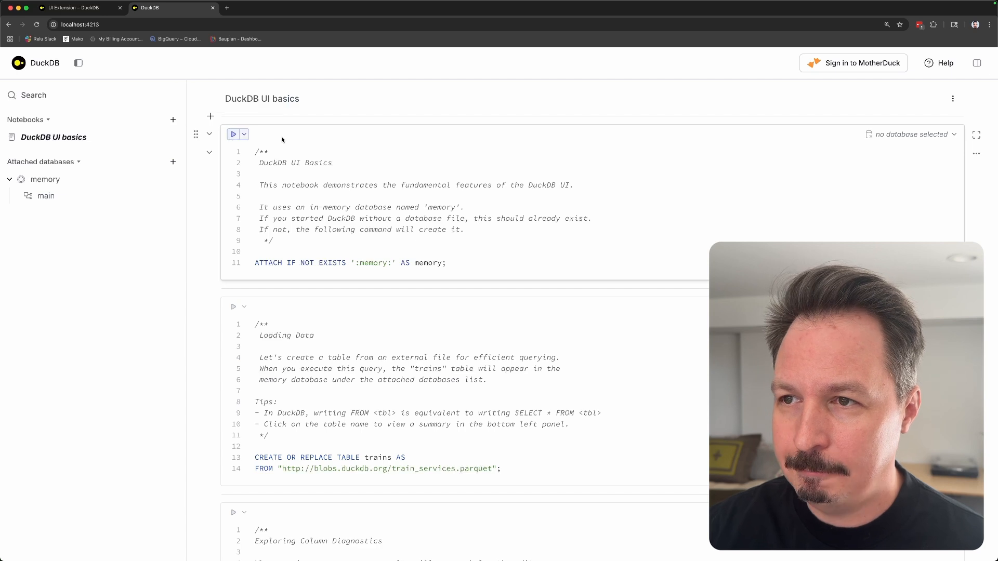
pyautogui.click(233, 134)
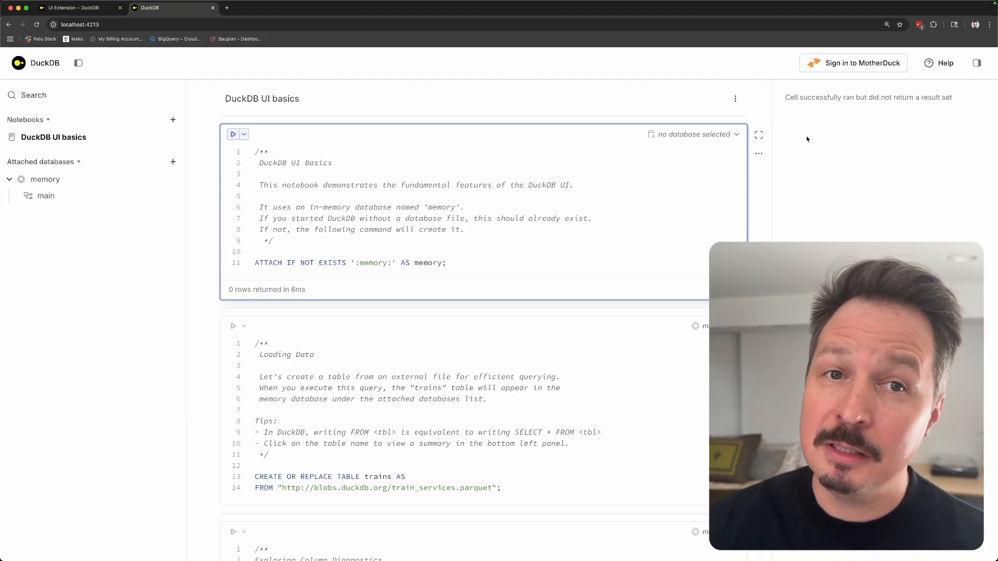
# Read the first cell's comments on the in-memory database and on when the ATTACH command creates it
pyautogui.scroll(-1, 412, 253)
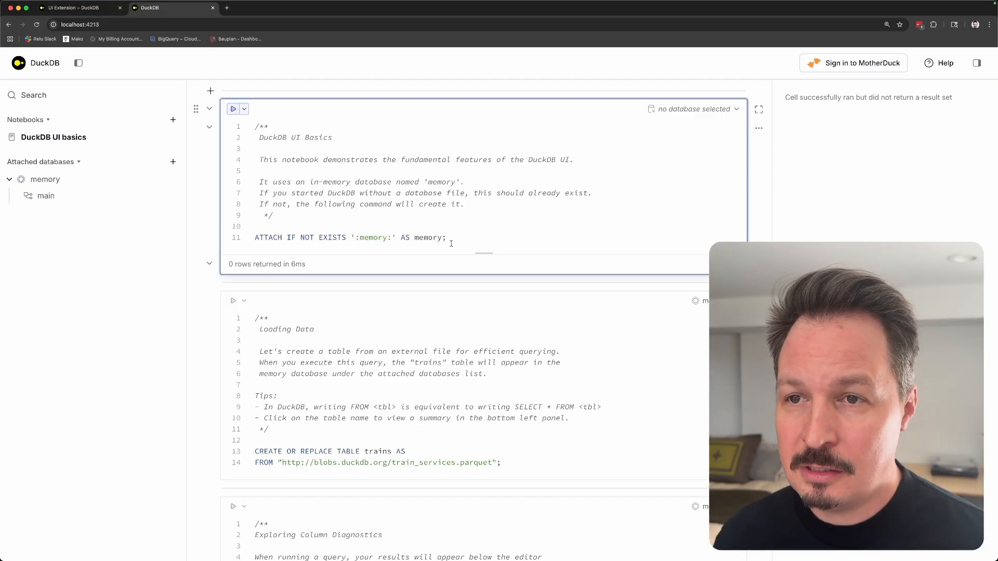
pyautogui.moveTo(257, 182); pyautogui.dragTo(514, 193)
pyautogui.click(464, 181)
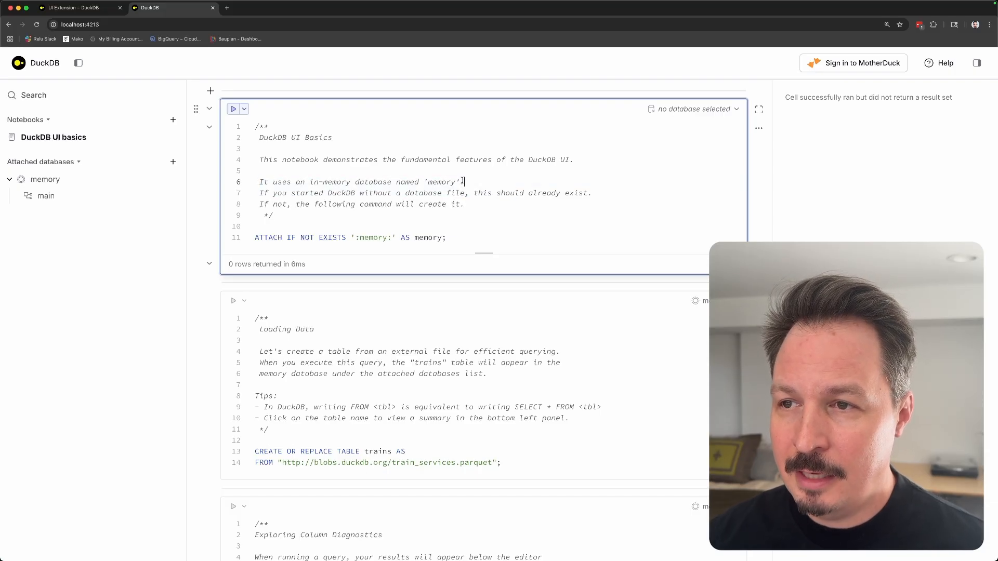
pyautogui.moveTo(259, 193); pyautogui.dragTo(498, 194)
pyautogui.click(498, 193)
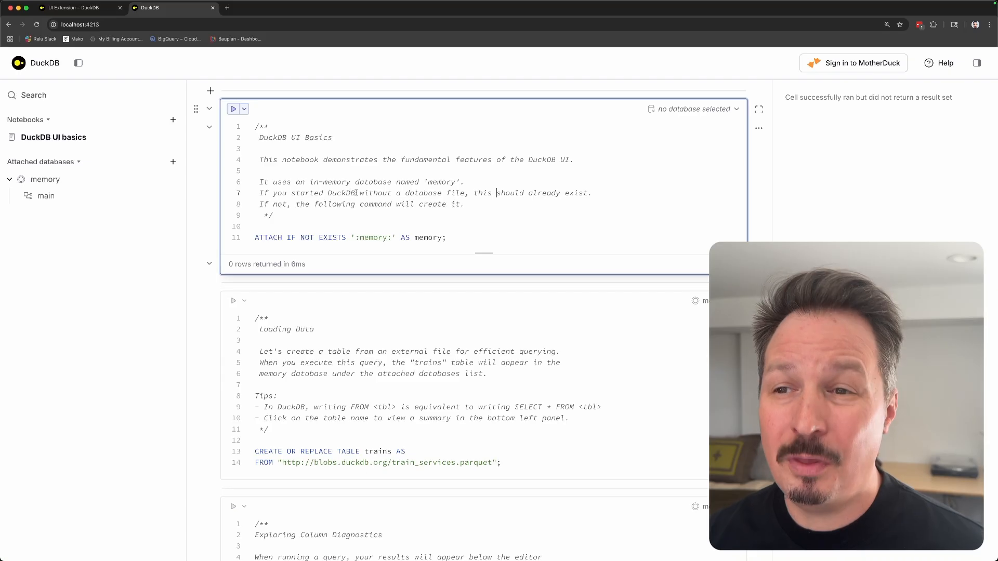
pyautogui.moveTo(476, 193); pyautogui.dragTo(616, 194)
pyautogui.click(621, 194)
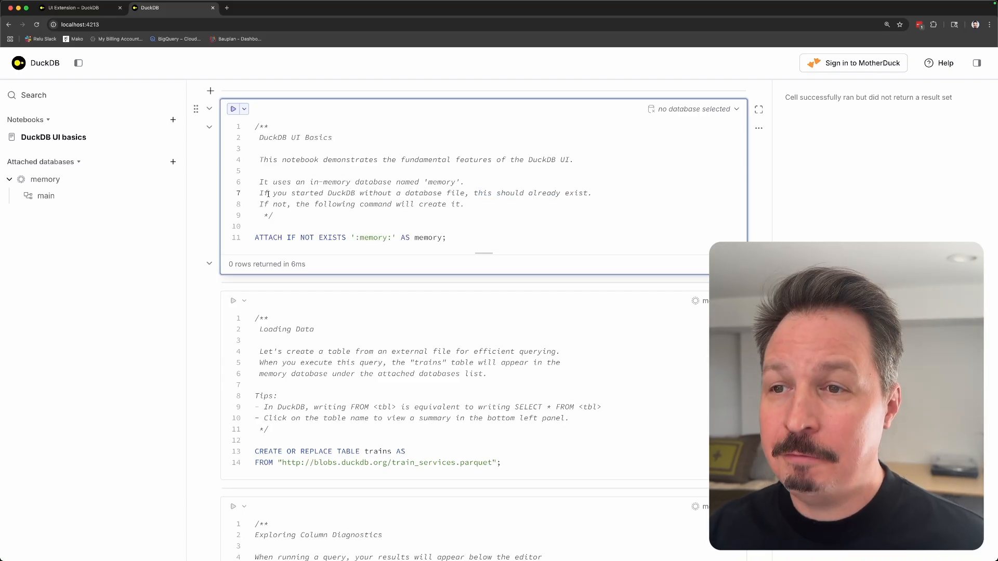
pyautogui.moveTo(476, 205); pyautogui.dragTo(298, 204)
pyautogui.click(299, 204)
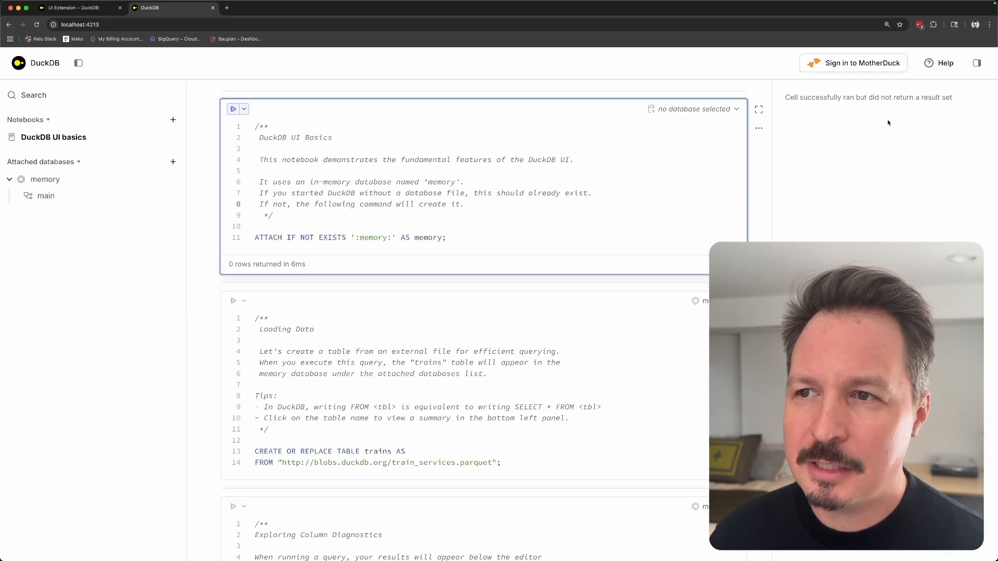
pyautogui.scroll(-2, 409, 340)
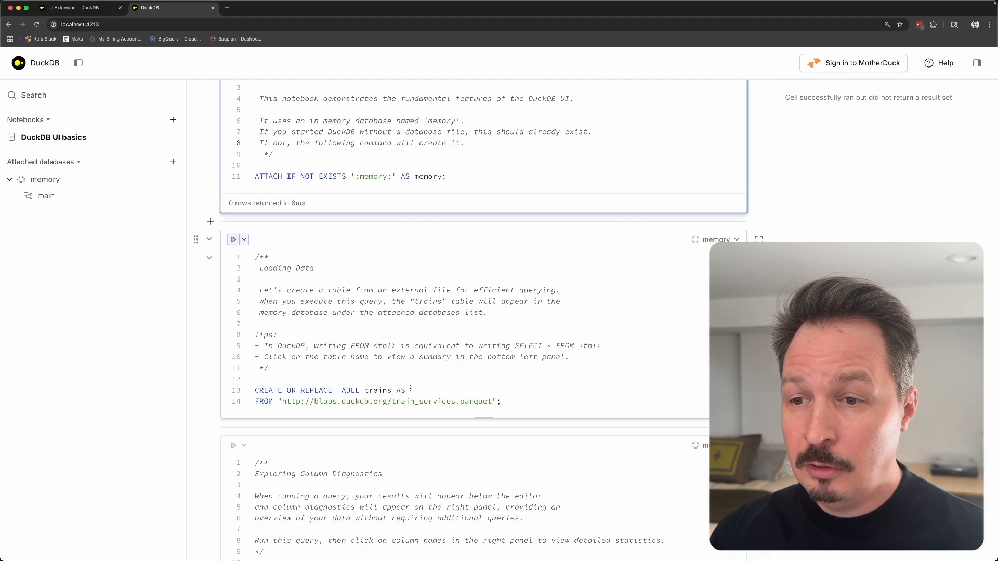
pyautogui.moveTo(281, 402); pyautogui.dragTo(493, 401)
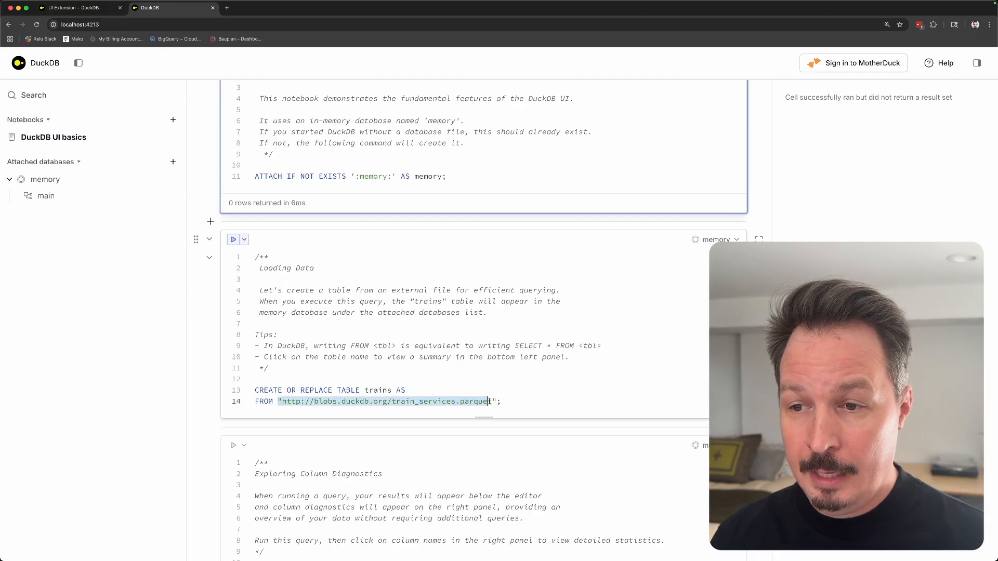
pyautogui.click(511, 403)
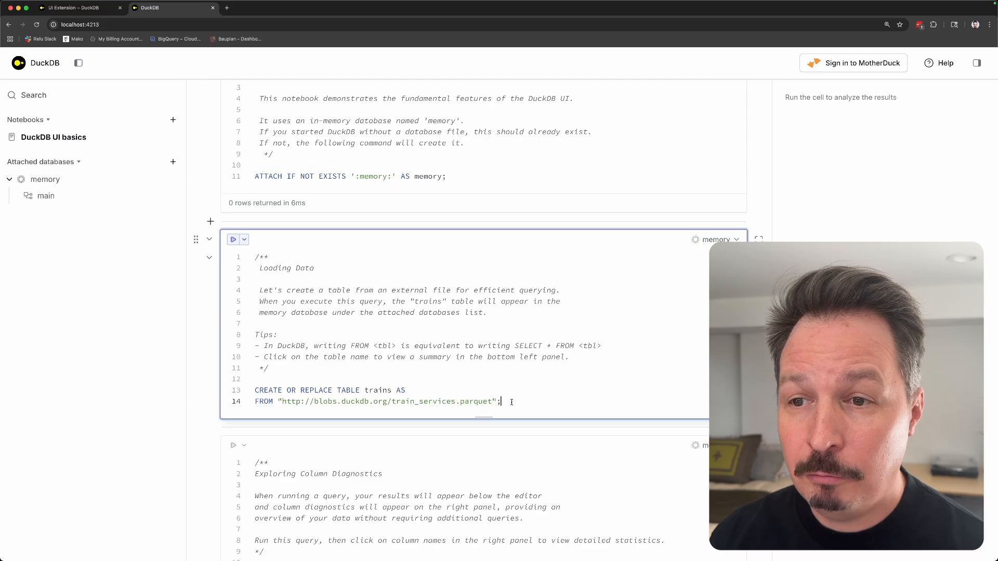
pyautogui.moveTo(262, 292); pyautogui.dragTo(483, 312)
pyautogui.click(487, 312)
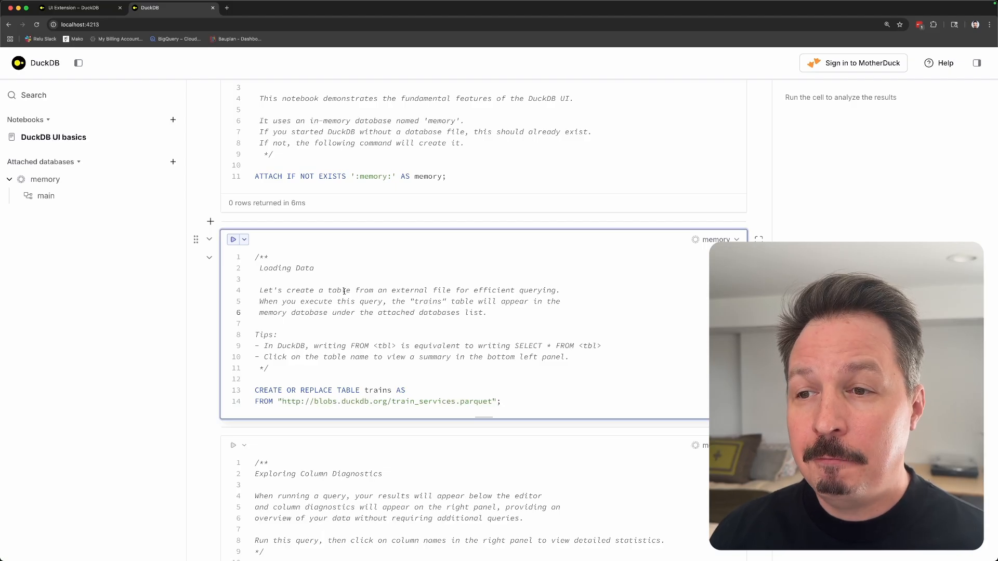
pyautogui.scroll(-1, 419, 358)
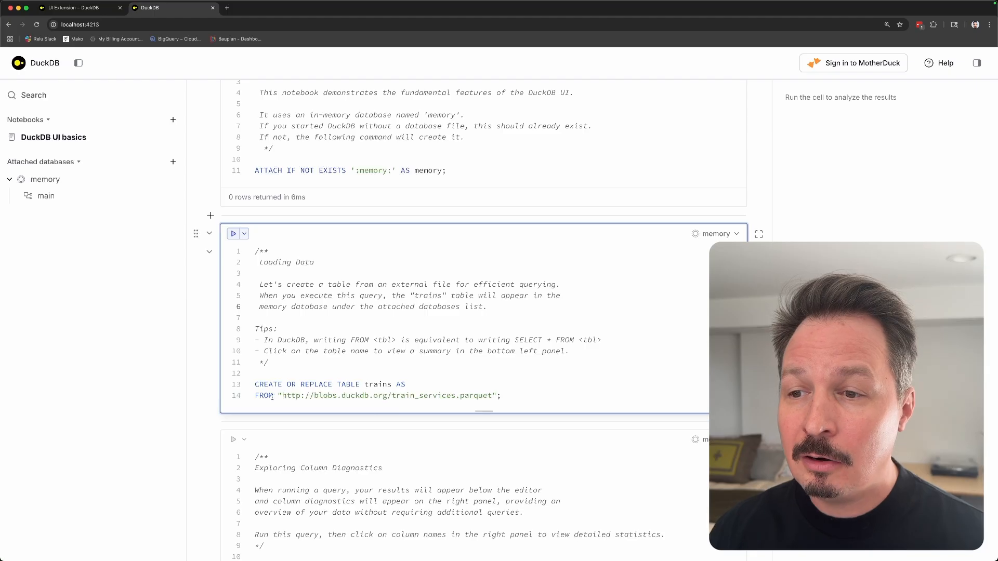
pyautogui.click(254, 385)
pyautogui.moveTo(254, 384); pyautogui.dragTo(430, 388)
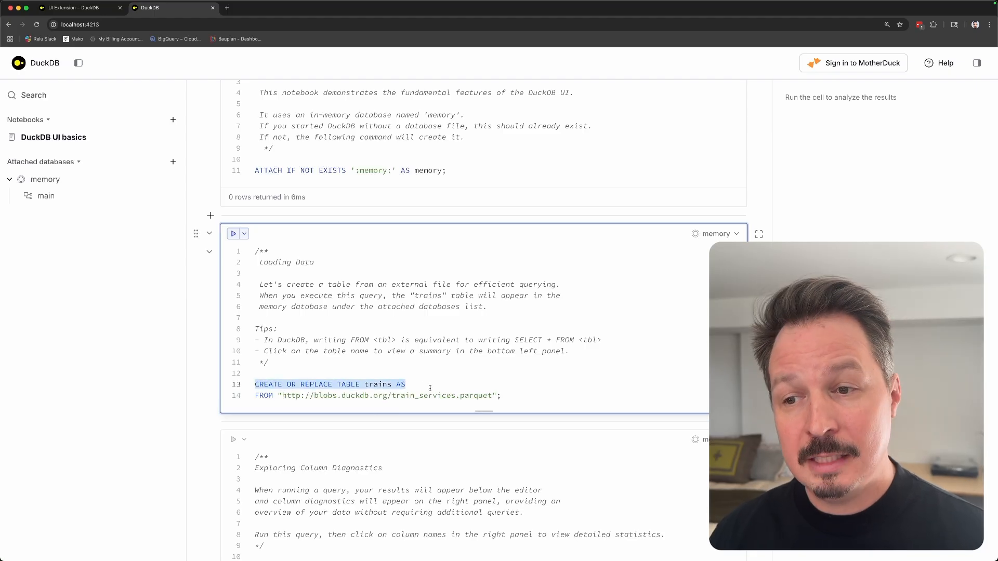
pyautogui.click(431, 388)
pyautogui.moveTo(513, 400); pyautogui.dragTo(256, 393)
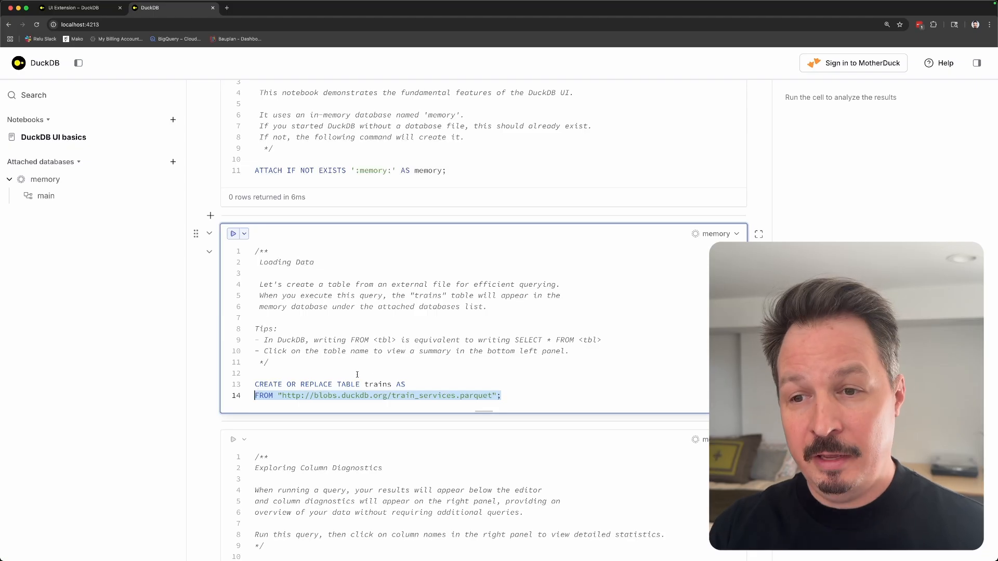
pyautogui.click(410, 384)
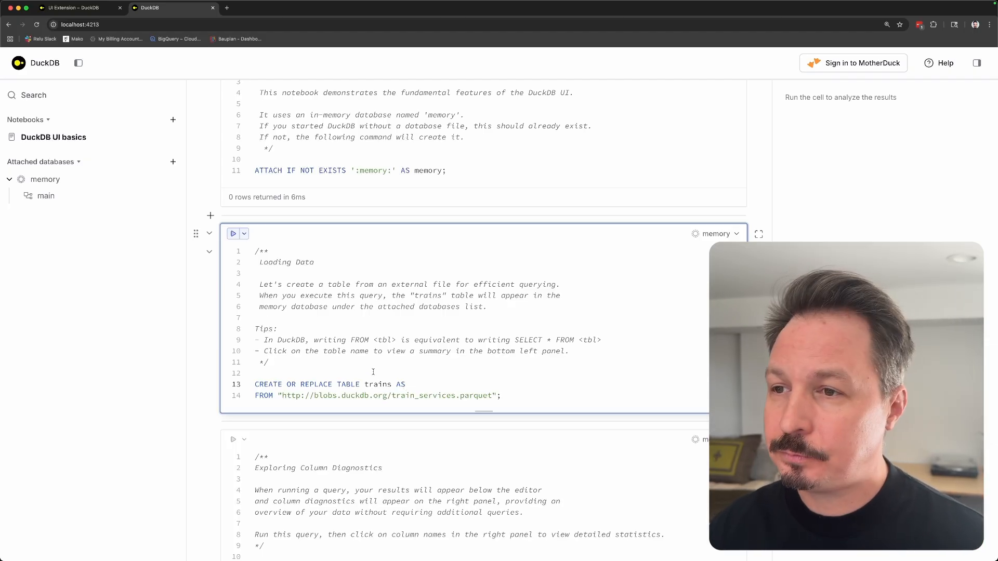
pyautogui.click(233, 233)
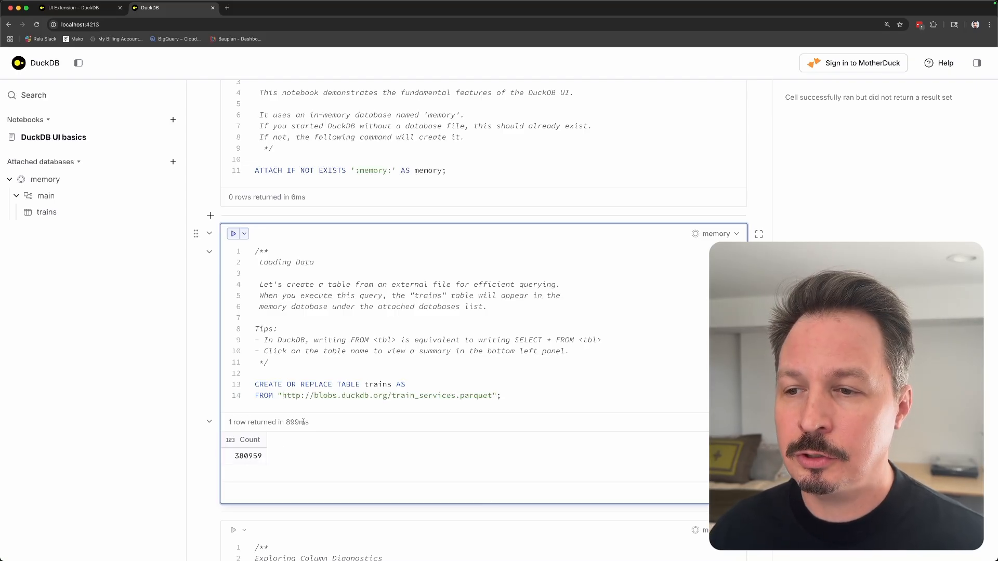
# Examine the Count result of the Loading Data cell and reread its tips on FROM syntax and table summaries
pyautogui.click(248, 459)
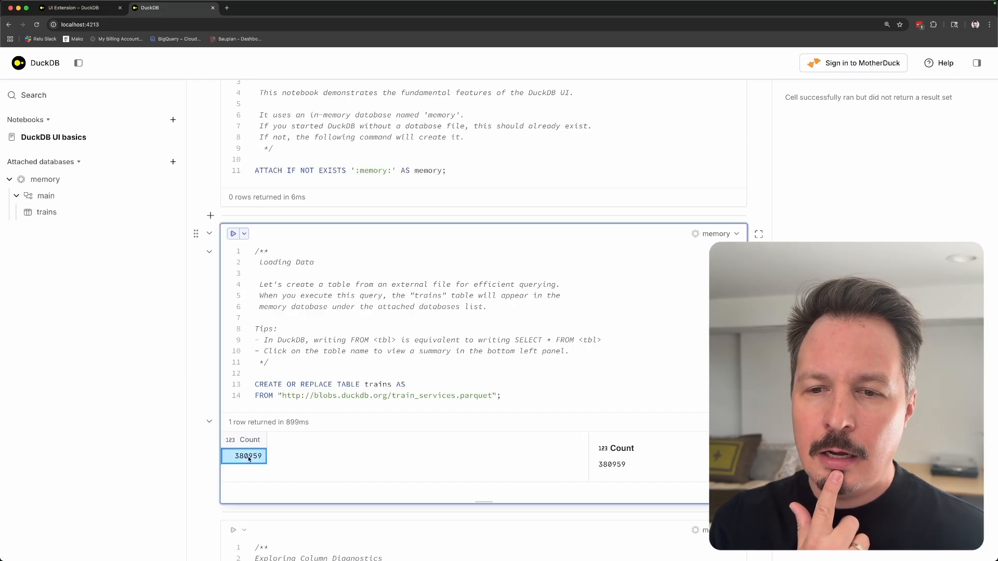
pyautogui.scroll(-1, 608, 461)
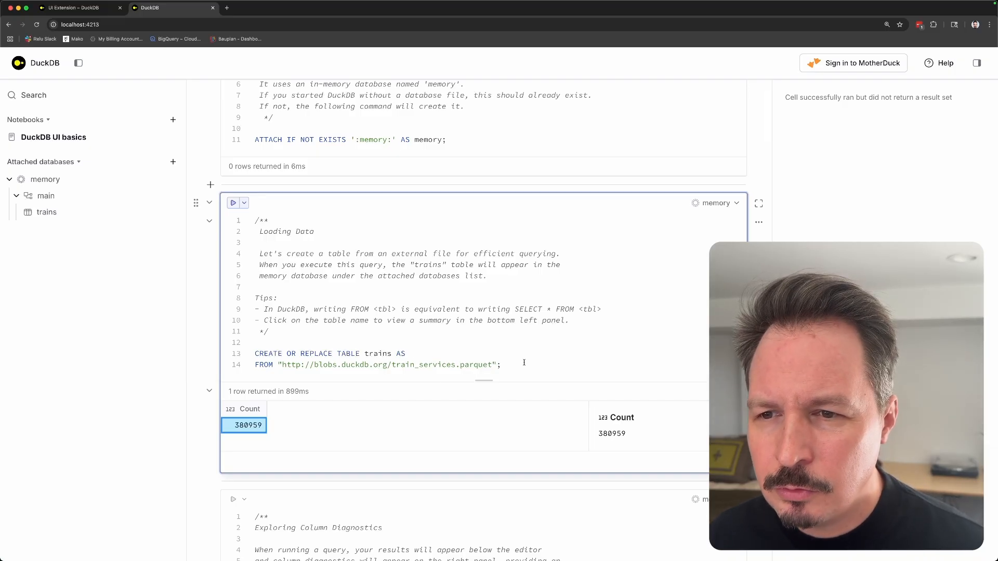
pyautogui.click(298, 328)
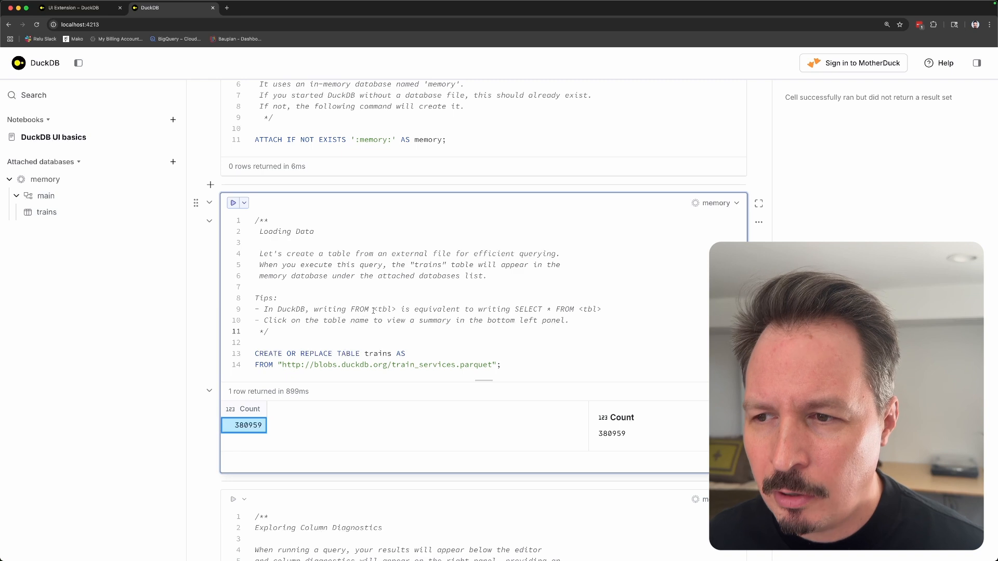
pyautogui.scroll(-1, 416, 309)
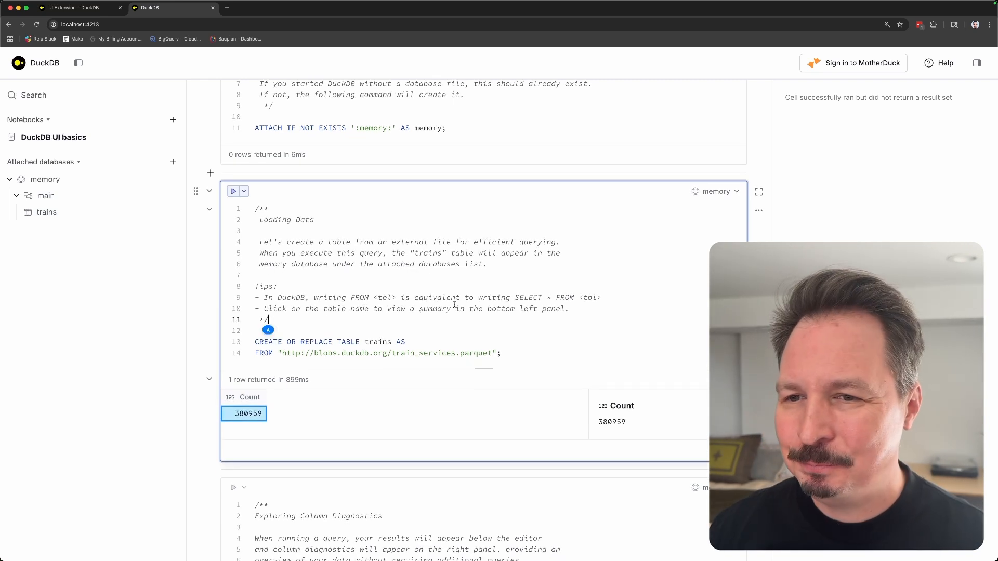
pyautogui.click(490, 270)
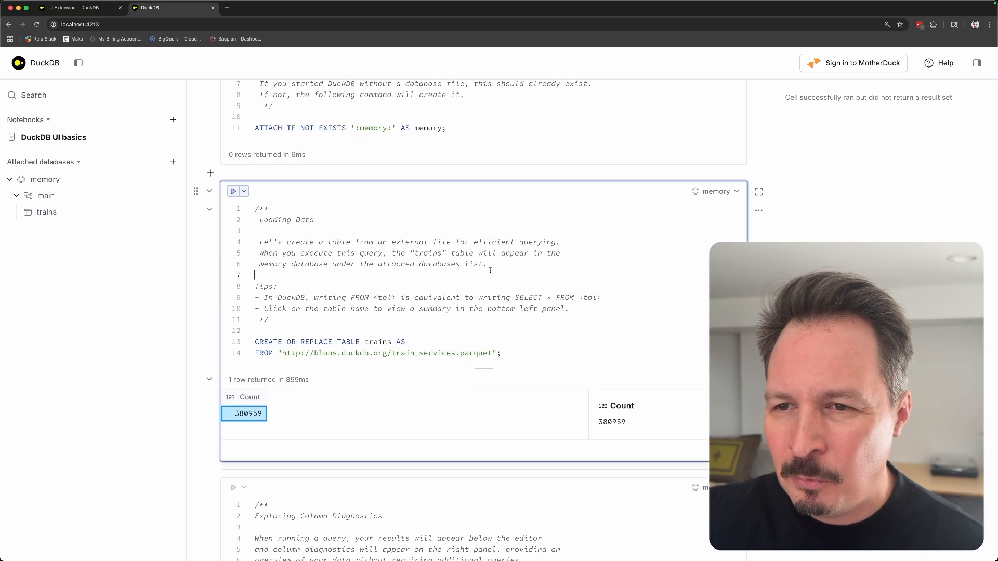
pyautogui.click(341, 287)
pyautogui.click(316, 323)
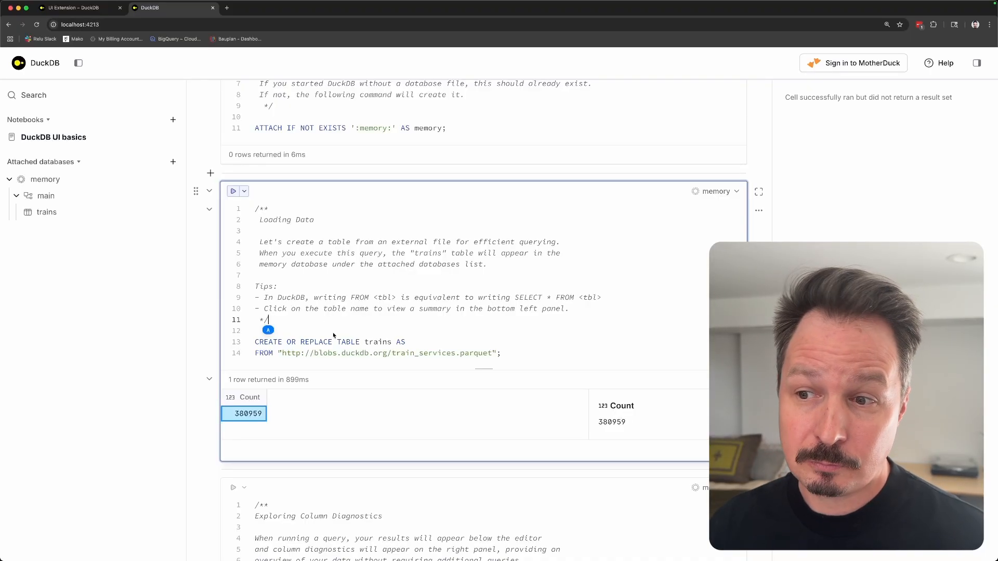
pyautogui.scroll(-1, 332, 332)
pyautogui.scroll(-3, 333, 337)
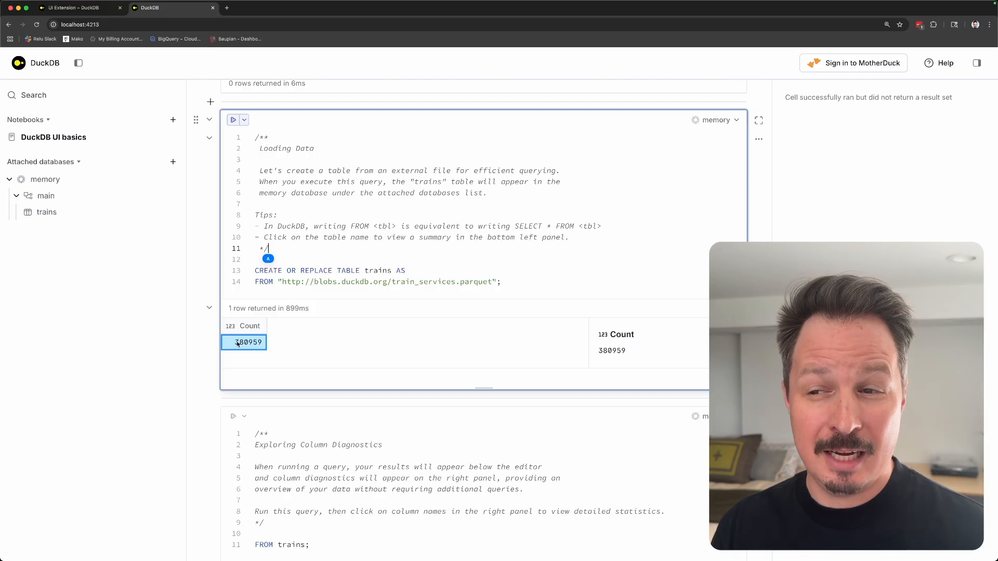
pyautogui.click(289, 344)
pyautogui.scroll(1, 371, 263)
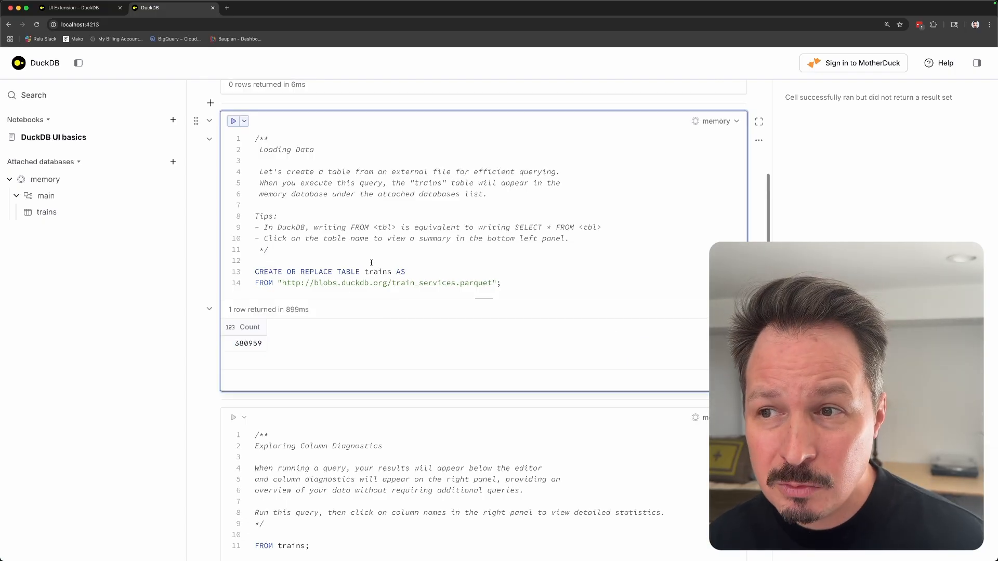
pyautogui.scroll(1, 371, 263)
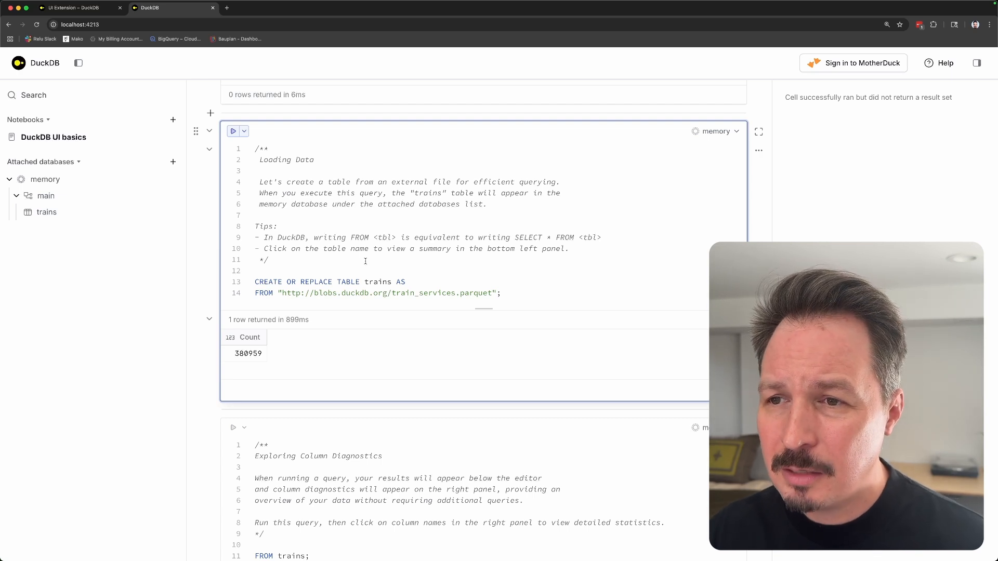
# Collapse and re-expand the main schema of the memory database and check the trains table's quick details
pyautogui.moveTo(40, 210)
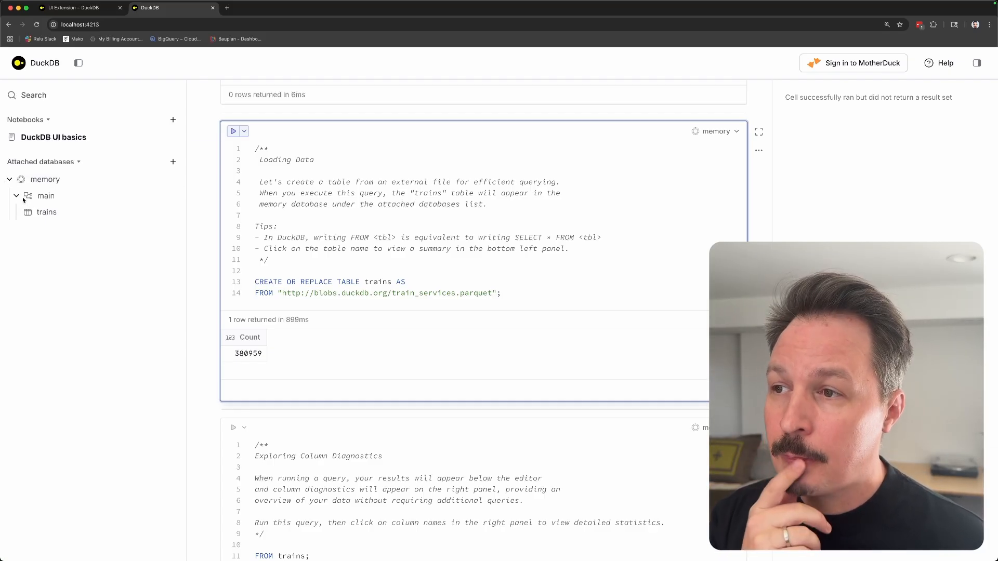
pyautogui.click(19, 198)
pyautogui.click(18, 198)
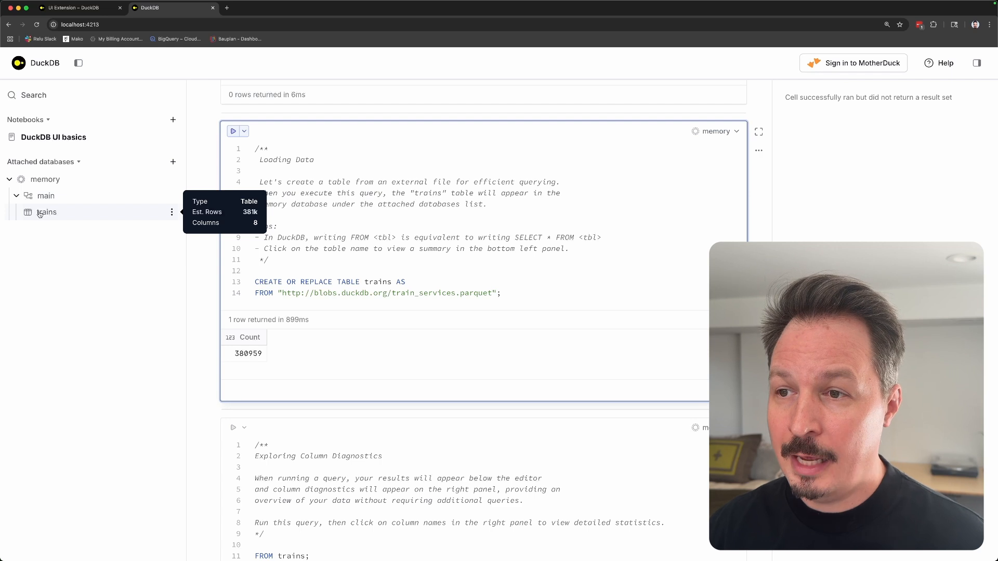
# Inspect the Count value from the Loading Data cell and display the trains table's column summary
pyautogui.click(237, 358)
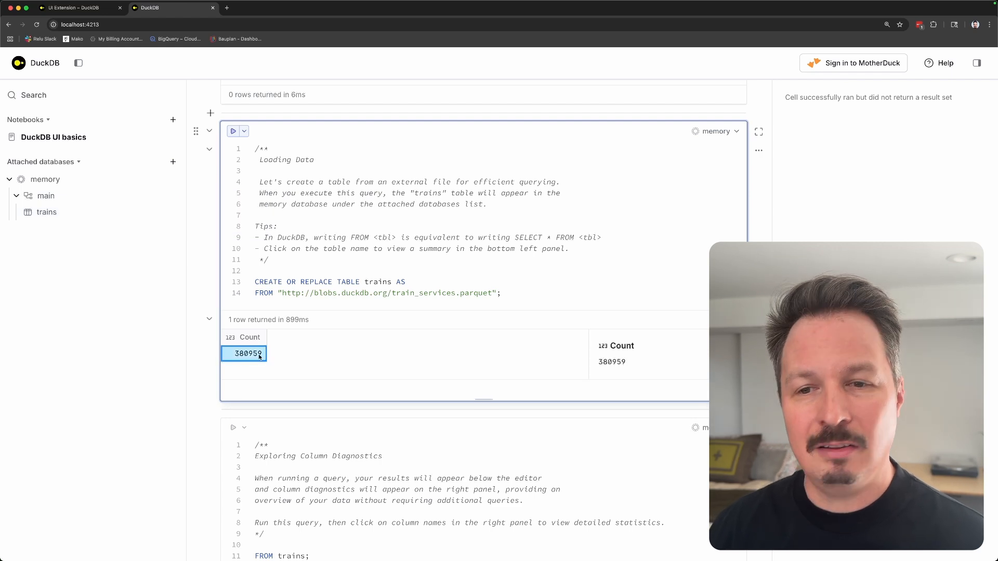
pyautogui.click(63, 215)
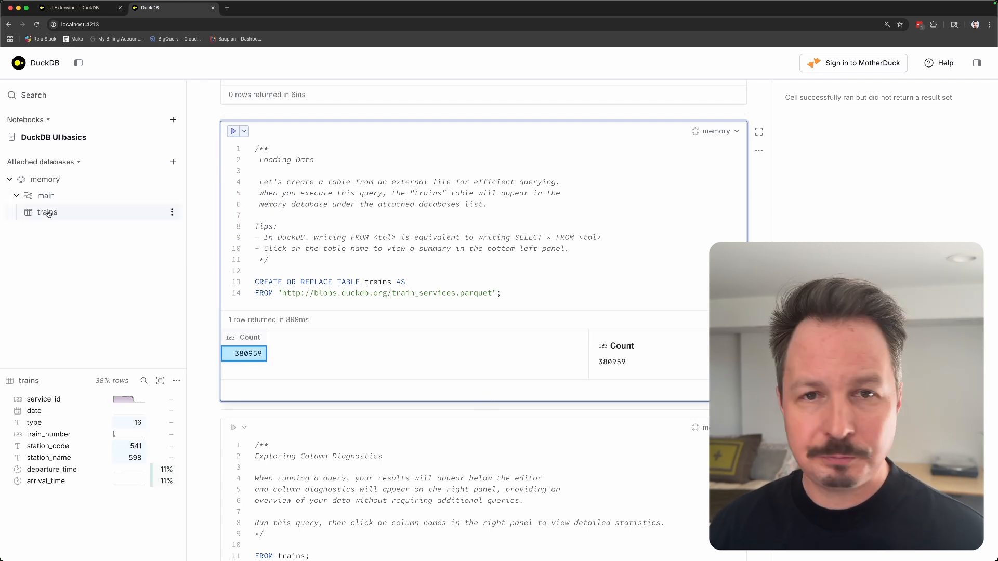
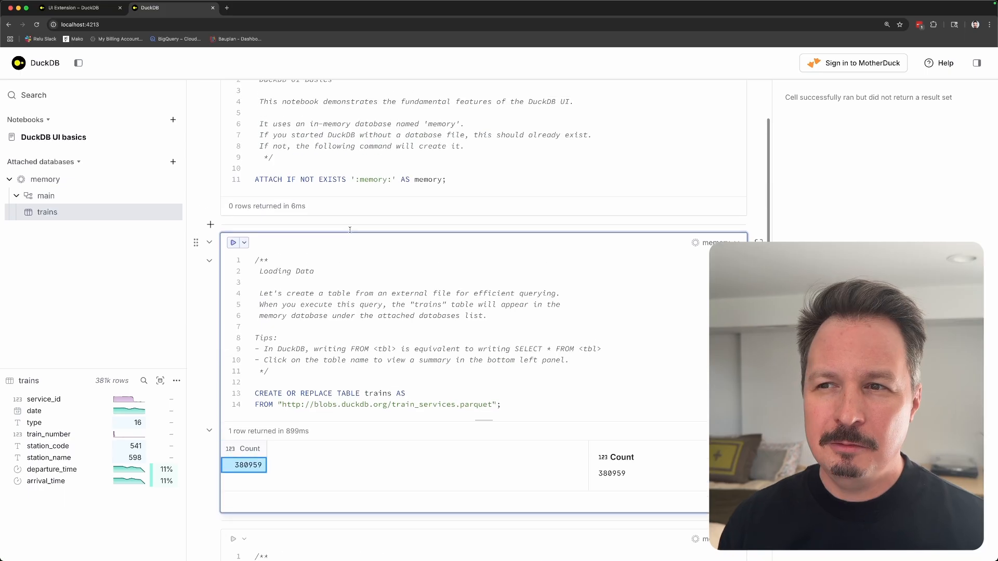
# Run the Exploring Column Diagnostics cell to query all rows with FROM trains
pyautogui.scroll(-2, 340, 252)
pyautogui.scroll(-2, 341, 252)
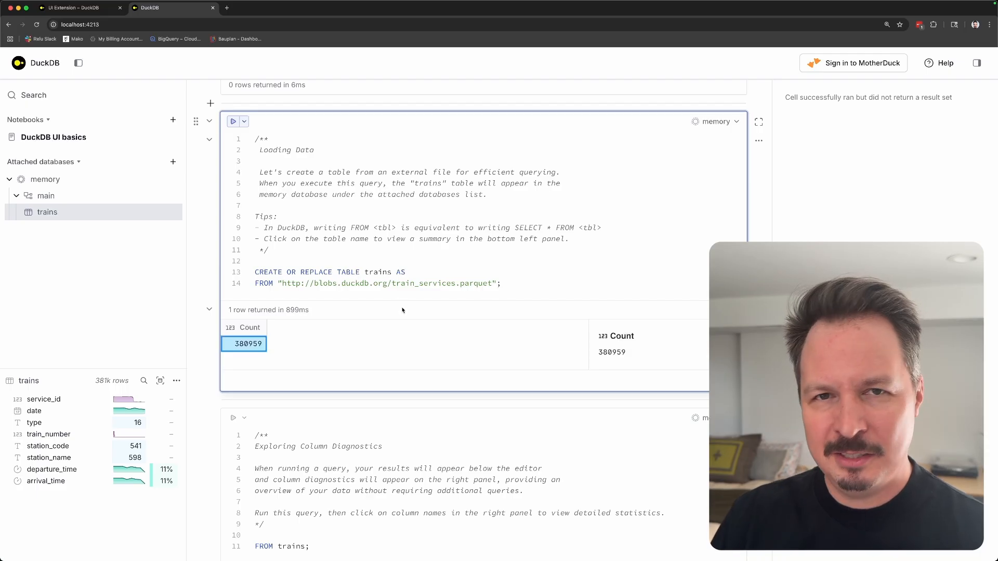
pyautogui.scroll(-5, 403, 311)
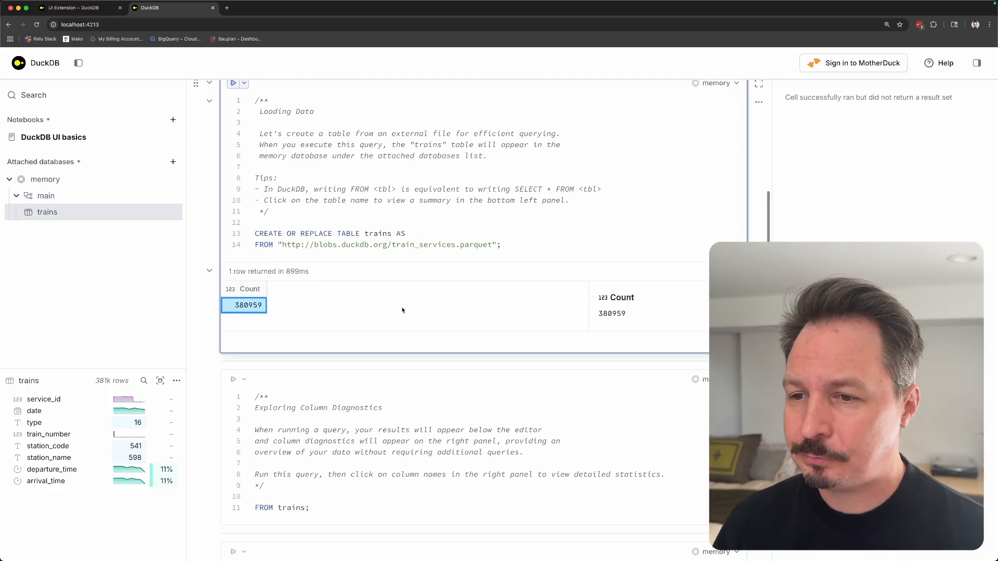
pyautogui.scroll(-1, 385, 357)
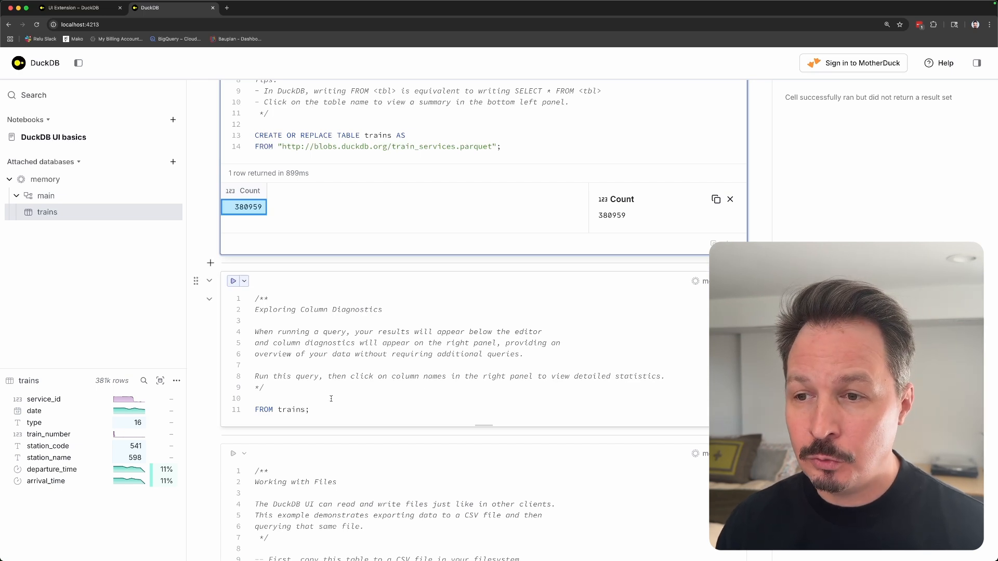
pyautogui.click(307, 383)
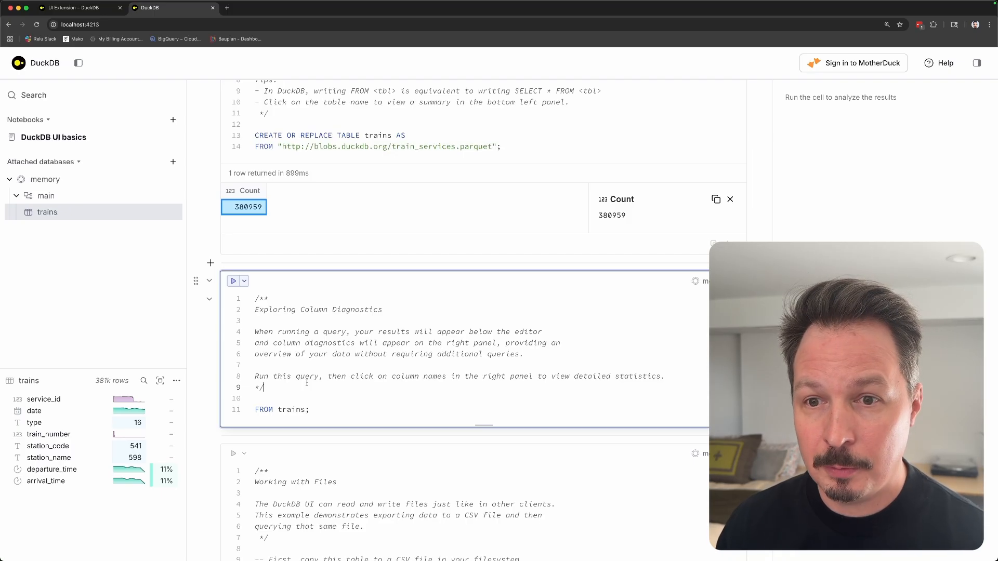
pyautogui.press('super+Return')
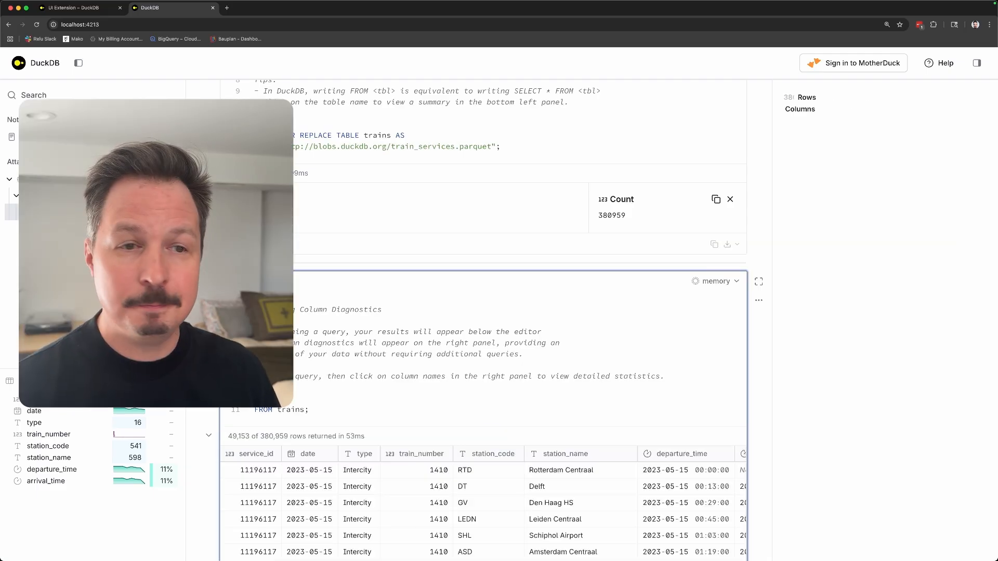
# Browse the trains query result across its columns, jumping far down the rows and back towards the beginning
pyautogui.scroll(-3, 481, 429)
pyautogui.hscroll(4, 419, 456)
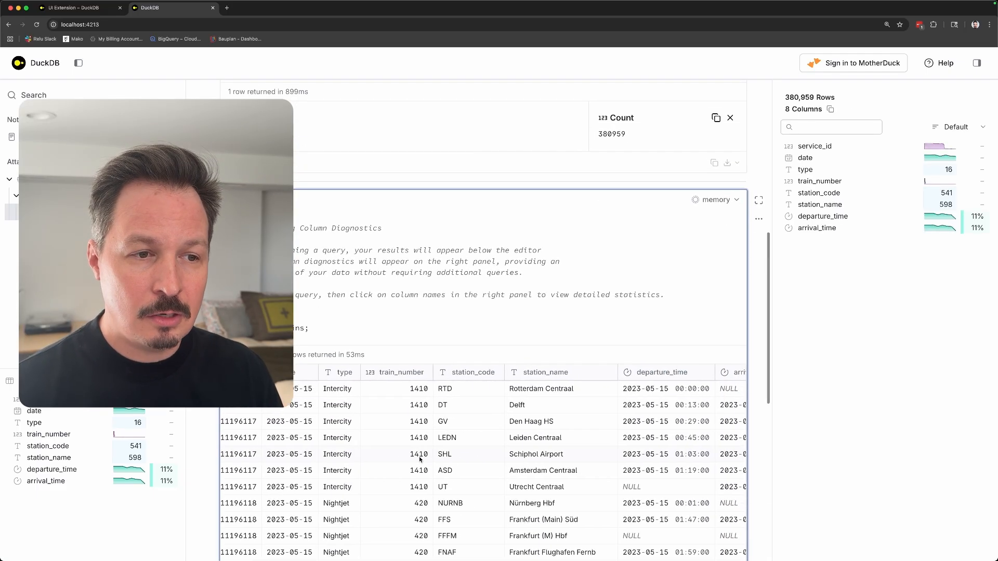
pyautogui.hscroll(-2, 419, 457)
pyautogui.scroll(-3, 419, 456)
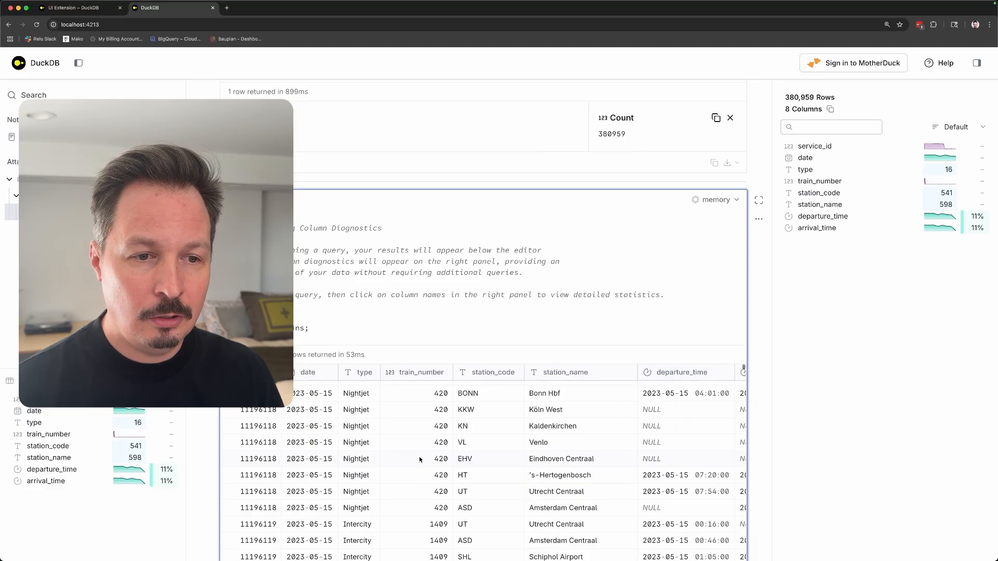
pyautogui.scroll(-5, 419, 460)
pyautogui.scroll(-3, 473, 345)
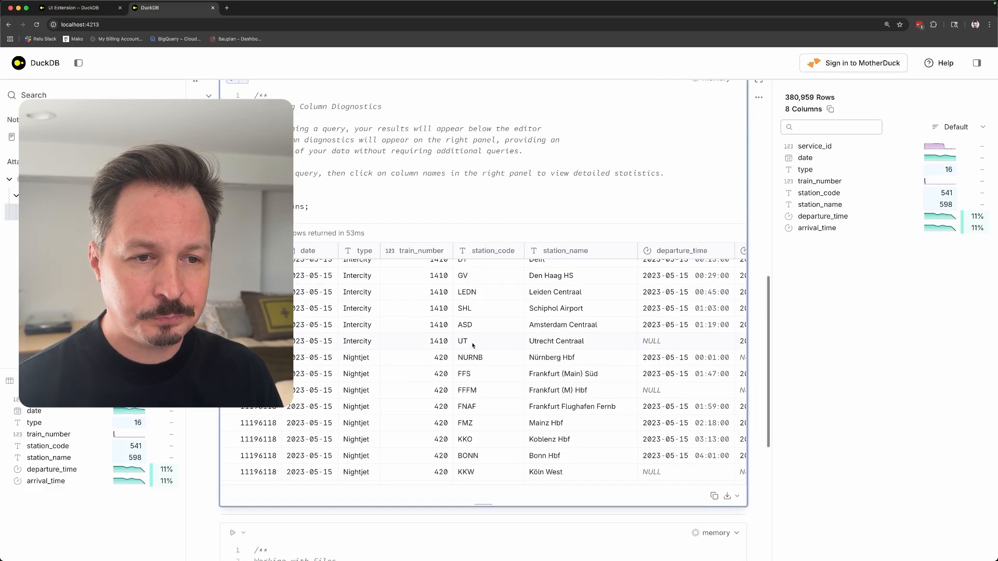
pyautogui.scroll(-10, 473, 345)
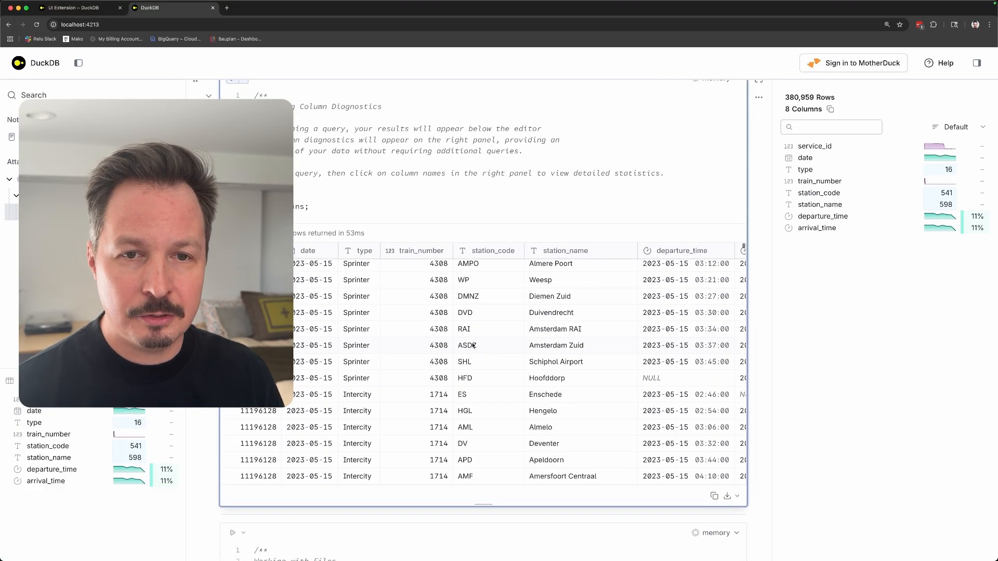
pyautogui.scroll(-5, 744, 248)
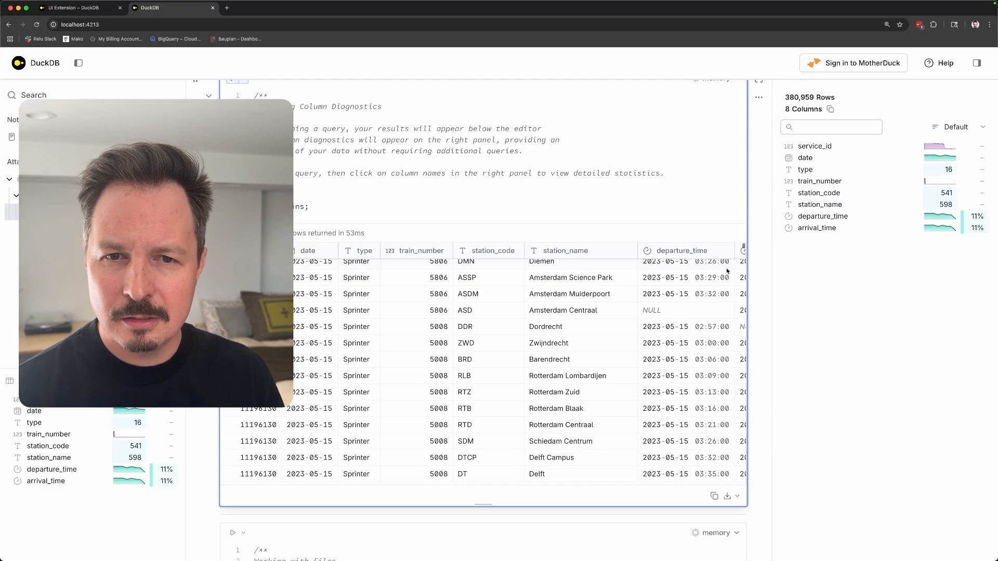
pyautogui.moveTo(743, 245); pyautogui.dragTo(743, 488)
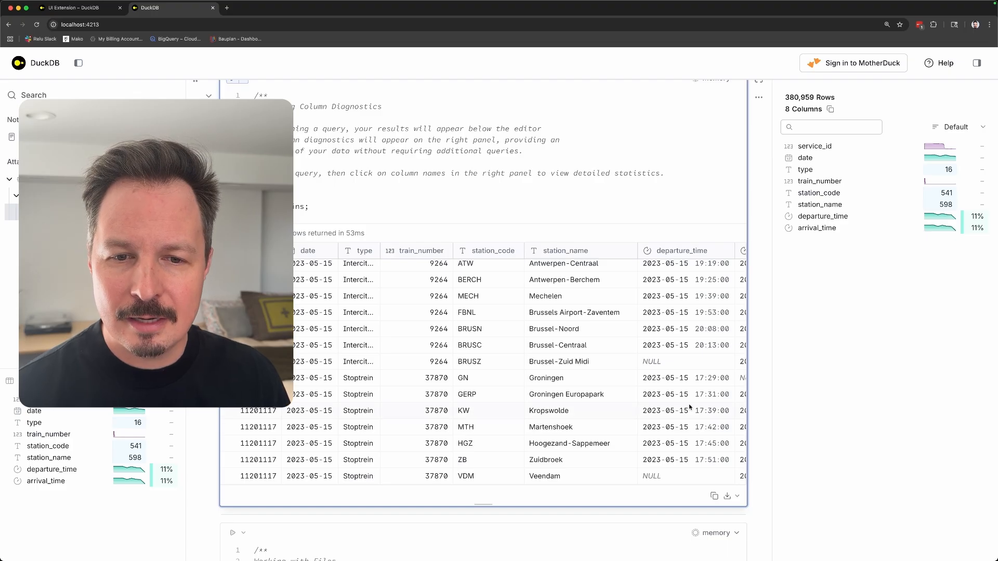
pyautogui.scroll(10, 699, 424)
pyautogui.moveTo(744, 478); pyautogui.dragTo(743, 253)
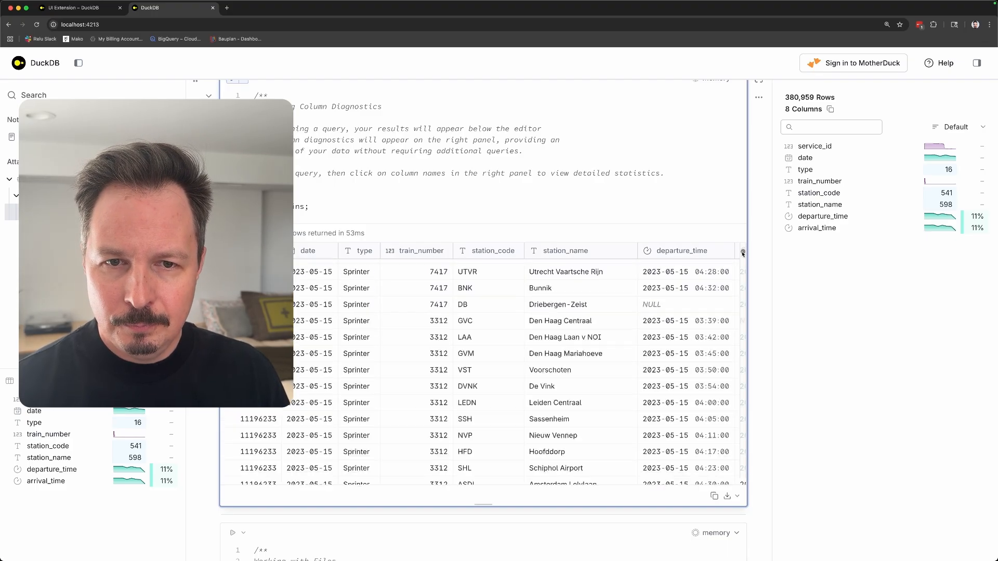
# Check which file formats are offered for downloading the trains query result, without exporting anything
pyautogui.click(738, 496)
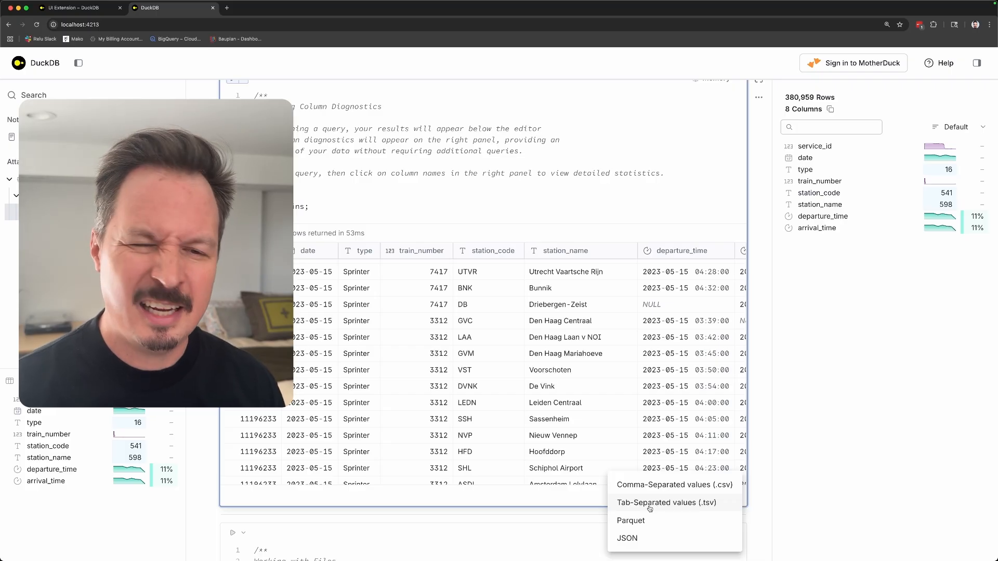
pyautogui.click(609, 223)
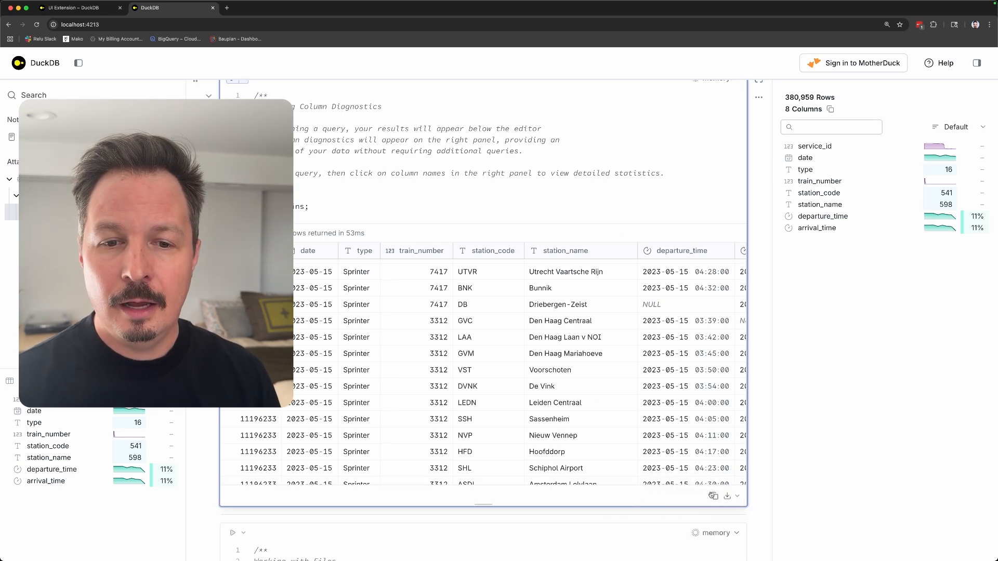
pyautogui.click(738, 498)
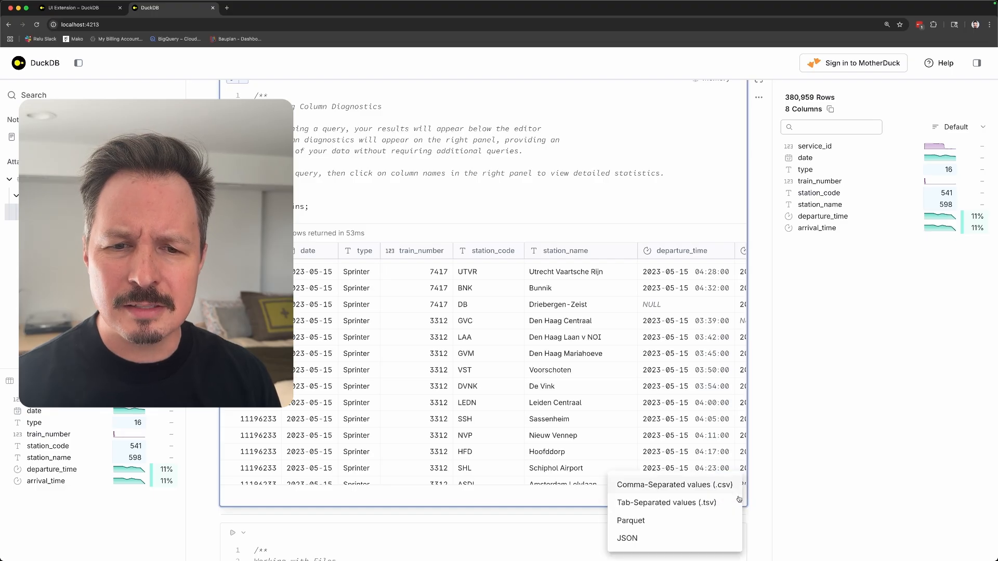
pyautogui.click(575, 498)
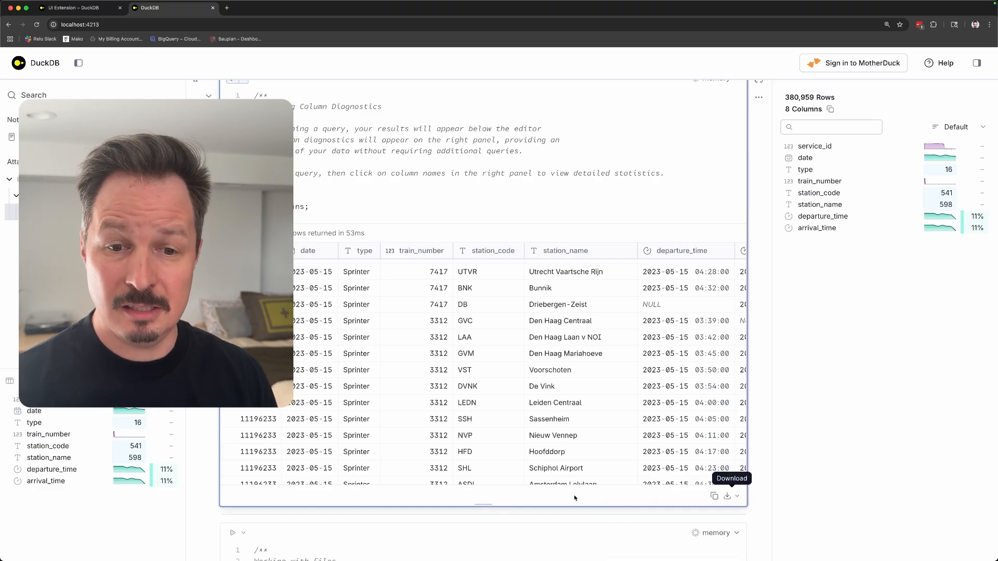
# Copy the complete trains query result to the clipboard and paste it into a new untitled file in Cursor
pyautogui.click(715, 496)
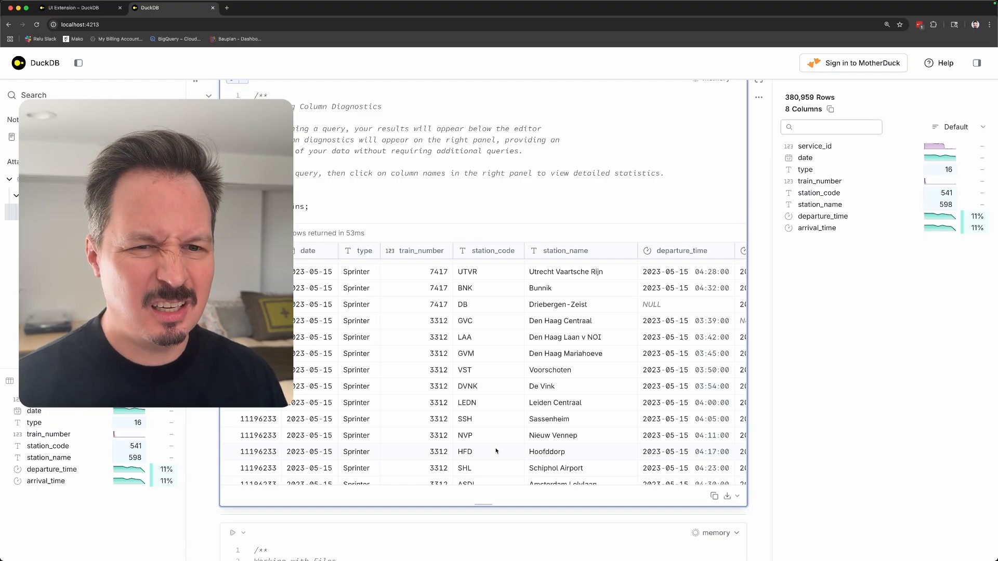
pyautogui.click(714, 497)
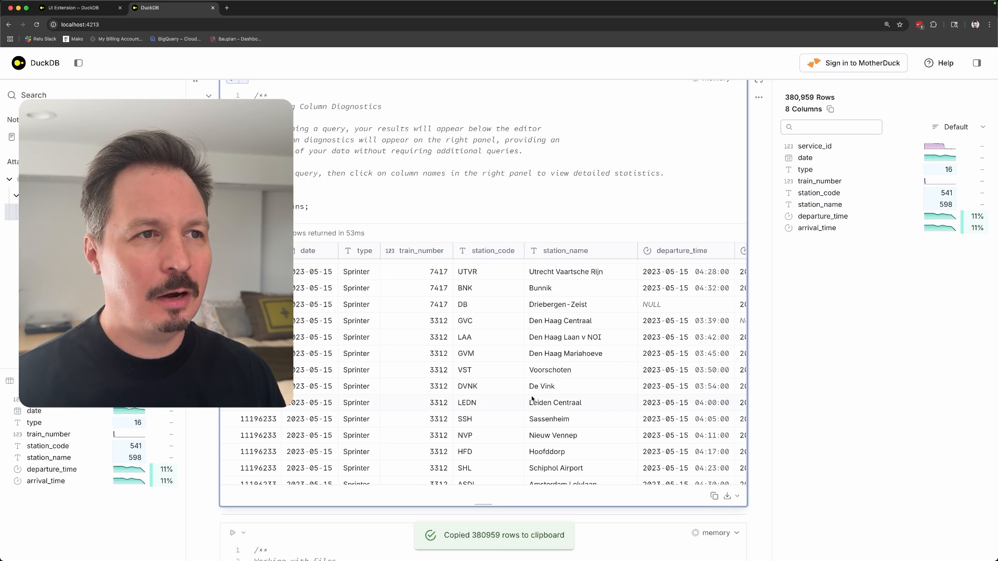
pyautogui.press('super+Tab')
pyautogui.press('super+Tab')
pyautogui.press('super+Tab')
pyautogui.press('super+Tab')
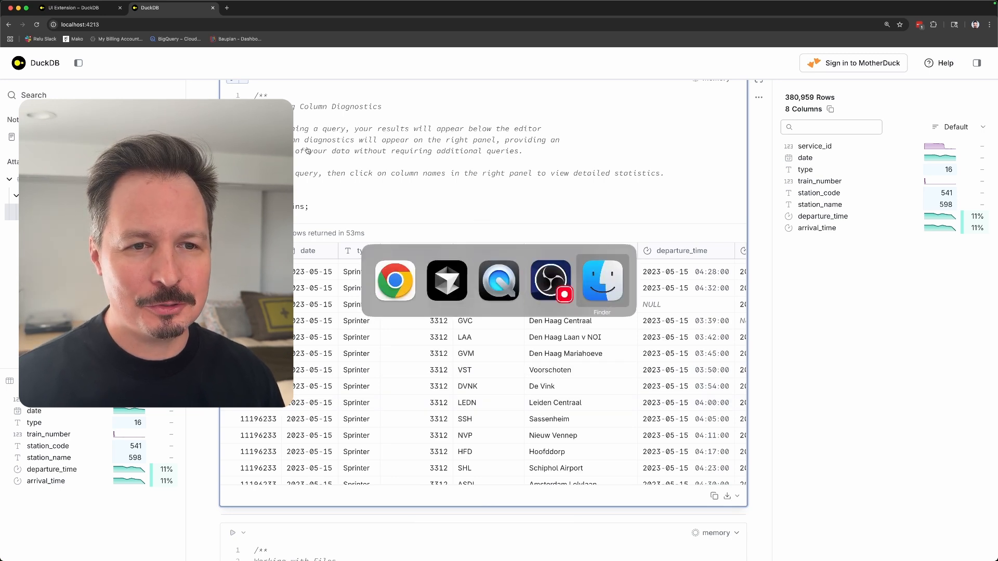
pyautogui.press('super+Tab')
pyautogui.press('super+Tab')
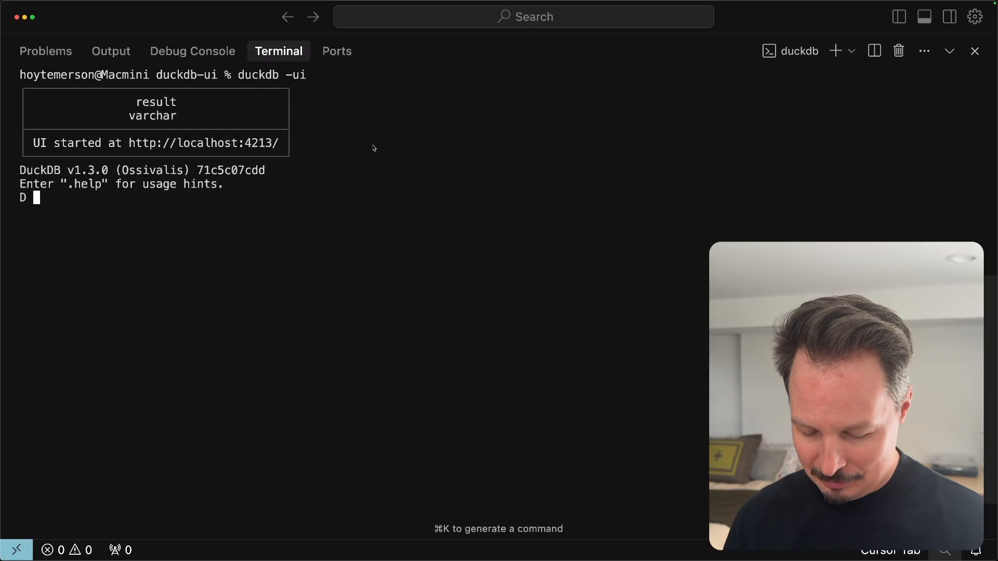
pyautogui.press('super+n')
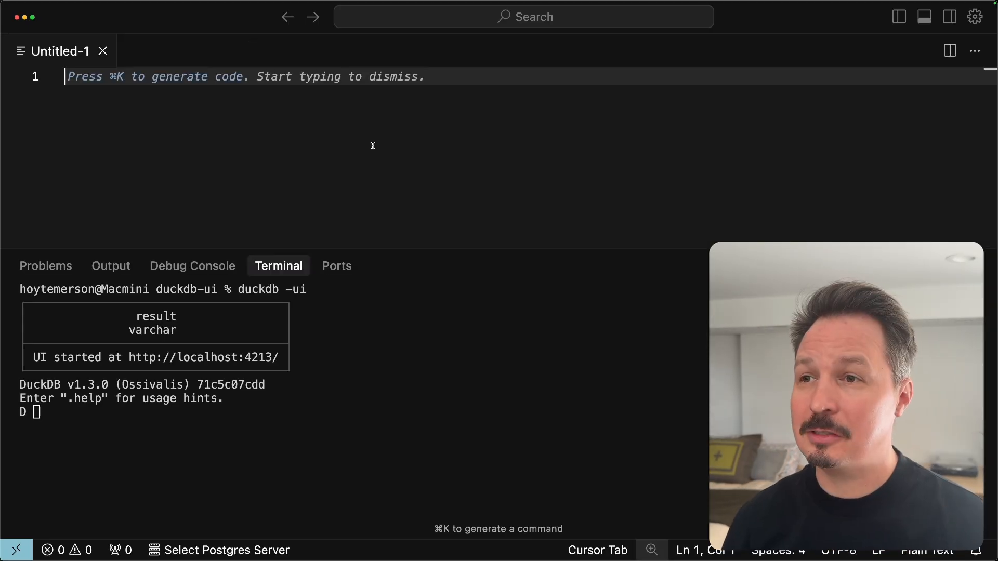
pyautogui.press('super+v')
# Examine the pasted train rows from the end of the file back to the column headers and earliest records
pyautogui.click(197, 129)
pyautogui.scroll(8, 199, 131)
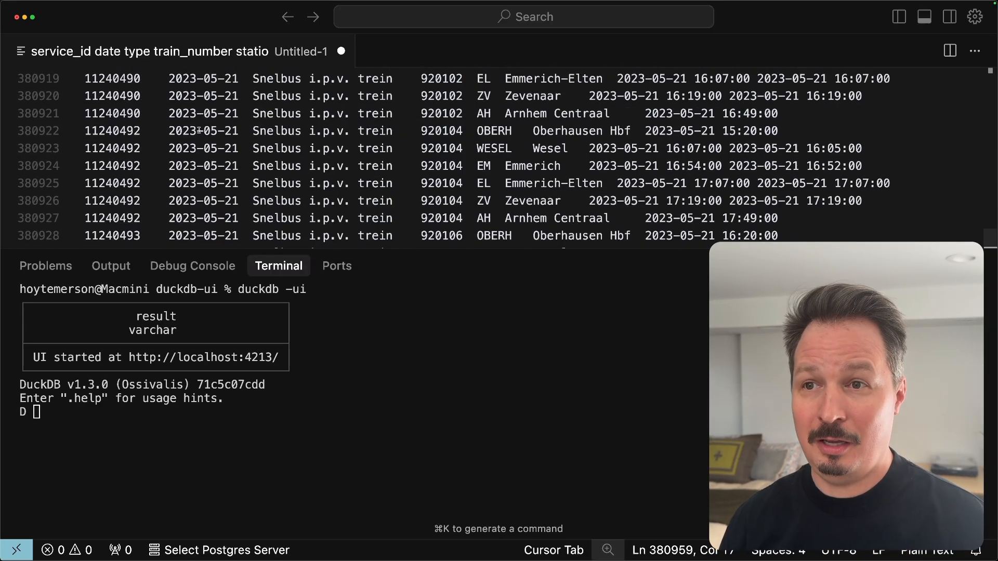
pyautogui.scroll(20, 199, 131)
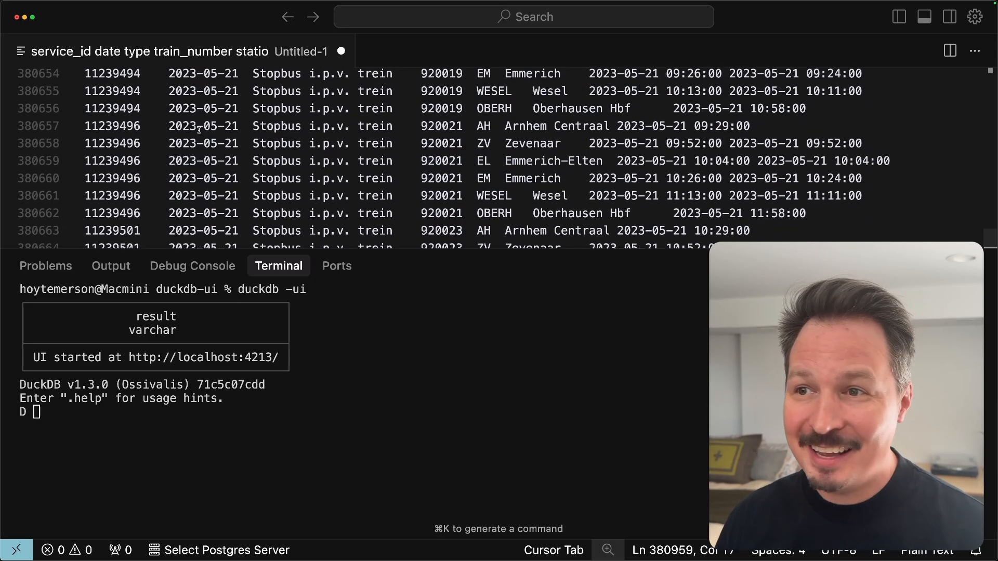
pyautogui.scroll(10, 199, 131)
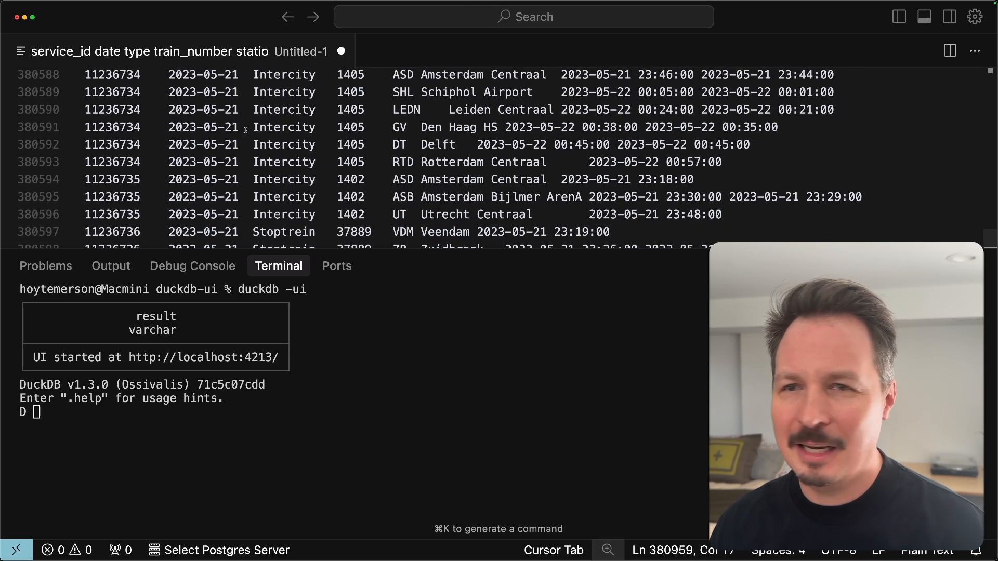
pyautogui.click(990, 73)
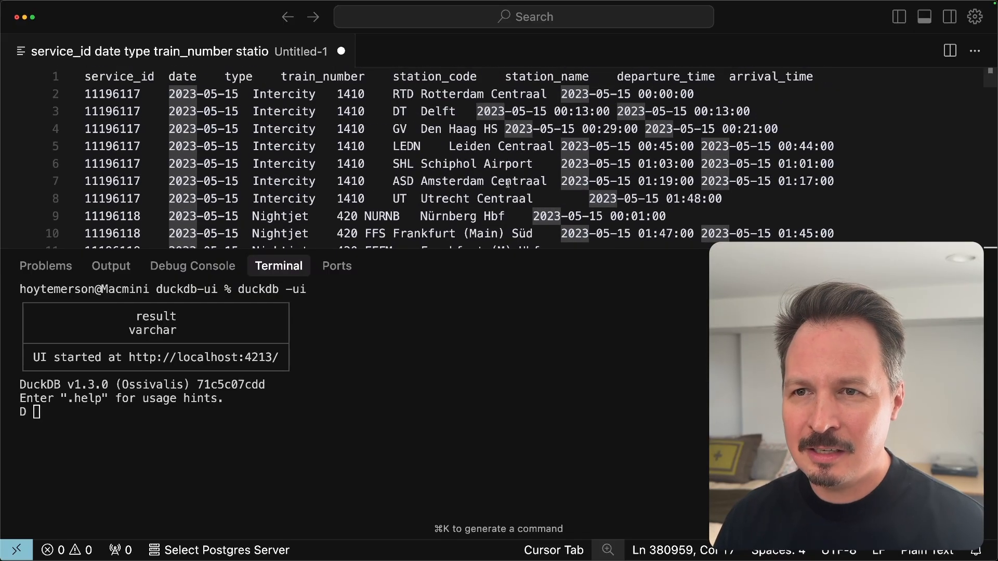
pyautogui.click(507, 183)
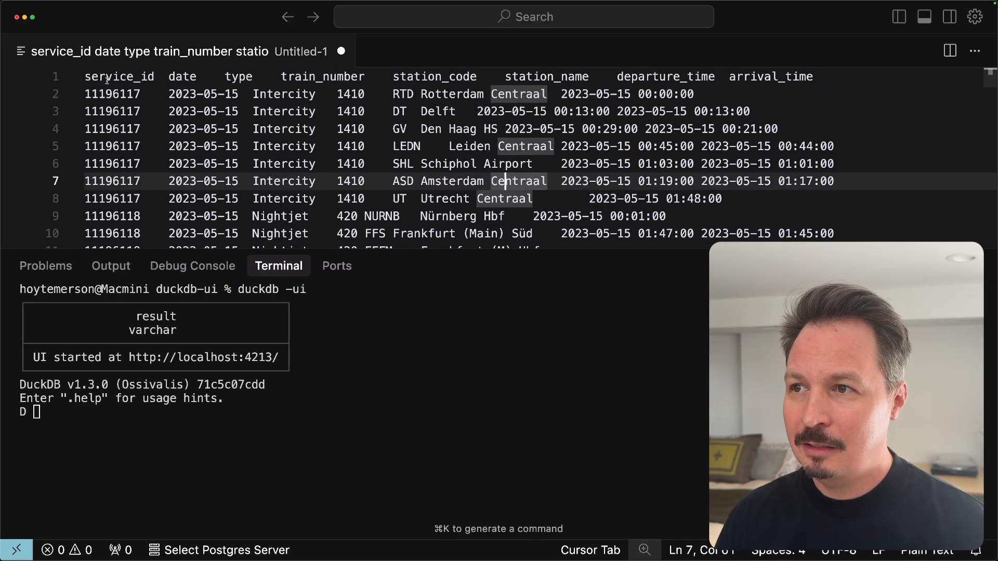
pyautogui.moveTo(88, 75); pyautogui.dragTo(213, 182)
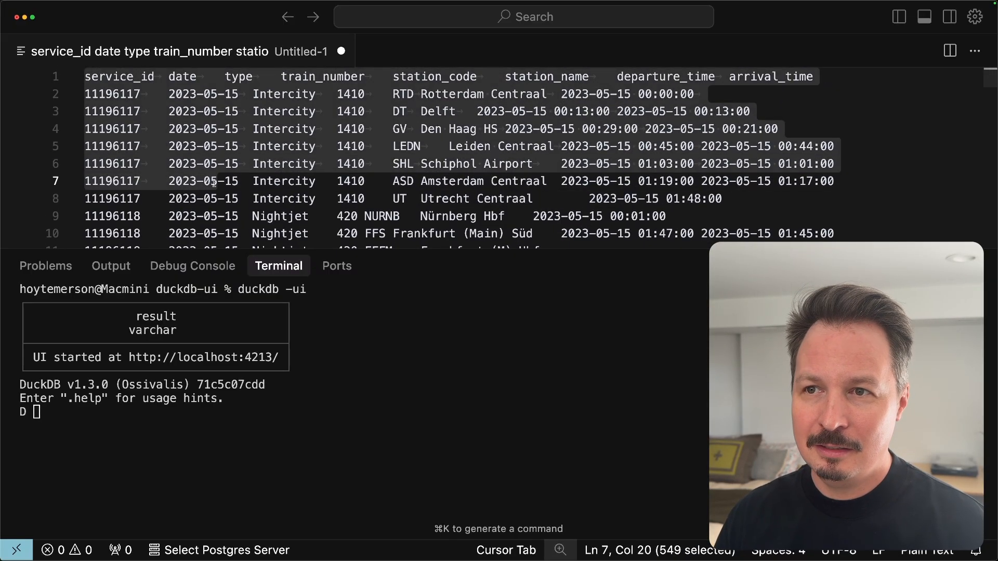
pyautogui.click(212, 181)
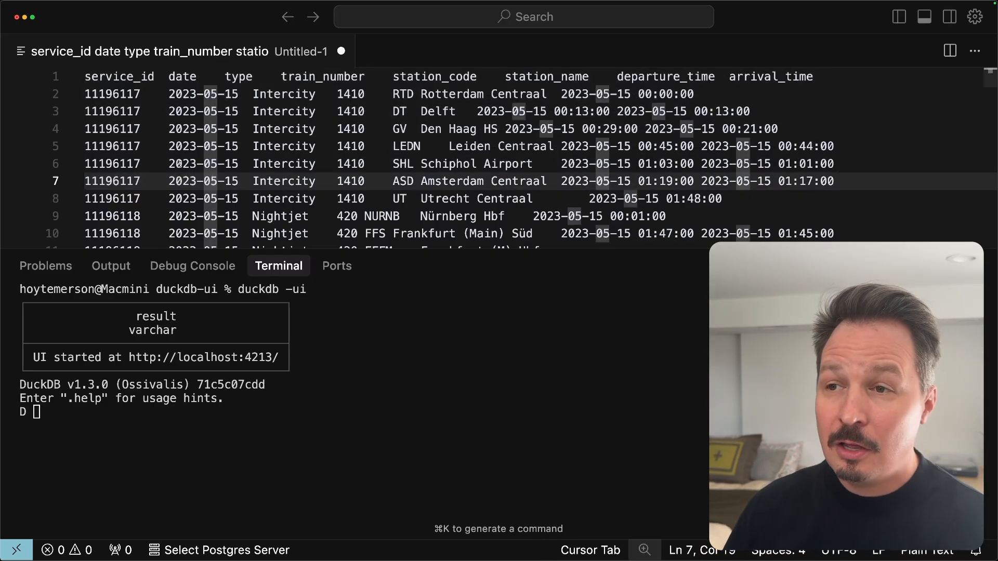
pyautogui.scroll(-7, 218, 156)
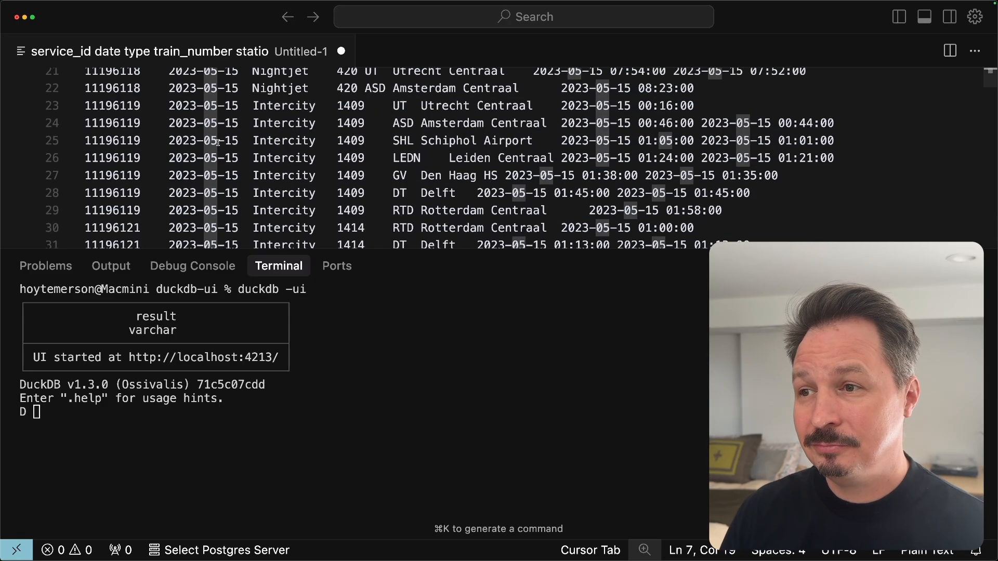
pyautogui.scroll(-8, 239, 182)
pyautogui.scroll(15, 239, 182)
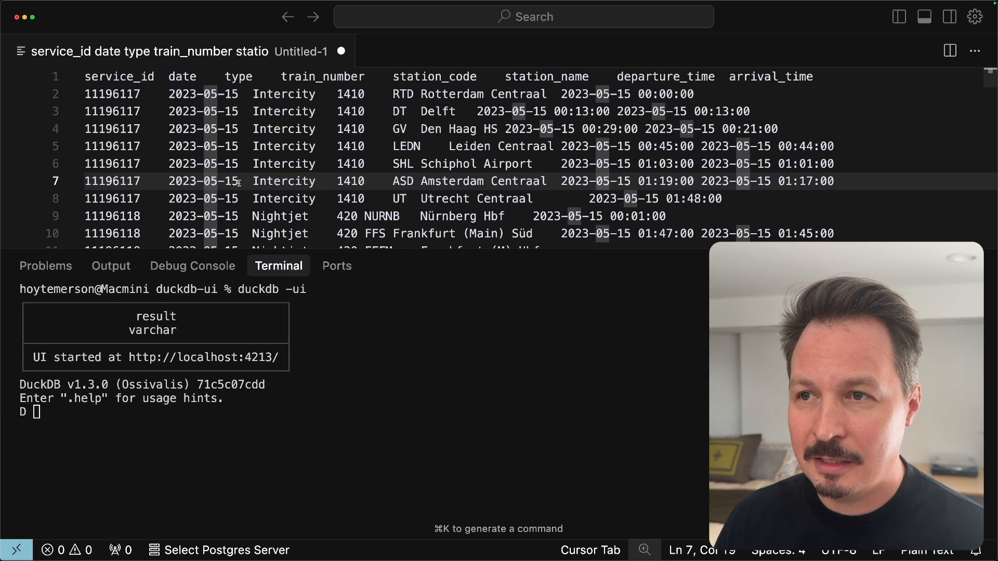
pyautogui.scroll(-1, 239, 182)
pyautogui.scroll(1, 238, 182)
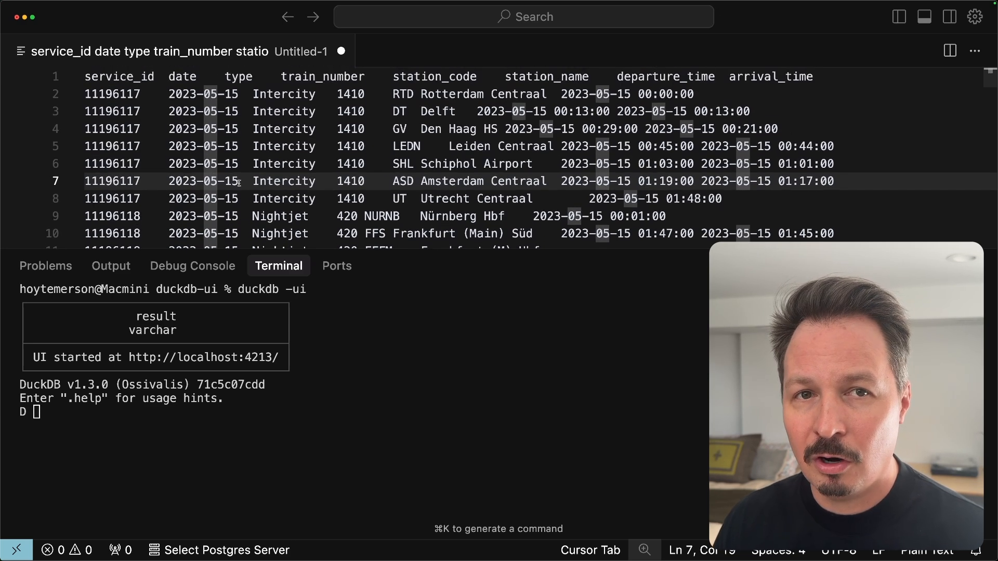
pyautogui.scroll(-1, 239, 182)
pyautogui.scroll(1, 239, 182)
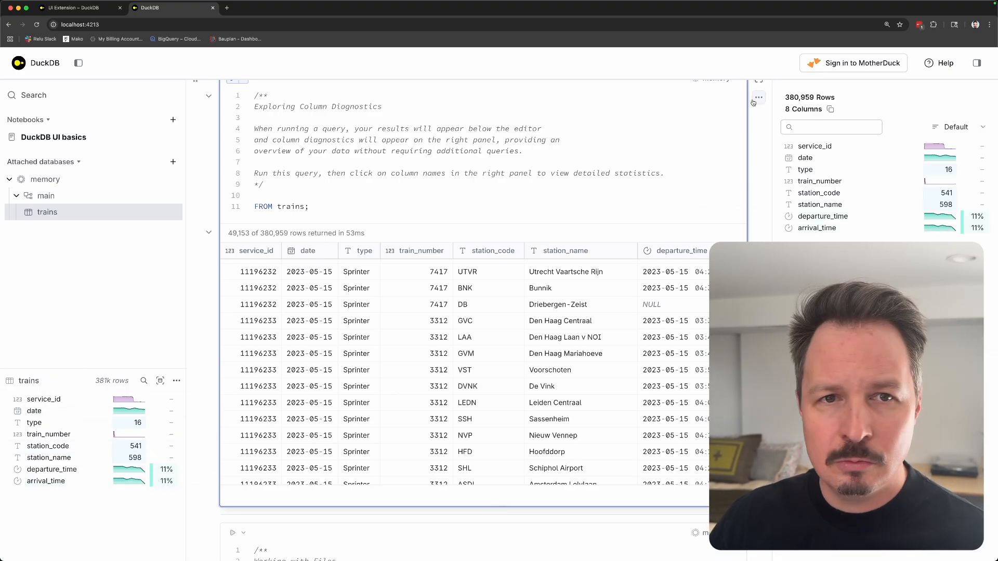
# Try sorting the result's column diagnostics by type and by name, and return them to the default order
pyautogui.click(980, 127)
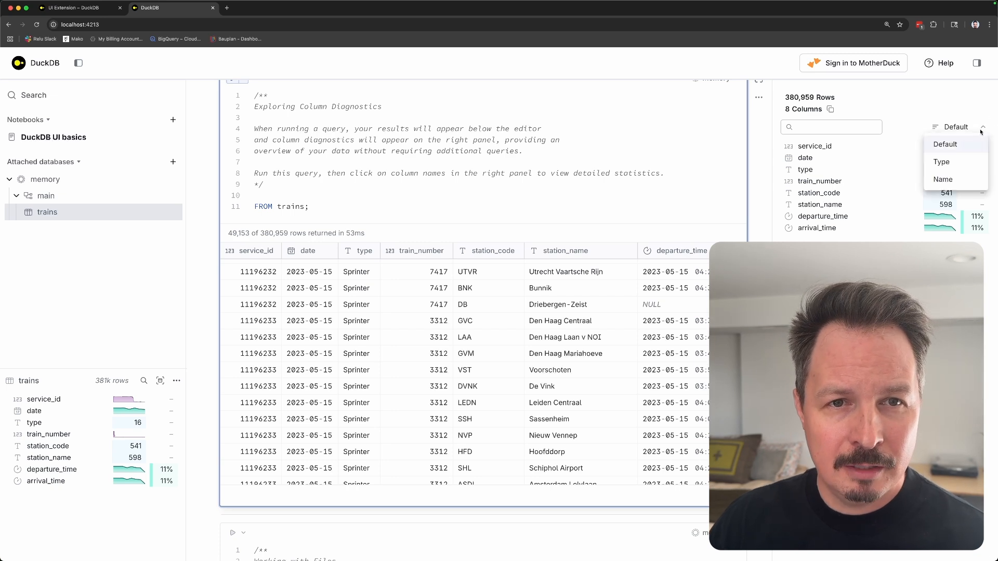
pyautogui.click(947, 159)
pyautogui.click(980, 127)
pyautogui.click(948, 178)
pyautogui.click(982, 128)
pyautogui.click(945, 144)
pyautogui.click(954, 127)
pyautogui.click(949, 162)
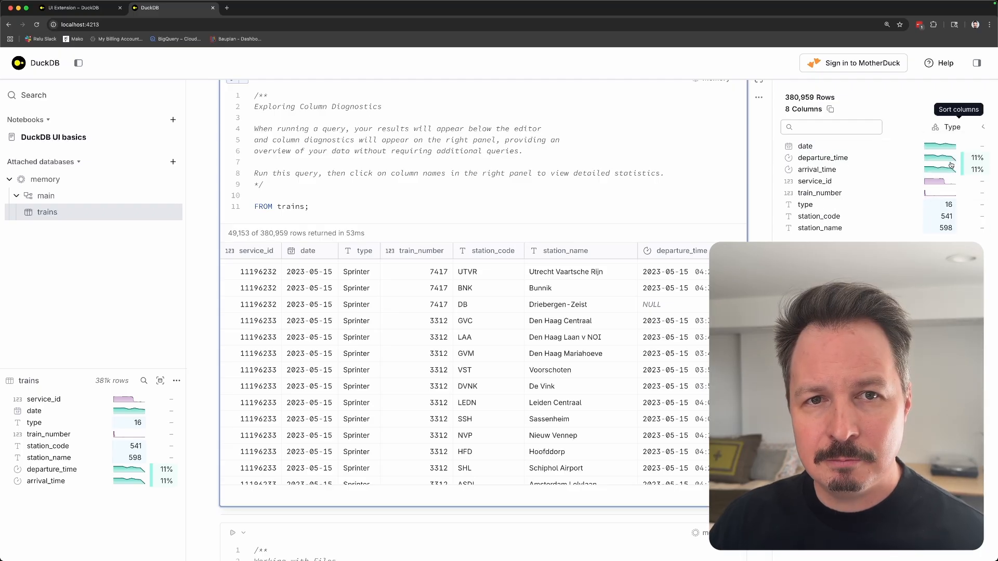
pyautogui.click(984, 128)
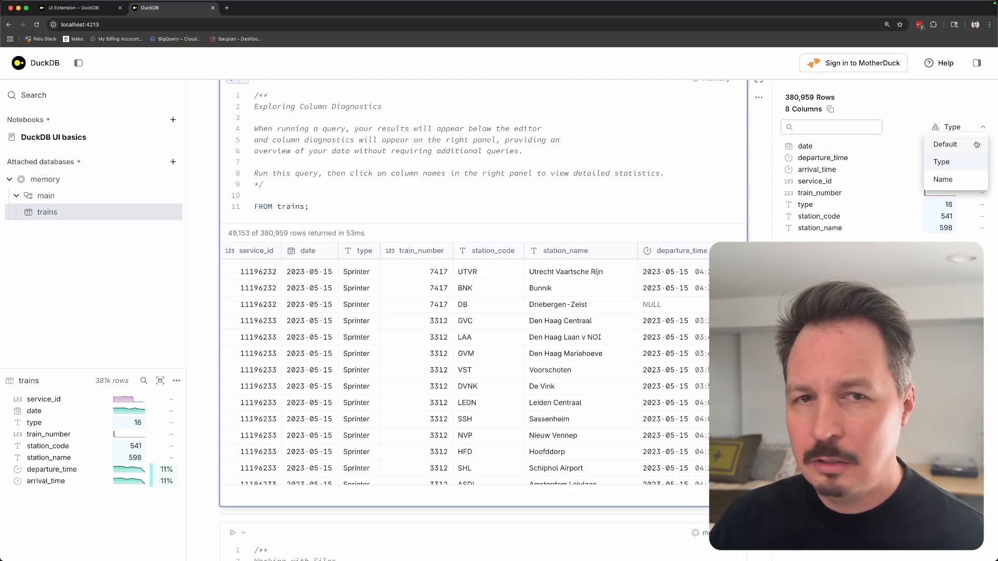
pyautogui.click(951, 143)
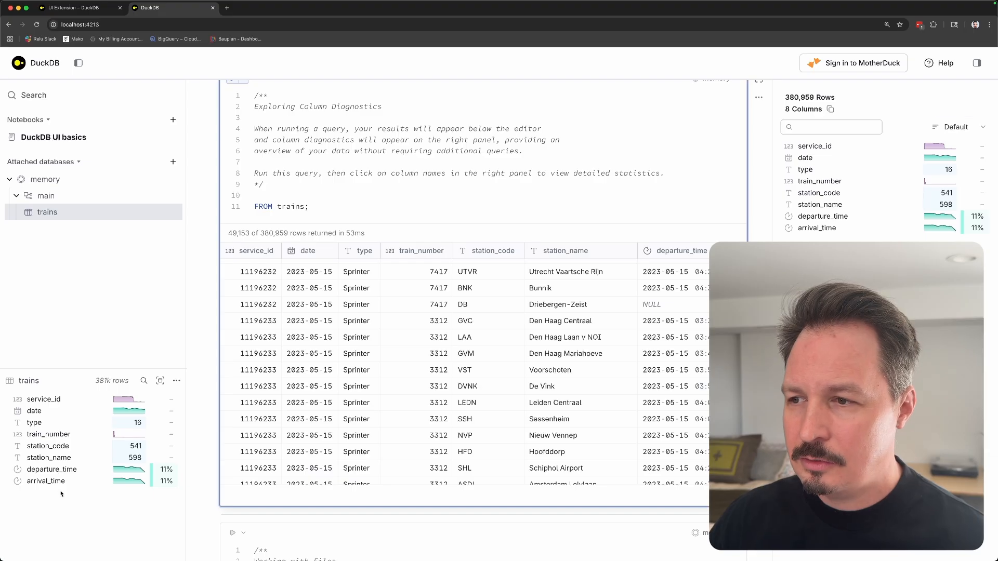
# Check the options offered for the trains table summary, and read through the Working with Files cell
pyautogui.click(177, 381)
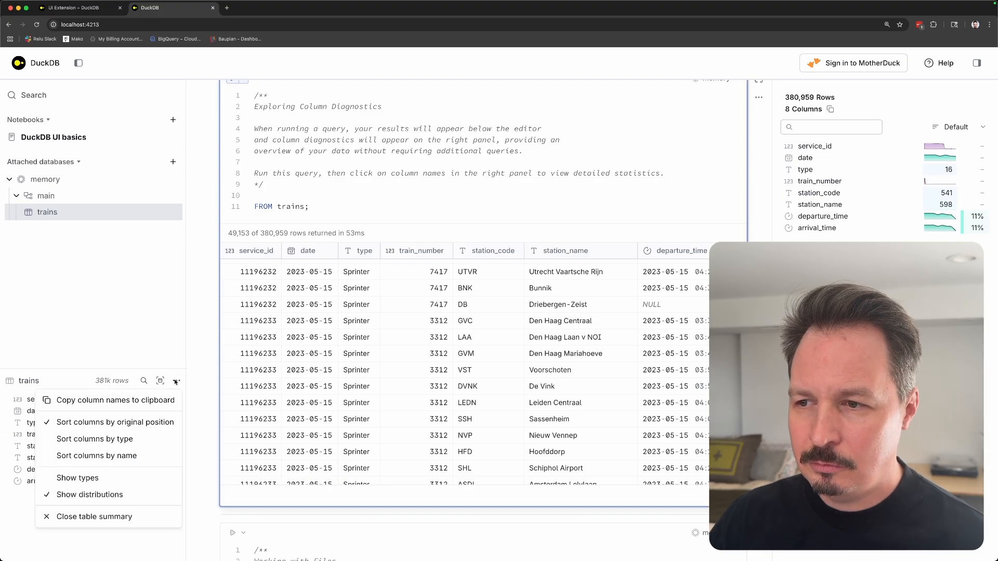
pyautogui.click(94, 529)
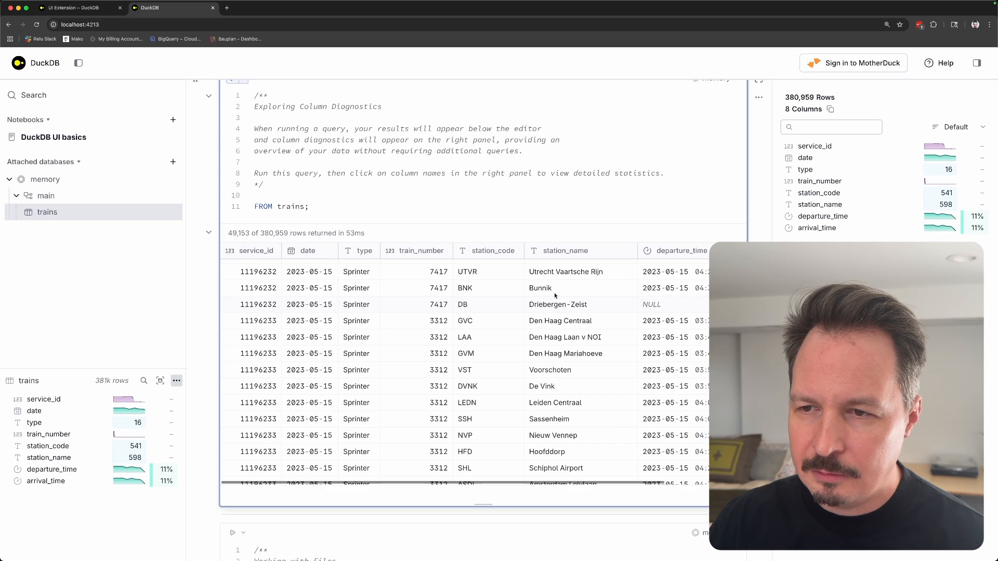
pyautogui.scroll(3, 431, 190)
pyautogui.scroll(-3, 431, 192)
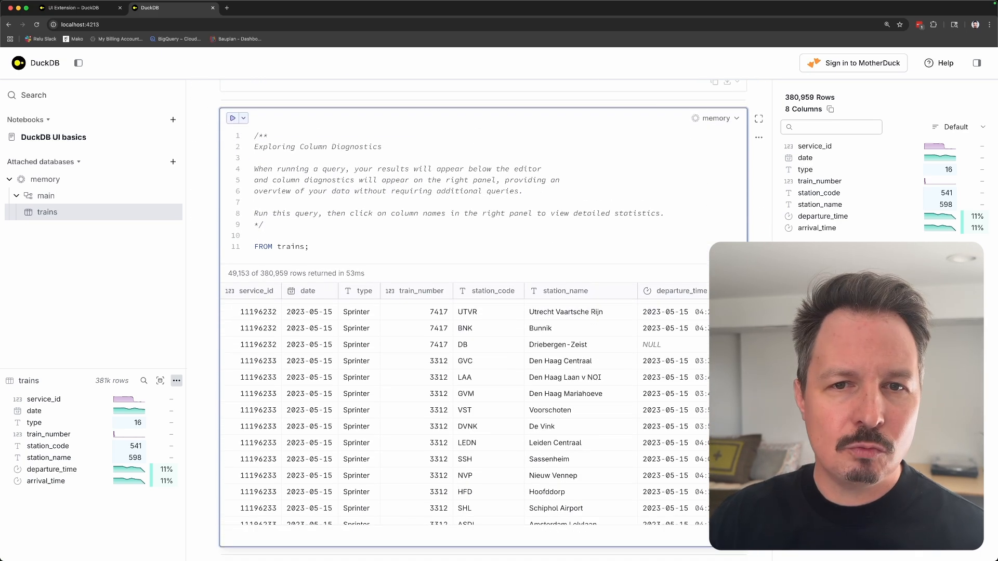
pyautogui.scroll(-3, 431, 192)
pyautogui.scroll(-3, 431, 192)
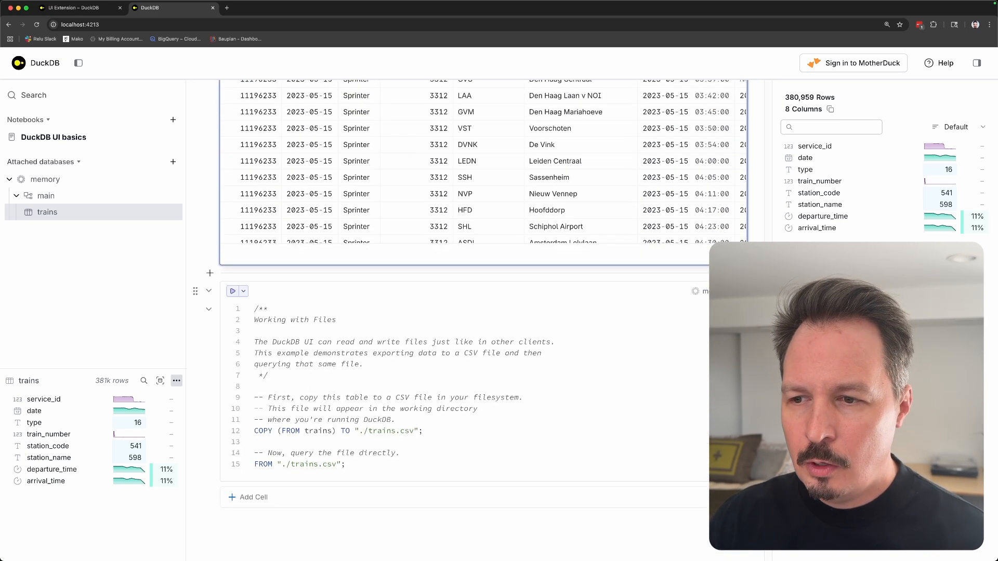
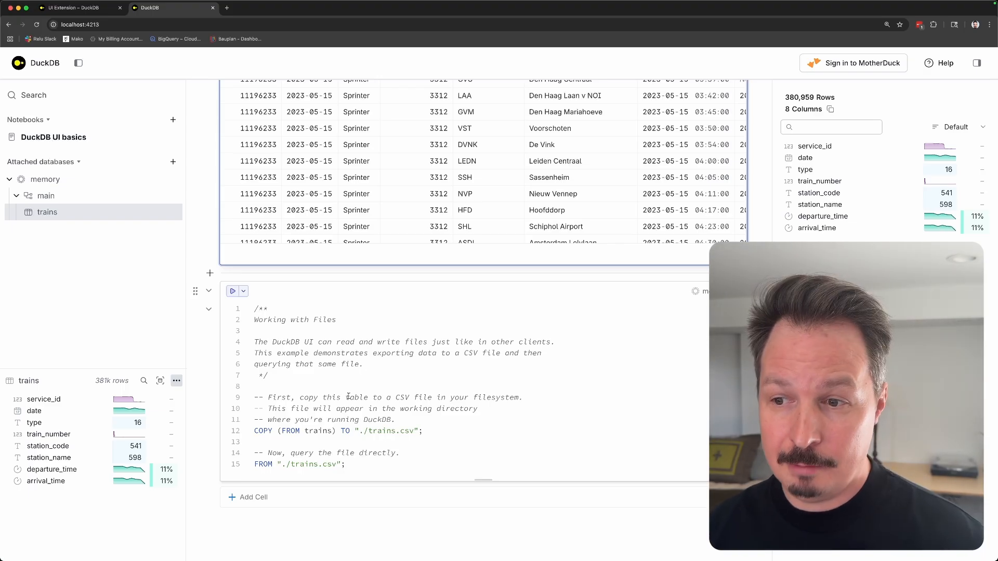
# Change the COPY target in the Working with Files cell to "./trains.parquet"
pyautogui.click(253, 442)
pyautogui.click(431, 434)
pyautogui.moveTo(431, 434); pyautogui.dragTo(454, 436)
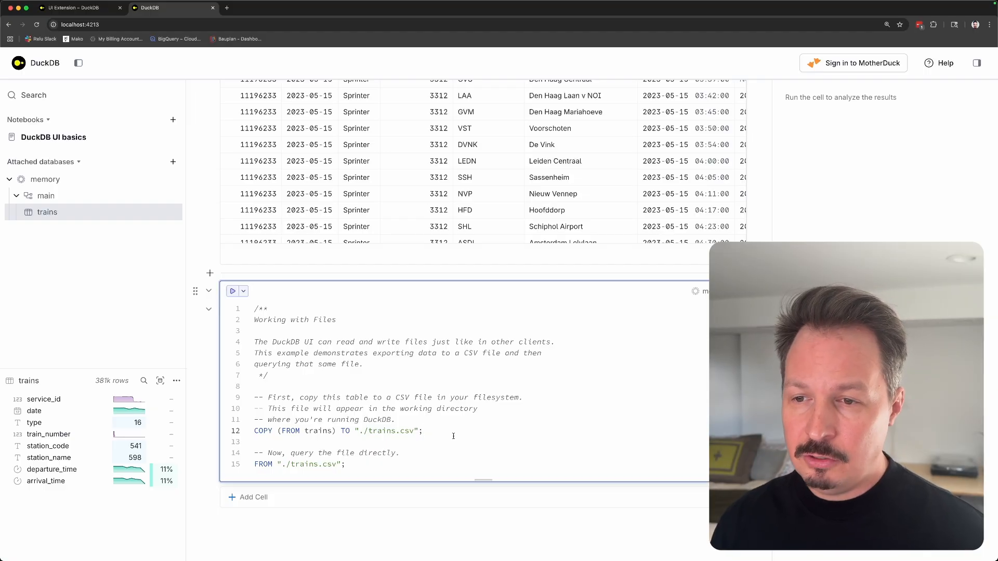
pyautogui.press('Delete')
pyautogui.press('BackSpace')
pyautogui.press('BackSpace')
pyautogui.write('parquet')
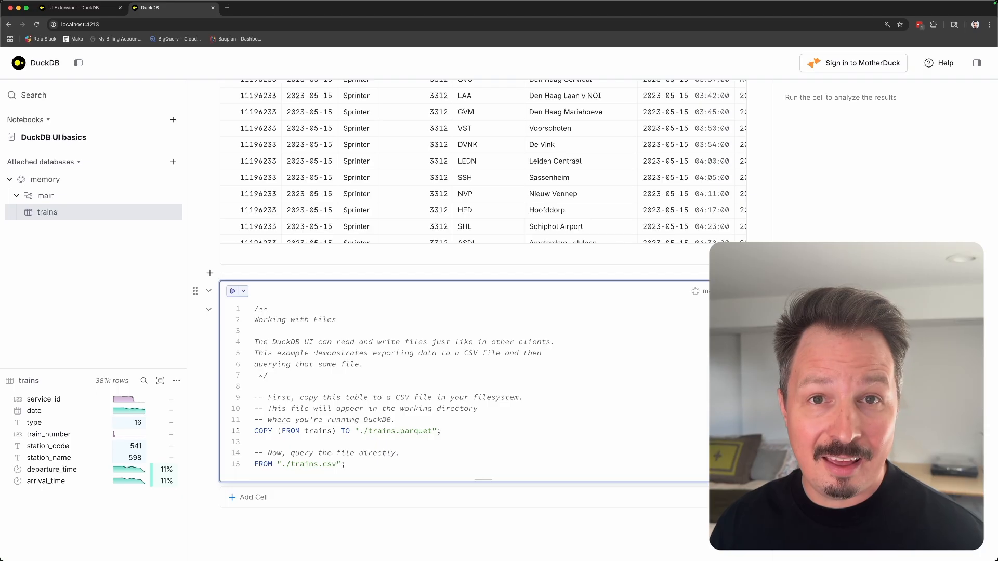
# Restore the COPY statement's target file to "./trains.csv"
pyautogui.press('BackSpace')
pyautogui.press('BackSpace')
pyautogui.press('BackSpace')
pyautogui.press('BackSpace')
pyautogui.press('BackSpace')
pyautogui.press('BackSpace')
pyautogui.press('BackSpace')
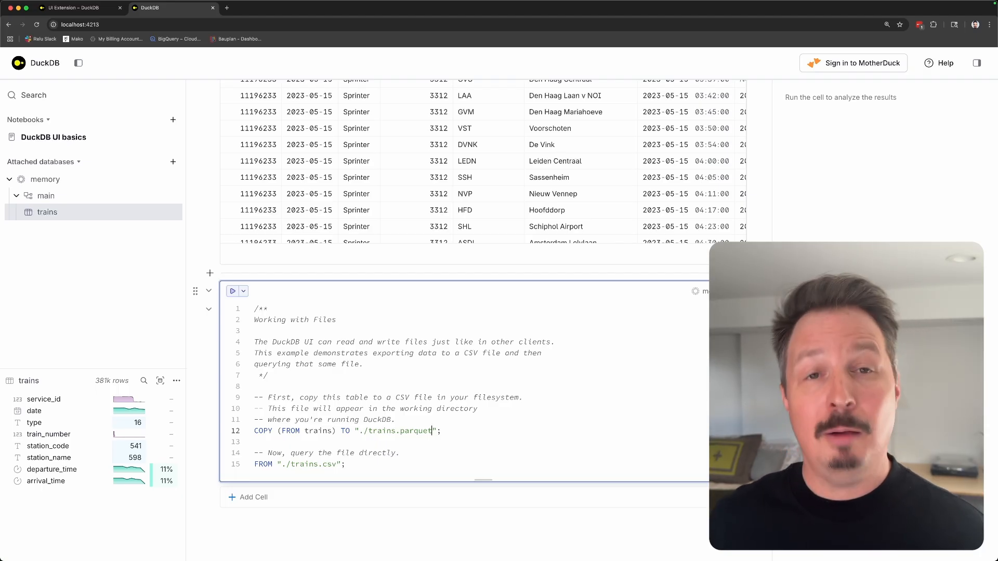
pyautogui.write('csv')
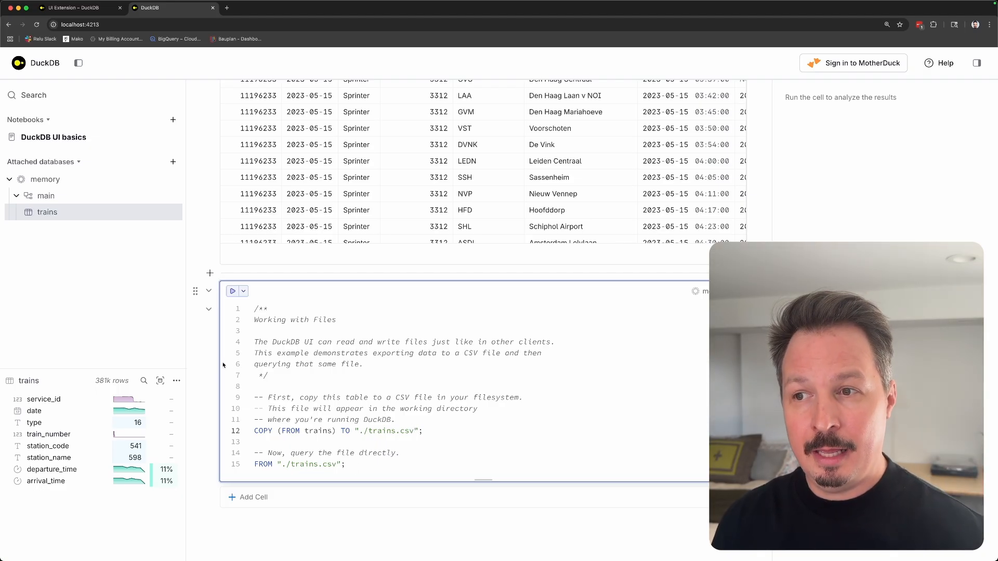
# Run the Working with Files cell to export trains to ./trains.csv and query that file, and browse the returned rows
pyautogui.scroll(20, 207, 215)
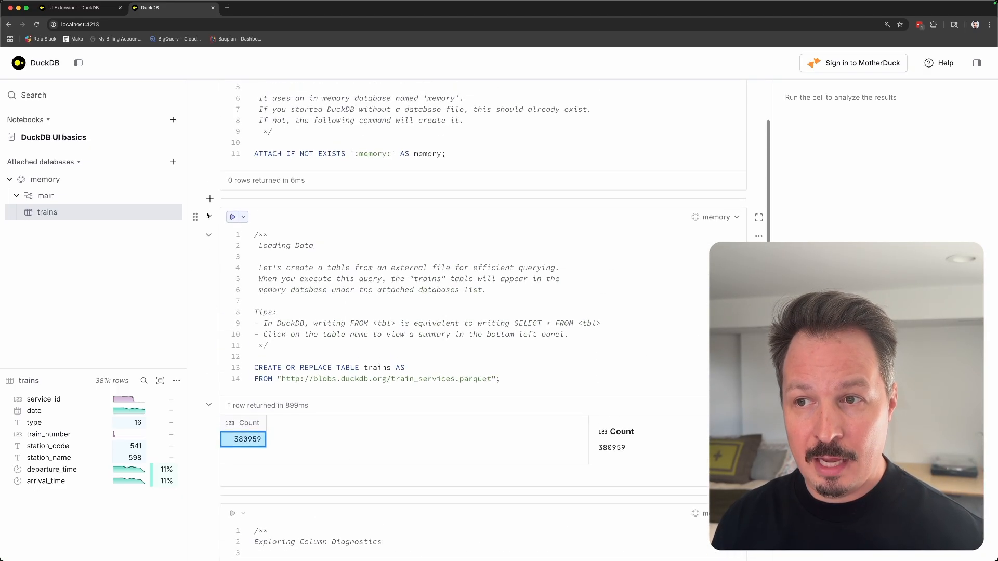
pyautogui.scroll(-5, 207, 215)
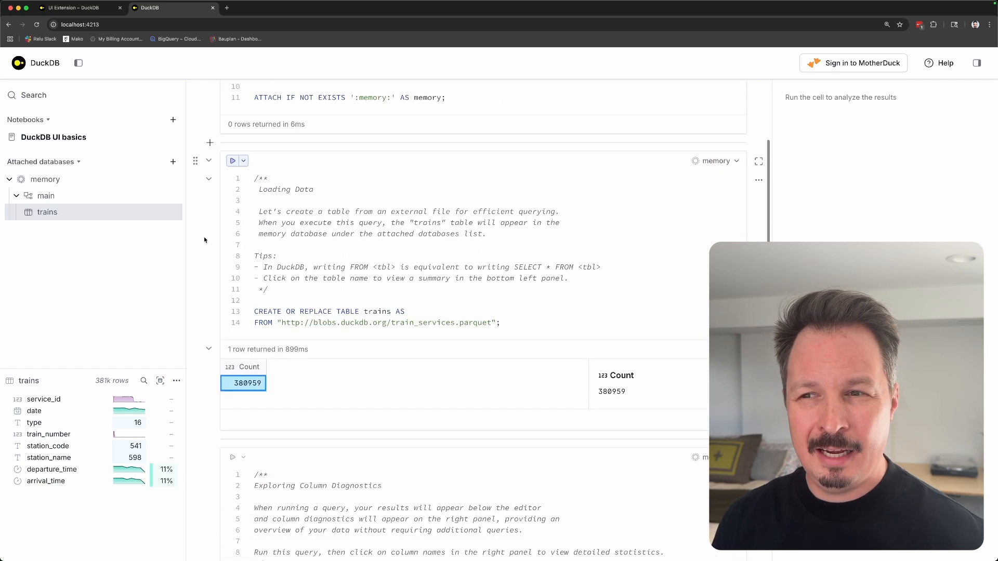
pyautogui.scroll(3, 205, 266)
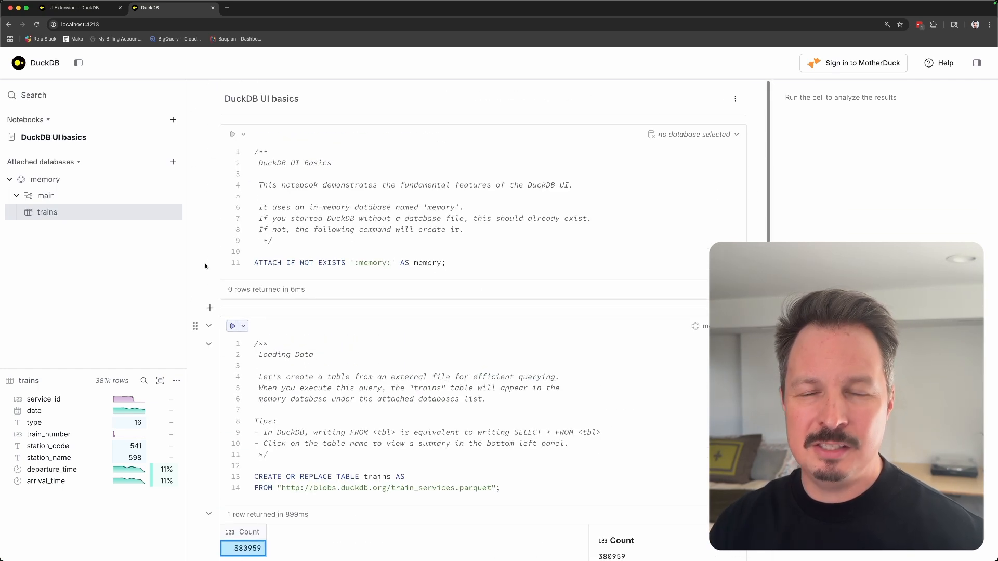
pyautogui.scroll(-2, 205, 266)
pyautogui.scroll(-12, 205, 266)
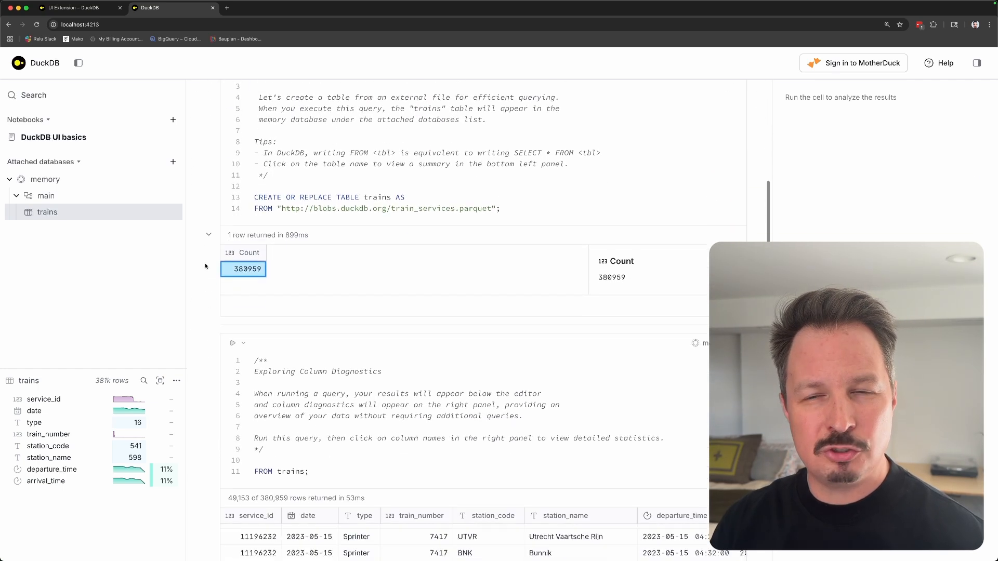
pyautogui.scroll(-5, 206, 266)
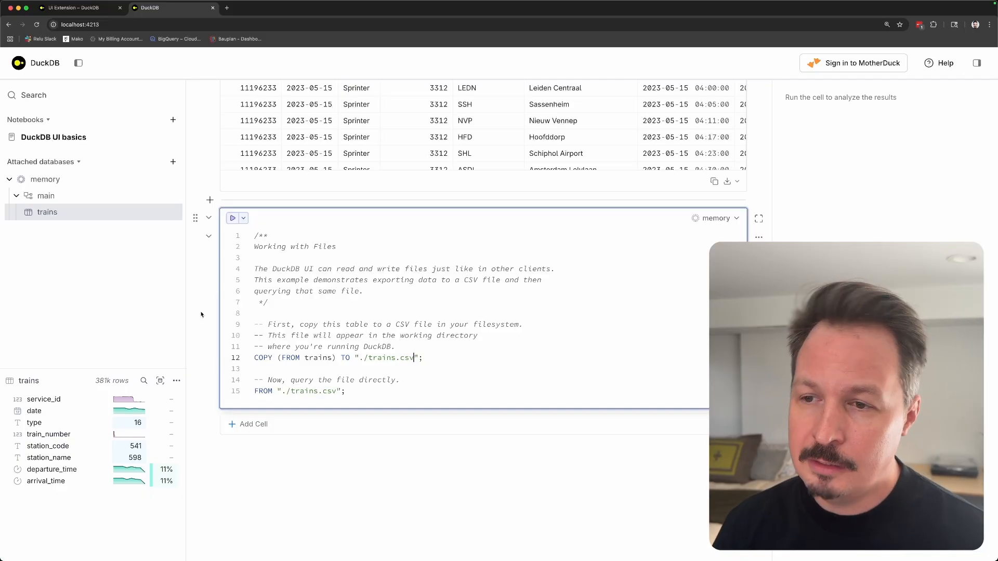
pyautogui.click(232, 218)
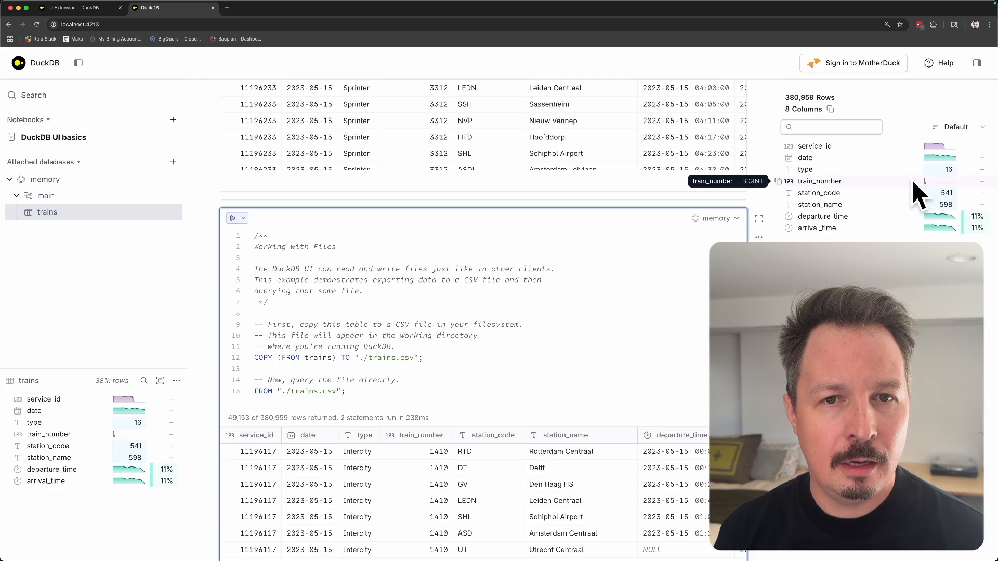
pyautogui.scroll(-5, 494, 482)
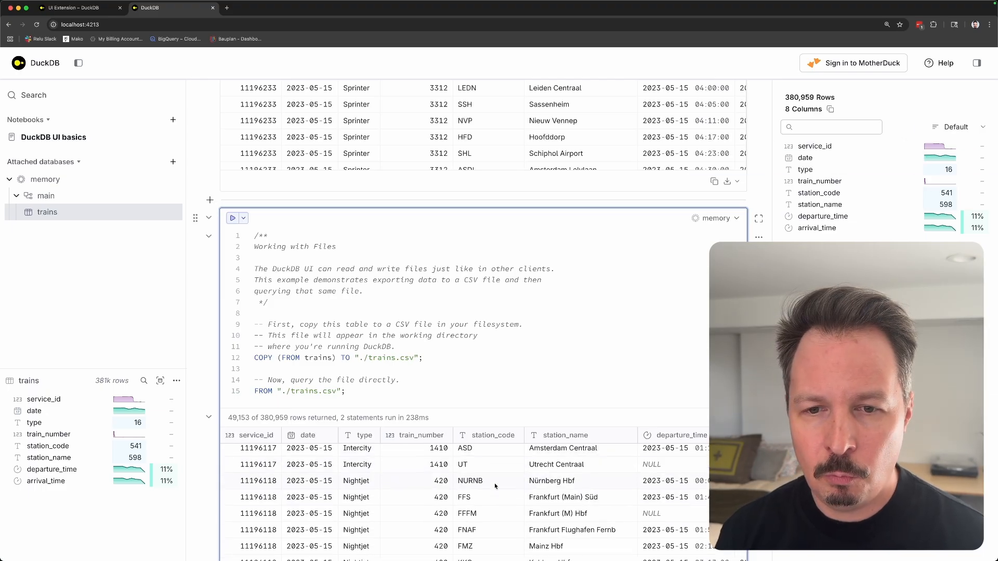
pyautogui.scroll(-4, 570, 348)
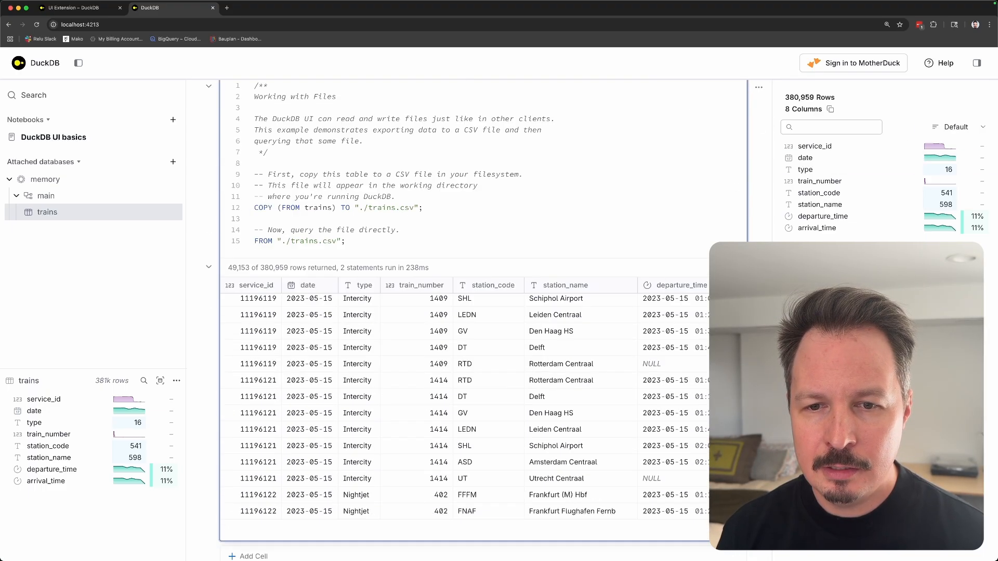
pyautogui.scroll(6, 570, 348)
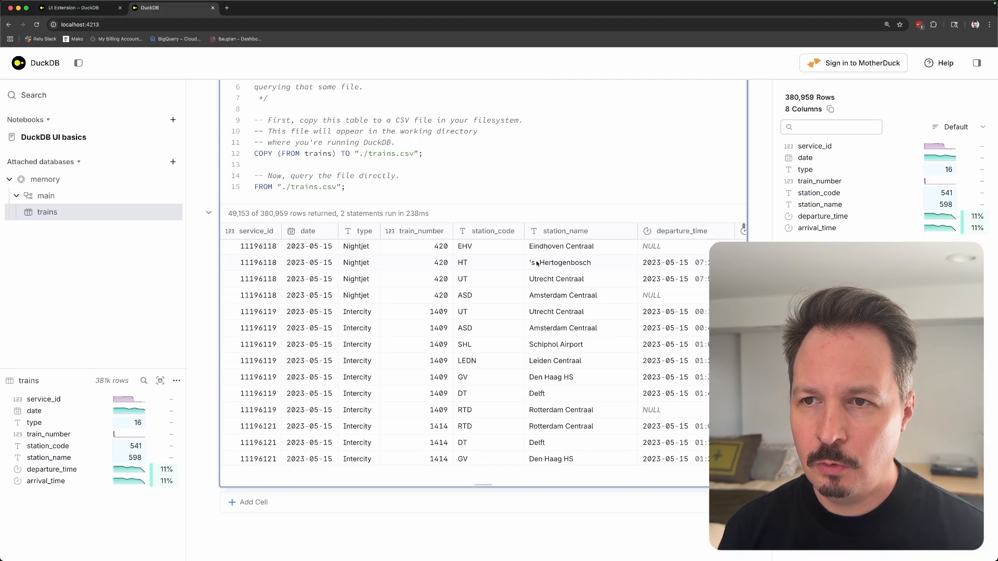
# Replace the csv extension with parquet in the COPY statement so it writes to "./trains.parquet"
pyautogui.click(412, 192)
pyautogui.press('BackSpace')
pyautogui.press('BackSpace')
pyautogui.press('BackSpace')
pyautogui.write('parqu')
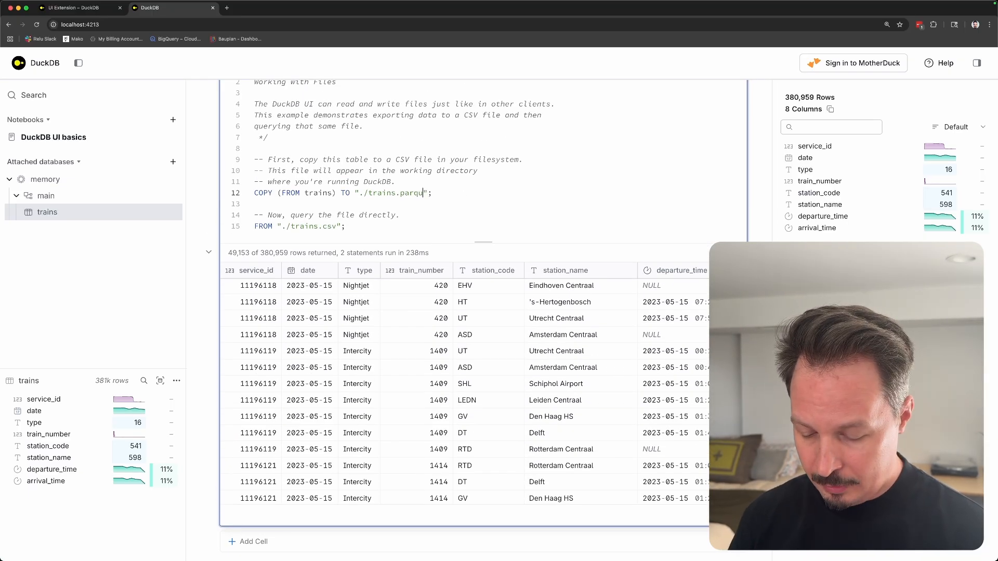
pyautogui.write('et')
# Point the FROM query on line 15 at "./trains.parquet" and run the Working with Files cell
pyautogui.click(336, 226)
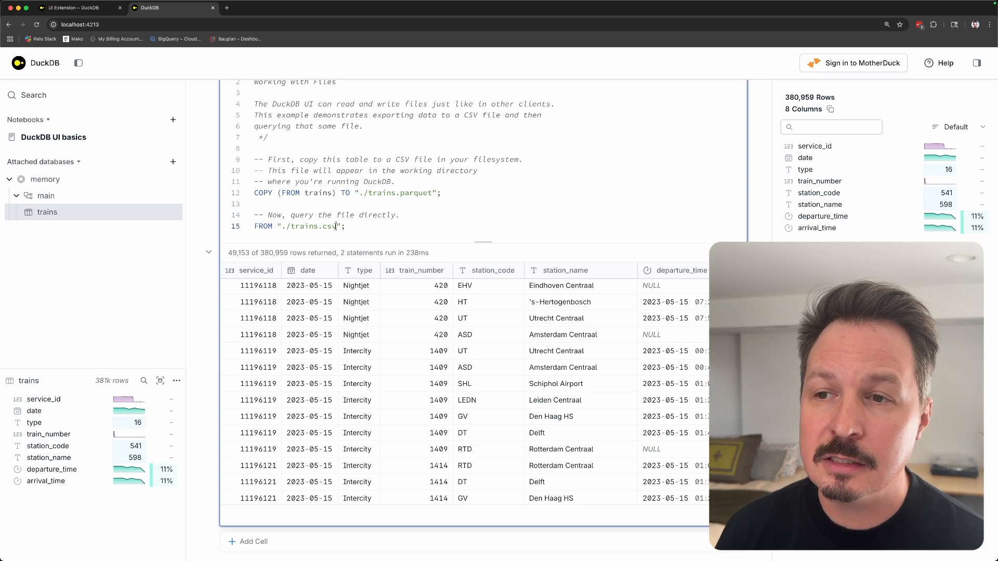
pyautogui.press('BackSpace')
pyautogui.press('BackSpace')
pyautogui.press('BackSpace')
pyautogui.write('parquet')
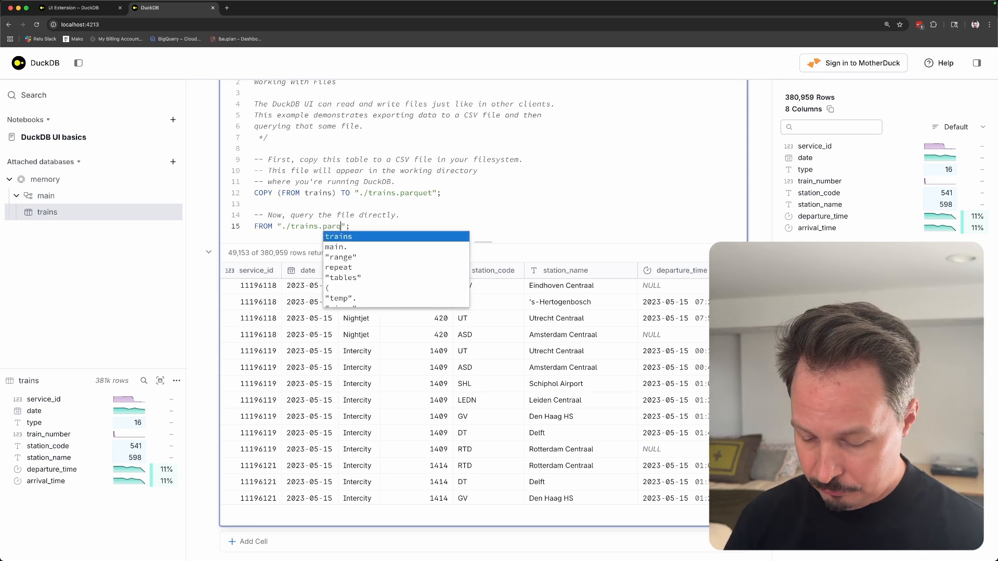
pyautogui.click(511, 225)
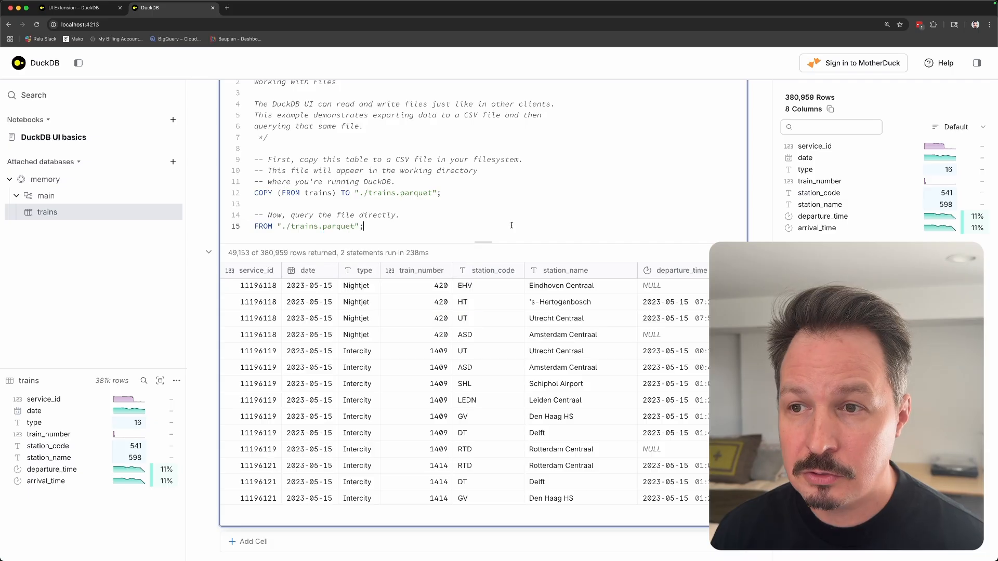
pyautogui.scroll(3, 512, 225)
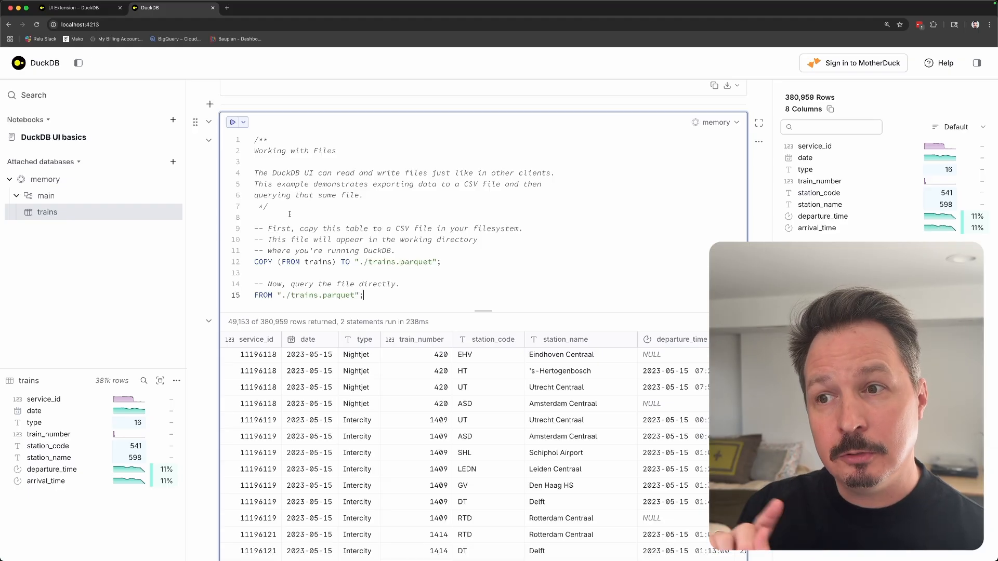
pyautogui.click(232, 122)
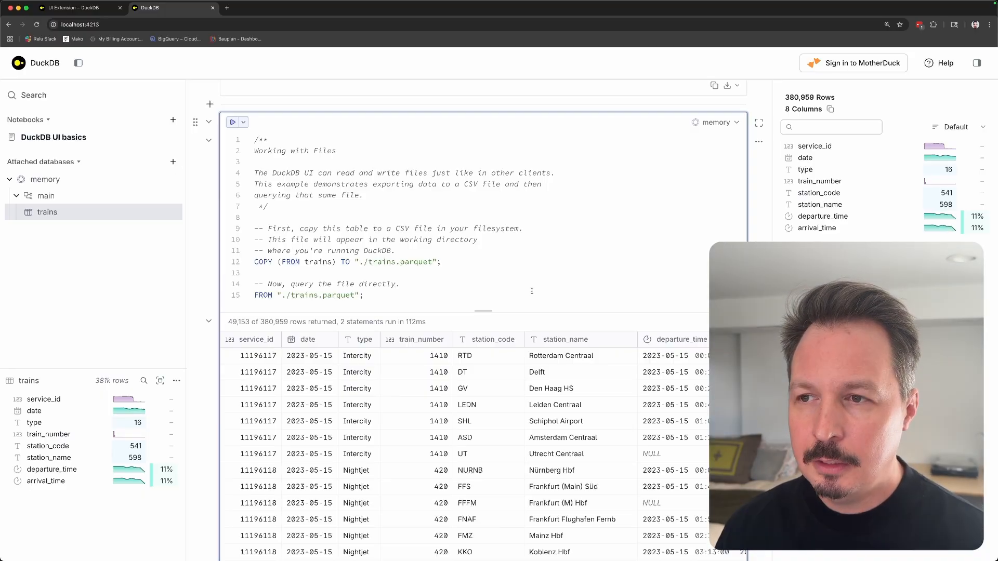
# Review the cells of the DuckDB UI basics notebook, from the parquet query result back to the opening cell
pyautogui.scroll(-4, 198, 269)
pyautogui.scroll(10, 198, 275)
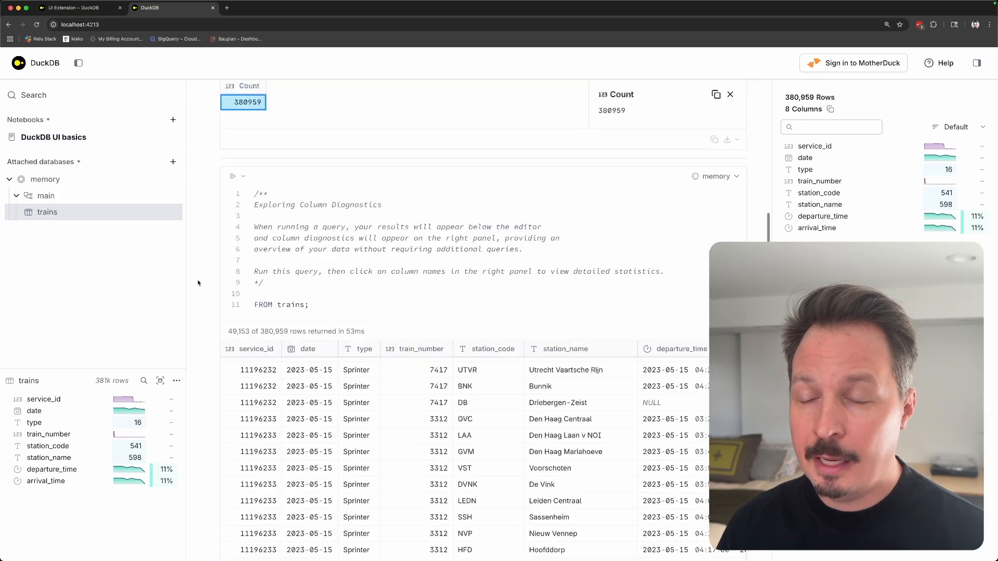
pyautogui.scroll(-10, 198, 280)
pyautogui.scroll(20, 198, 282)
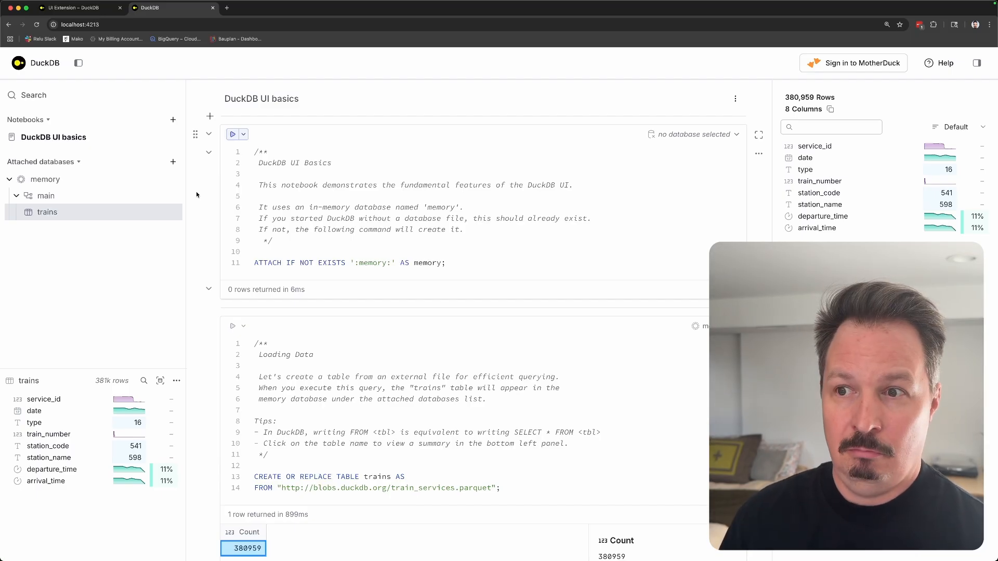
pyautogui.scroll(-6, 193, 223)
pyautogui.scroll(7, 190, 293)
pyautogui.scroll(-5, 191, 293)
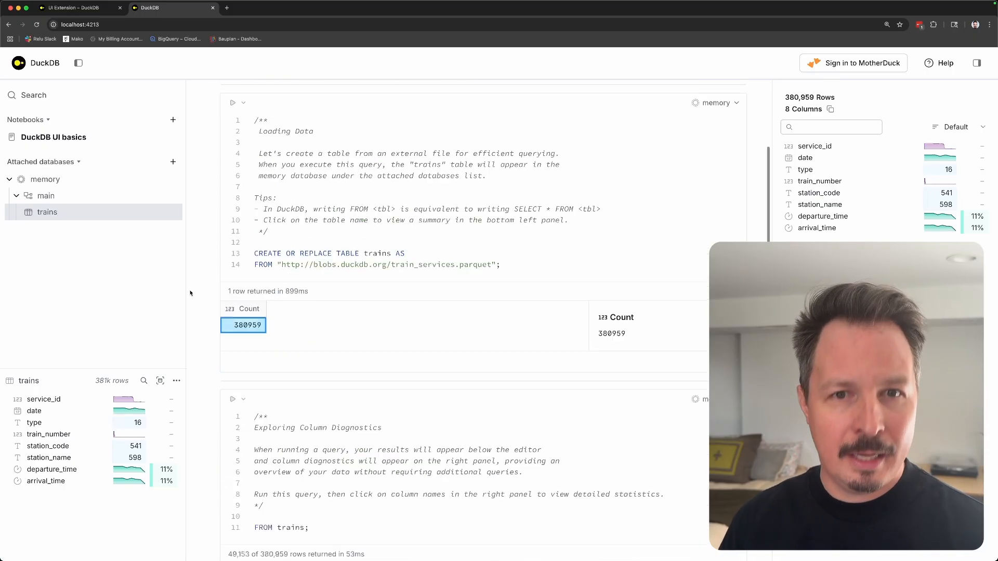
pyautogui.scroll(-15, 190, 293)
pyautogui.scroll(20, 191, 294)
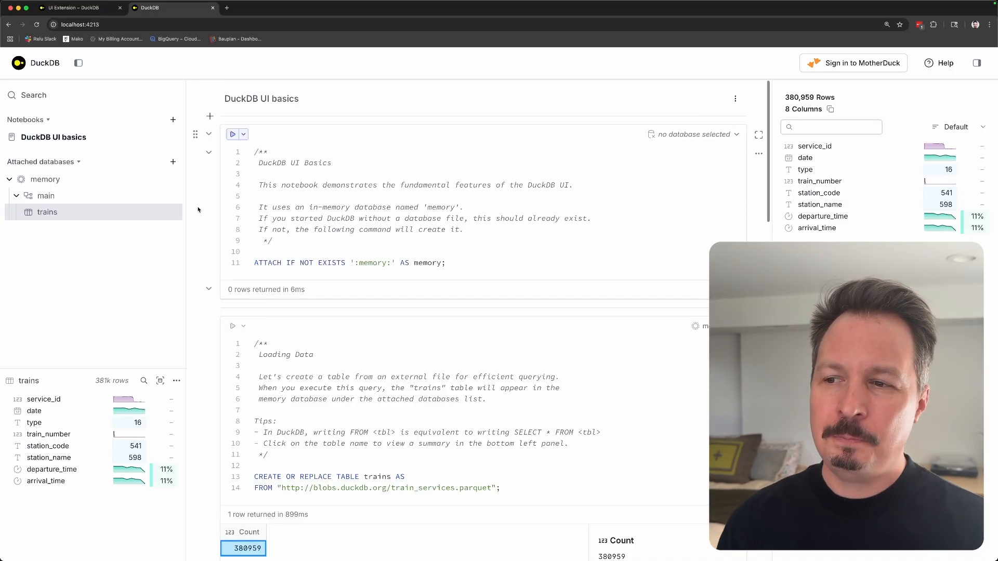
pyautogui.scroll(-8, 199, 209)
pyautogui.scroll(9, 198, 210)
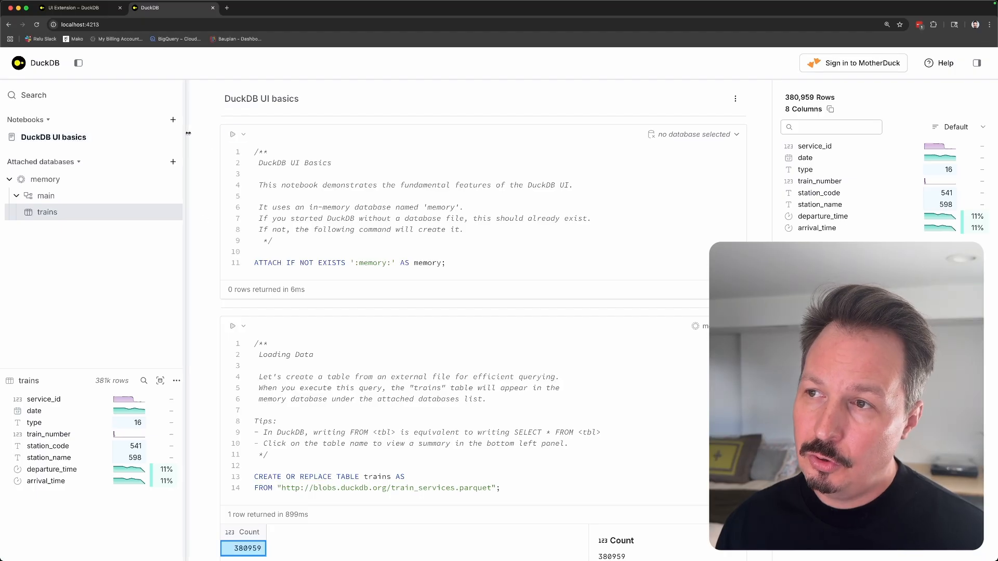
# Create a new notebook and title it with the owner's first name in possessive form followed by "Notebook"
pyautogui.click(174, 120)
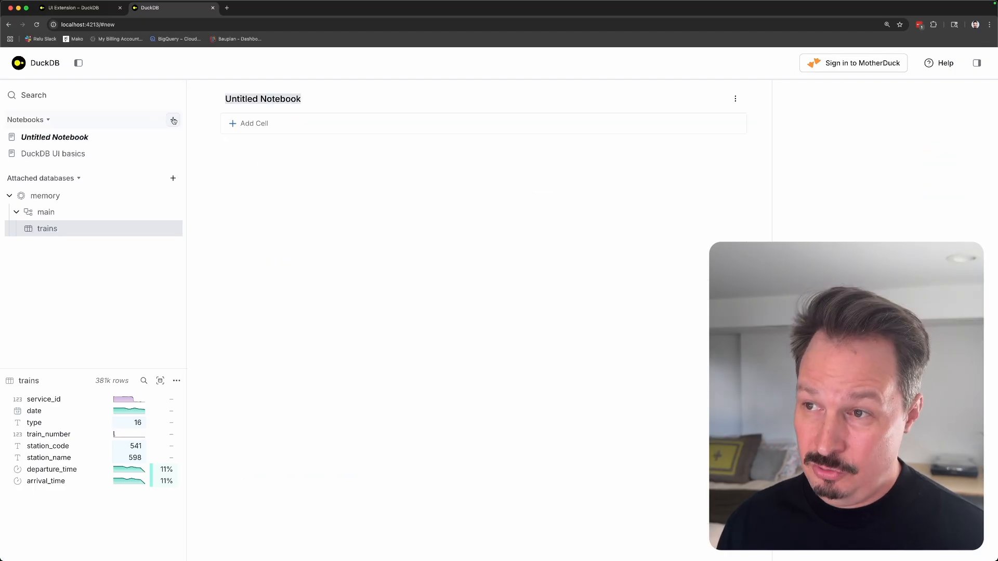
pyautogui.doubleClick(278, 100)
pyautogui.press('super+a')
pyautogui.write('Hoyt')
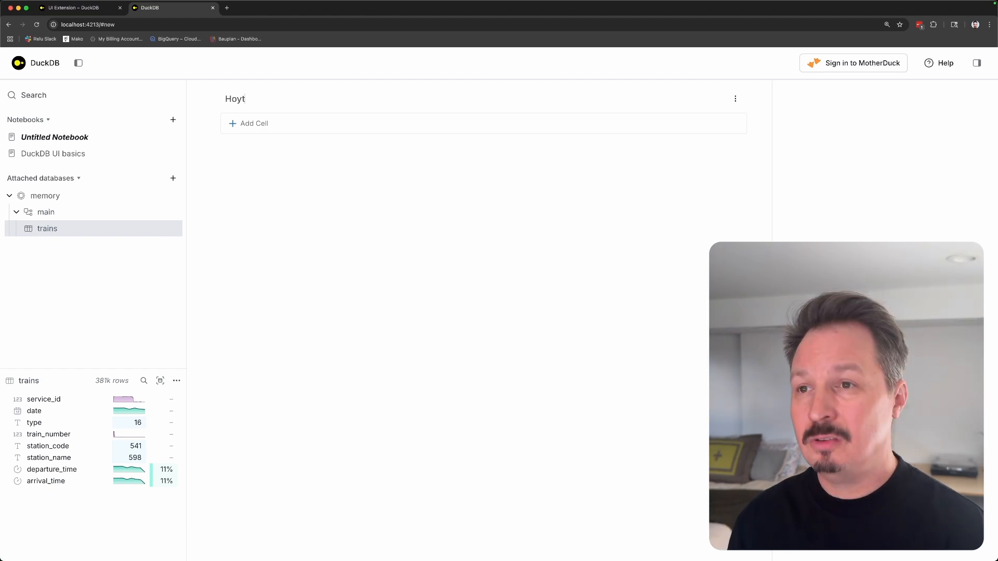
pyautogui.write("'s Notebook")
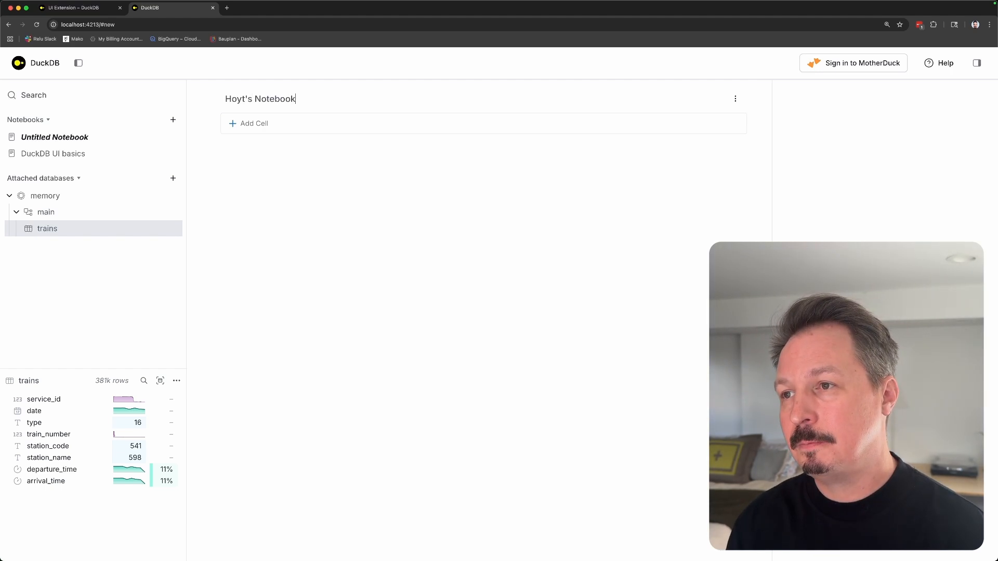
# Add a cell to the new notebook and begin its query with FROM
pyautogui.click(287, 124)
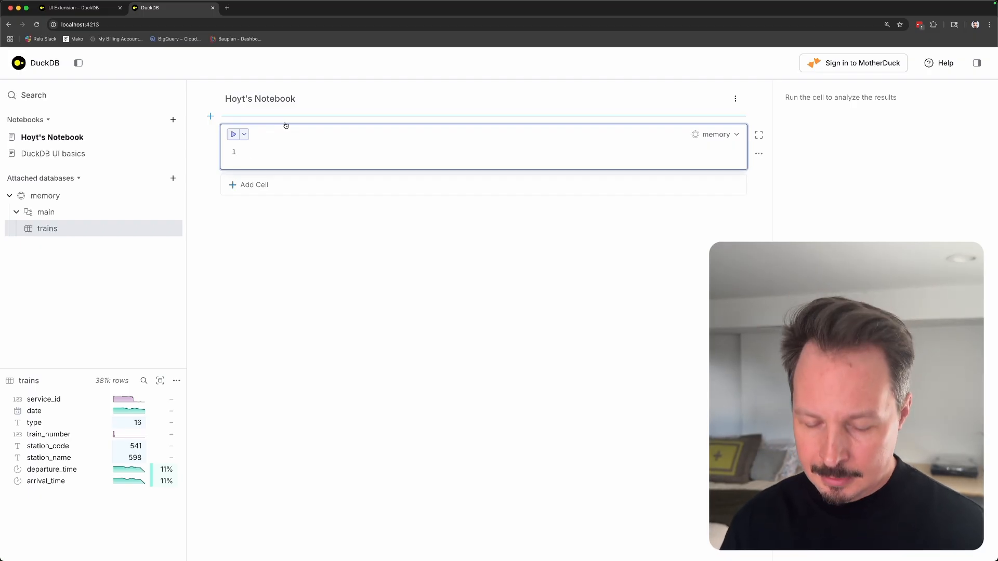
pyautogui.write('FROm')
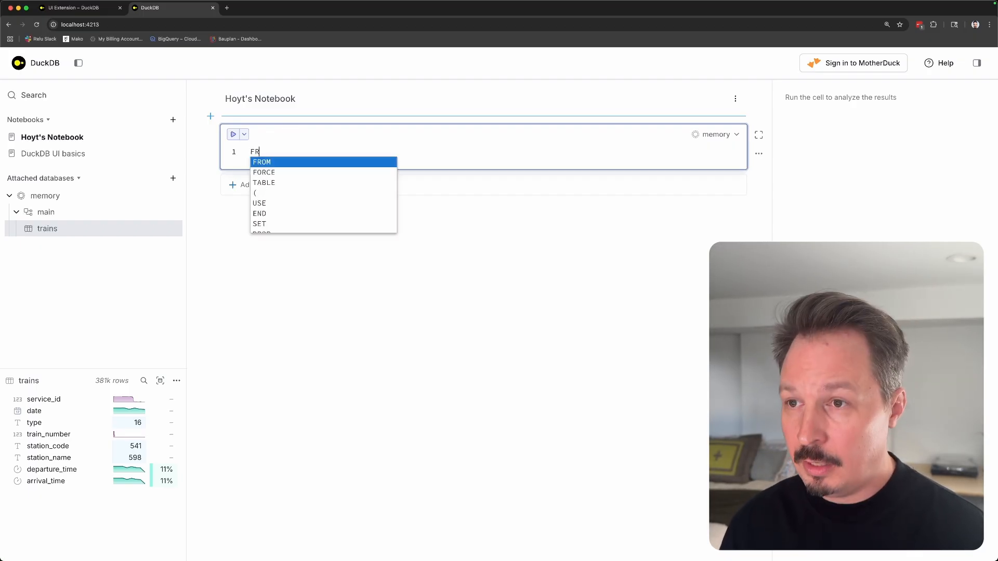
pyautogui.press('Return')
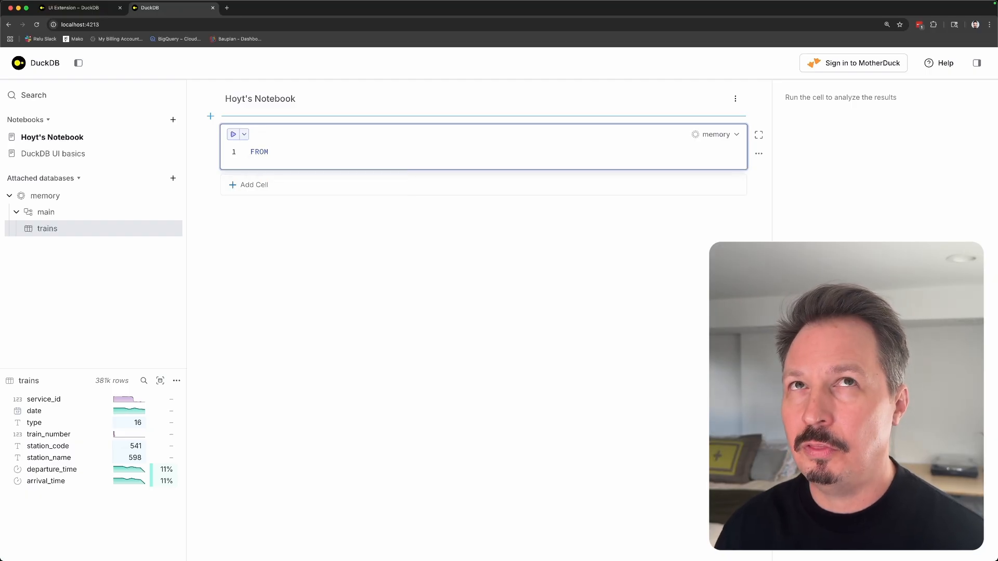
# Review the Loading Data and Exploring Column Diagnostics cells in DuckDB UI basics, checking the table name used in the FROM query
pyautogui.click(41, 154)
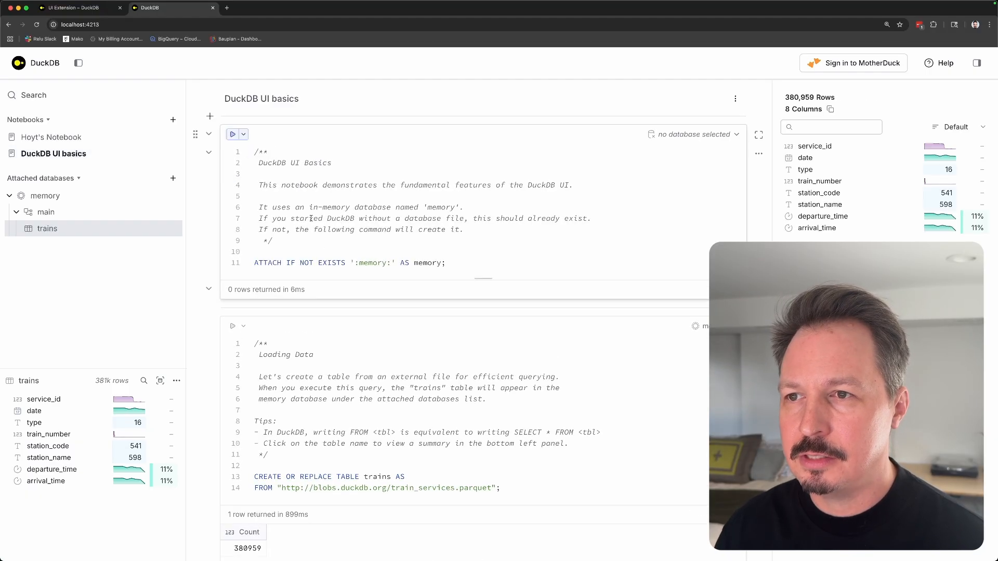
pyautogui.scroll(-3, 299, 371)
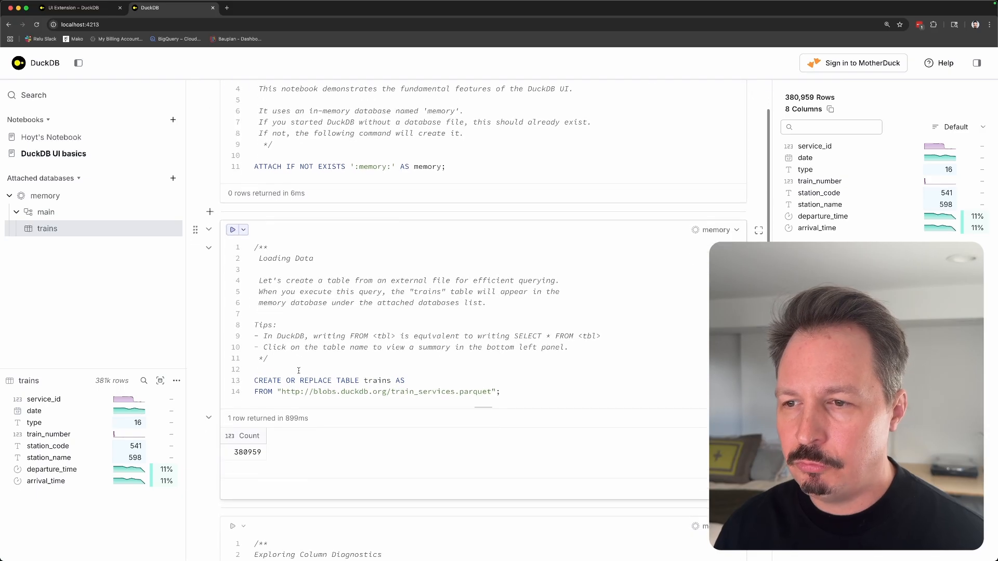
pyautogui.scroll(-5, 299, 370)
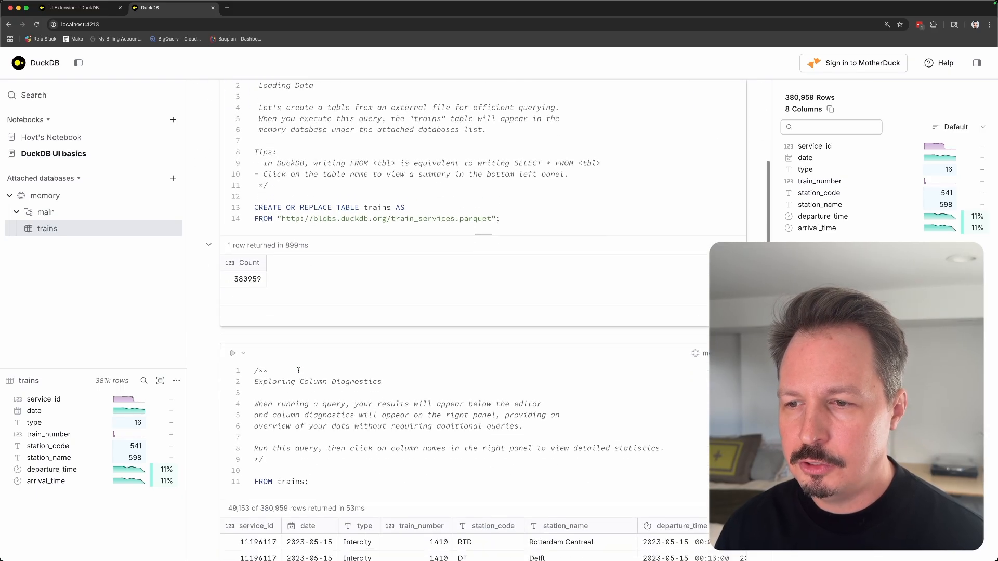
pyautogui.moveTo(254, 439); pyautogui.dragTo(408, 435)
pyautogui.click(407, 436)
pyautogui.scroll(7, 408, 436)
pyautogui.scroll(-9, 407, 435)
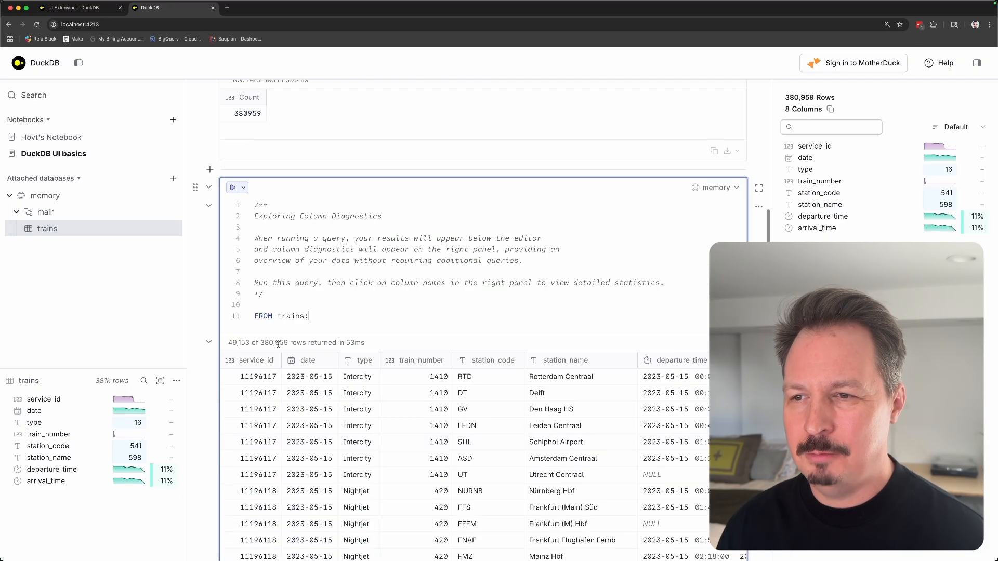
pyautogui.doubleClick(299, 318)
pyautogui.click(330, 317)
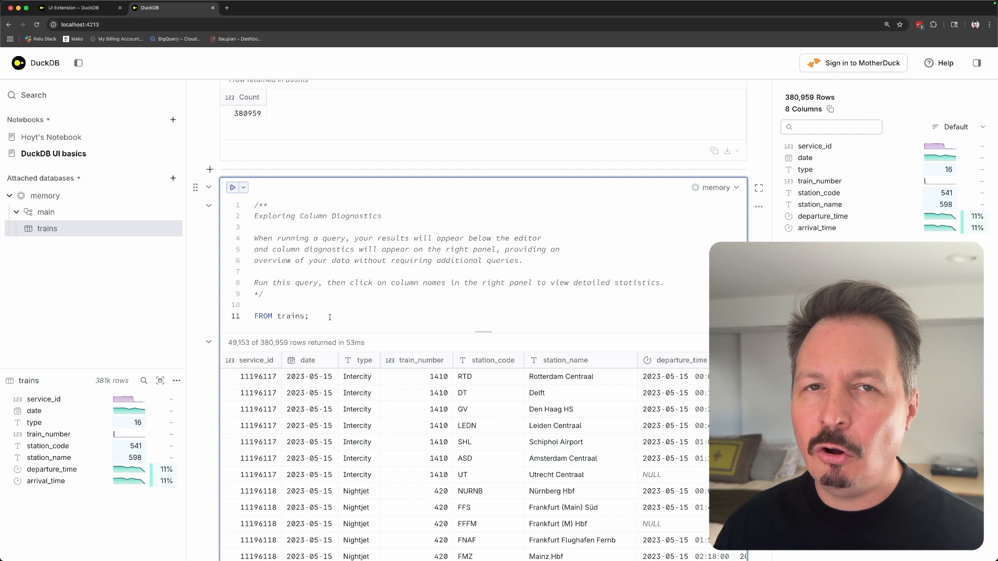
pyautogui.doubleClick(303, 315)
pyautogui.click(353, 317)
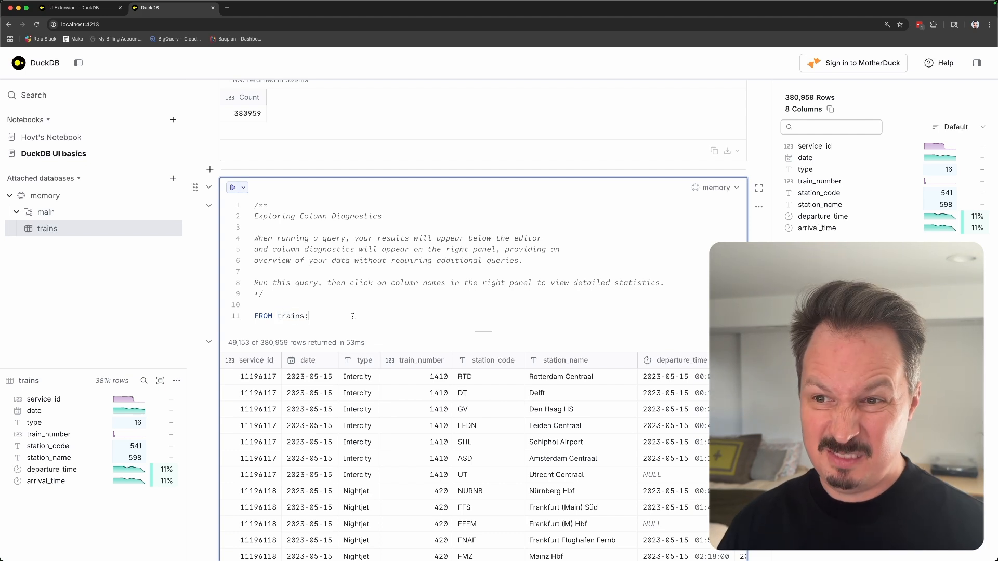
pyautogui.scroll(10, 339, 313)
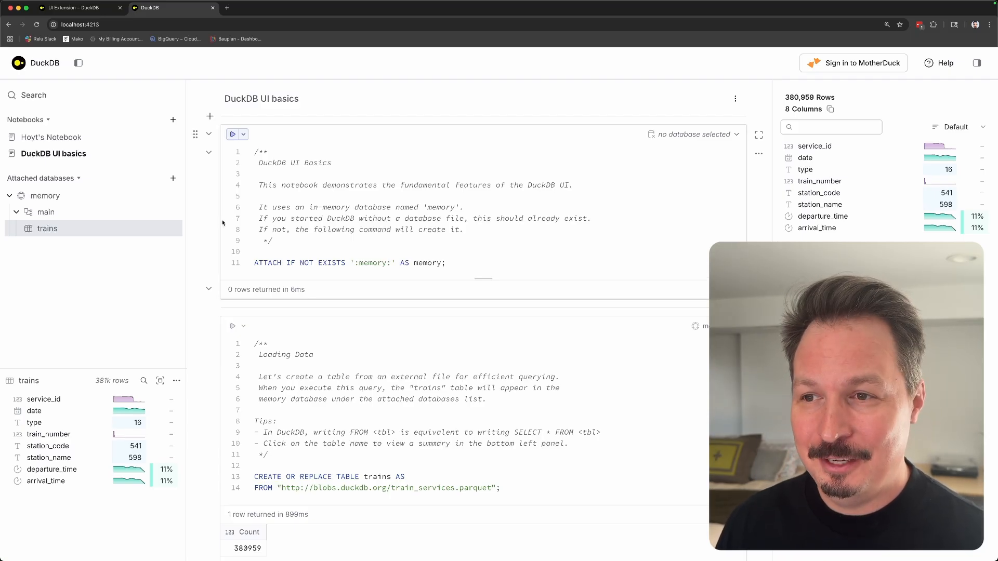
# Return to the custom notebook, complete its query as FROM trains, and run the cell
pyautogui.click(42, 137)
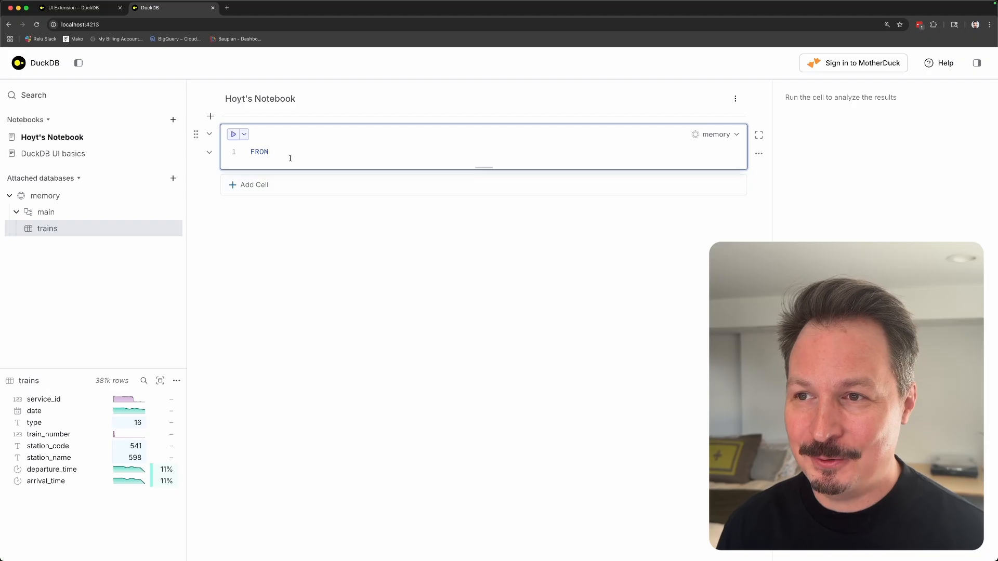
pyautogui.write('trains')
pyautogui.press('Return')
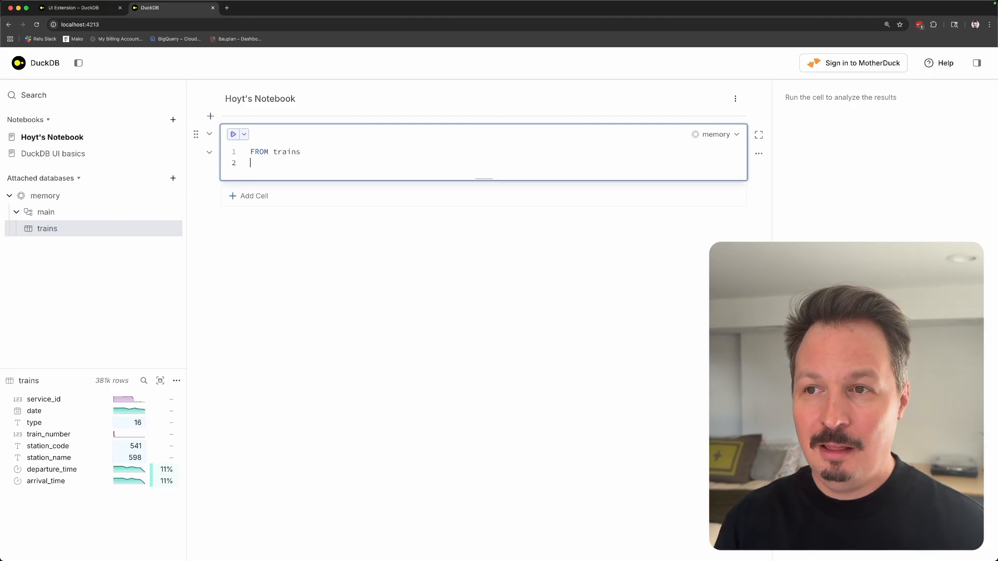
pyautogui.press('BackSpace')
pyautogui.press('super+Return')
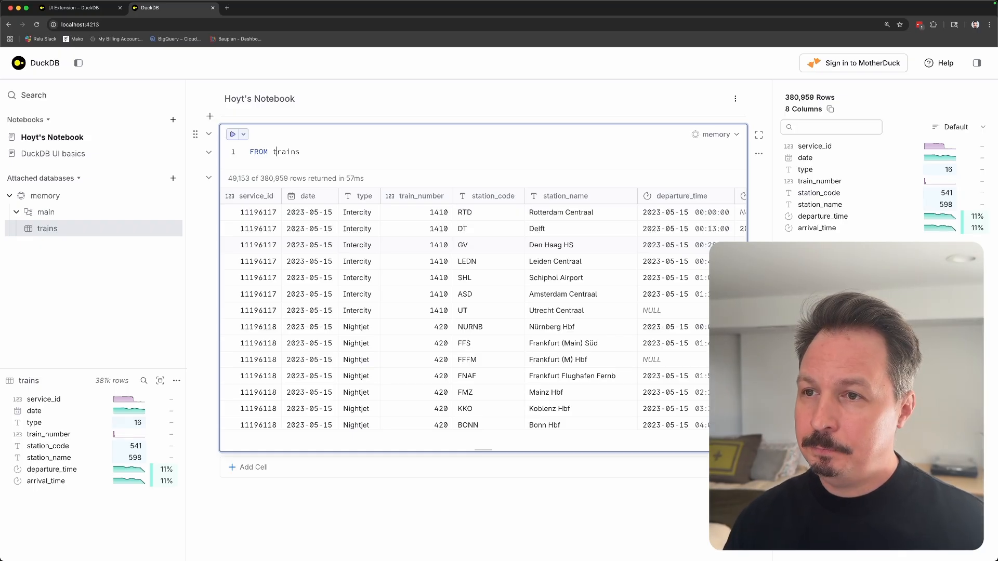
pyautogui.press('Return')
pyautogui.press('Return')
pyautogui.press('Up')
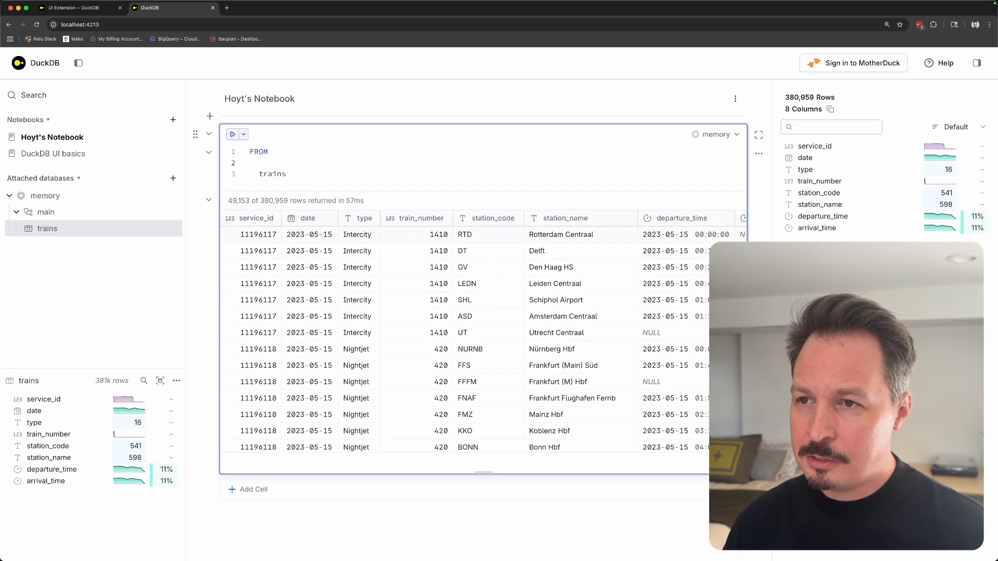
pyautogui.press('Down')
pyautogui.press('BackSpace')
pyautogui.press('BackSpace')
pyautogui.press('BackSpace')
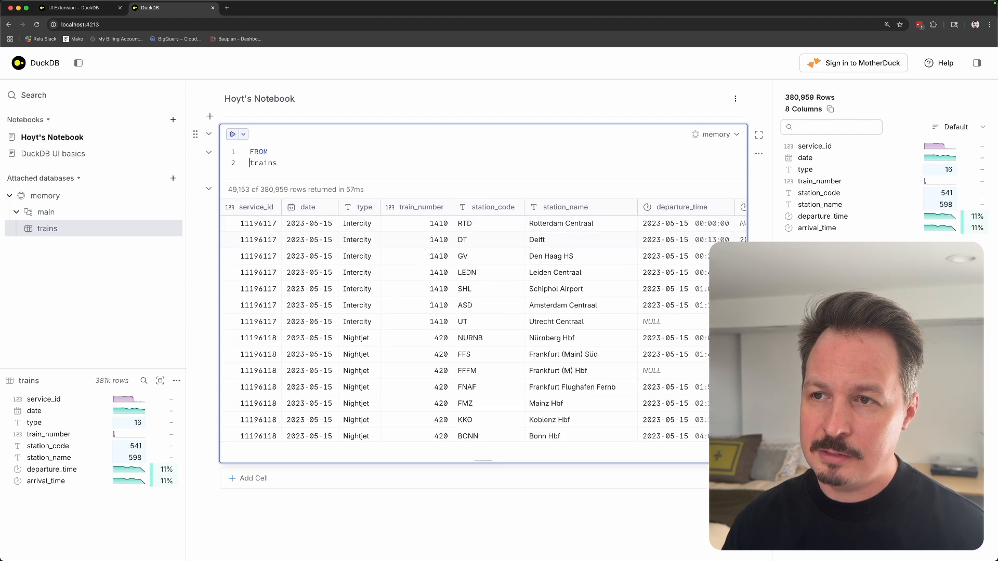
# Insert a SELECT line with an indented DISTINCT line directly above FROM trains
pyautogui.press('super+Left')
pyautogui.press('Return')
pyautogui.press('Return')
pyautogui.press('Up')
pyautogui.press('Up')
pyautogui.write('SELECT')
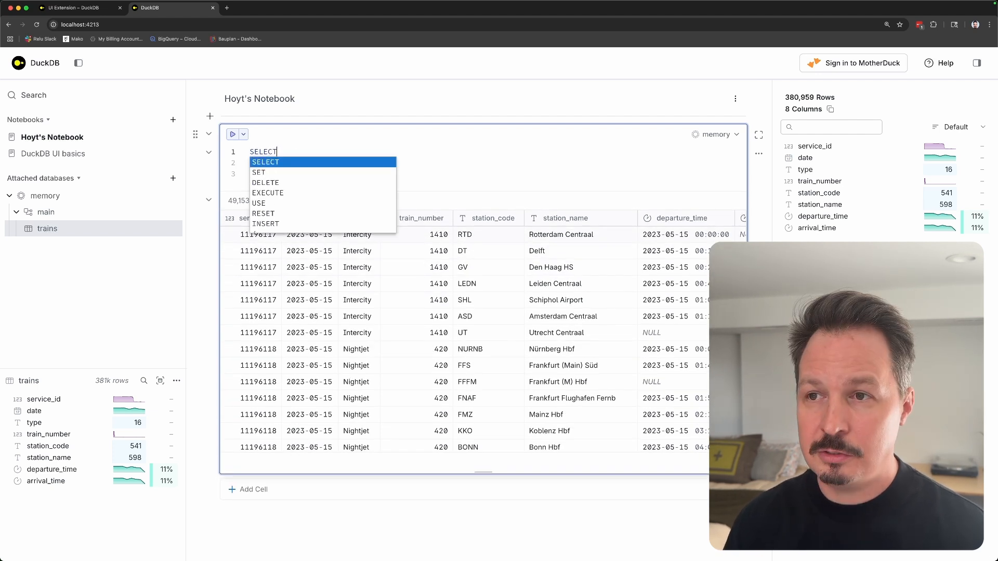
pyautogui.press('Return')
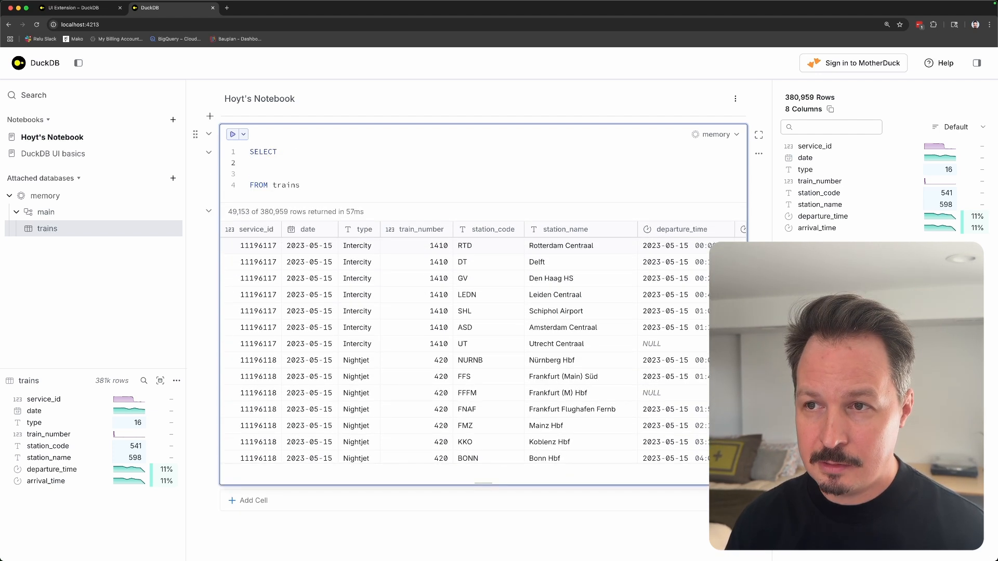
pyautogui.write('DISTINCT')
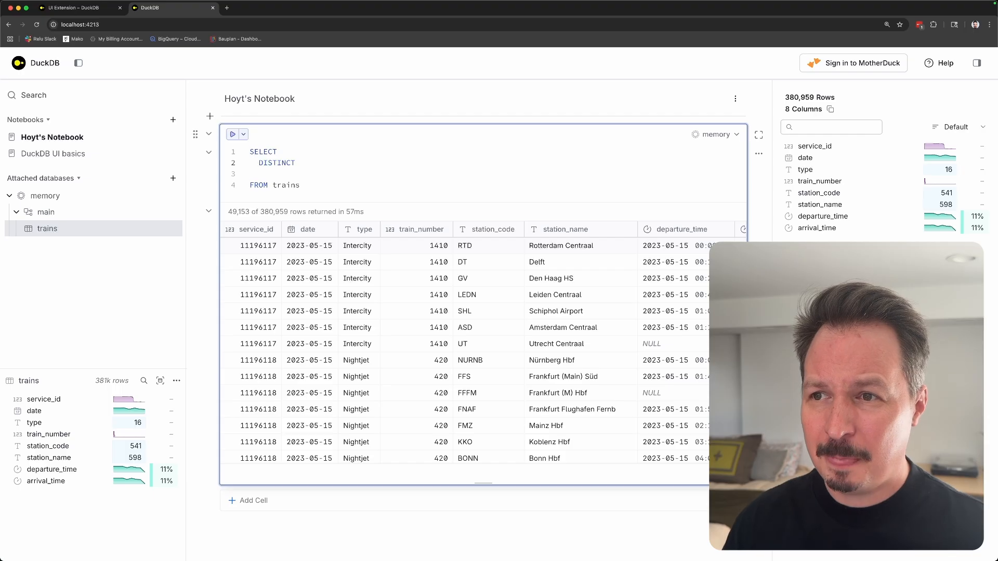
pyautogui.press('BackSpace')
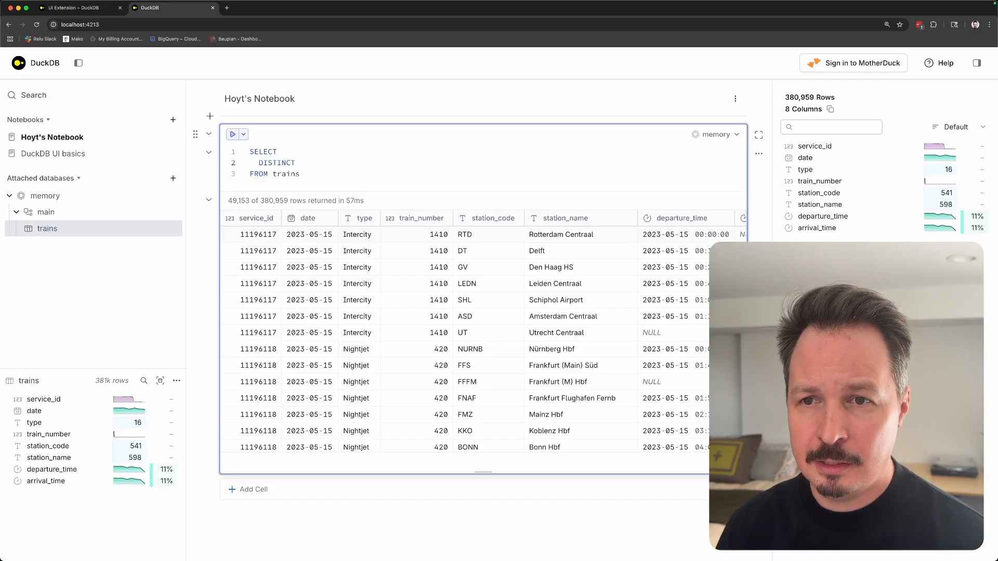
# Browse the completion suggestions for t after DISTINCT to find a suitable trains column
pyautogui.write('t')
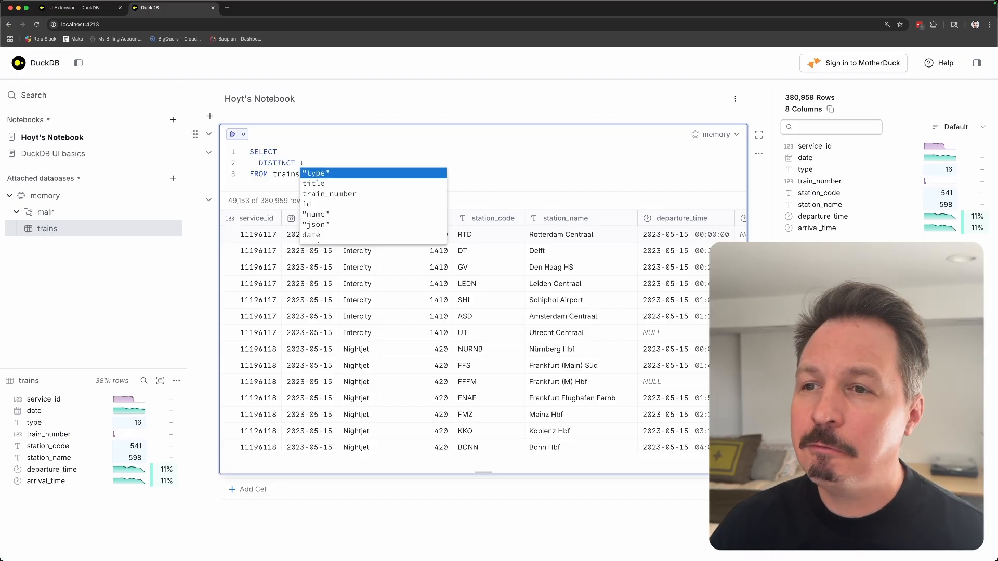
pyautogui.press('Down')
pyautogui.press('Down')
pyautogui.press('Down')
pyautogui.press('Down')
pyautogui.press('Down')
pyautogui.press('Down')
pyautogui.press('Down')
pyautogui.press('Down')
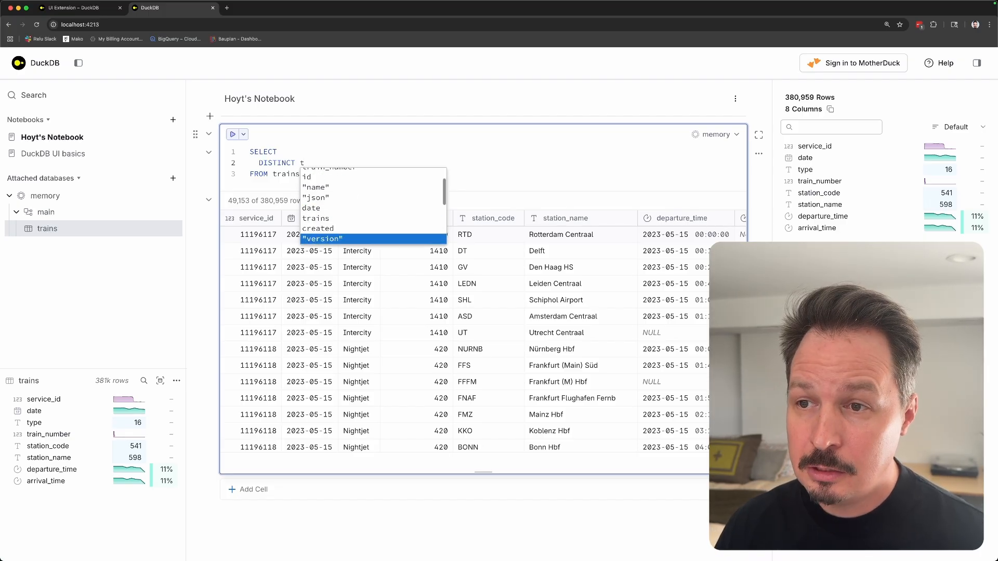
pyautogui.press('Up')
pyautogui.press('Up')
pyautogui.press('Up')
pyautogui.press('Up')
pyautogui.press('Up')
pyautogui.press('Up')
pyautogui.press('Up')
pyautogui.press('Up')
pyautogui.press('Up')
pyautogui.press('Up')
pyautogui.press('Up')
pyautogui.press('Up')
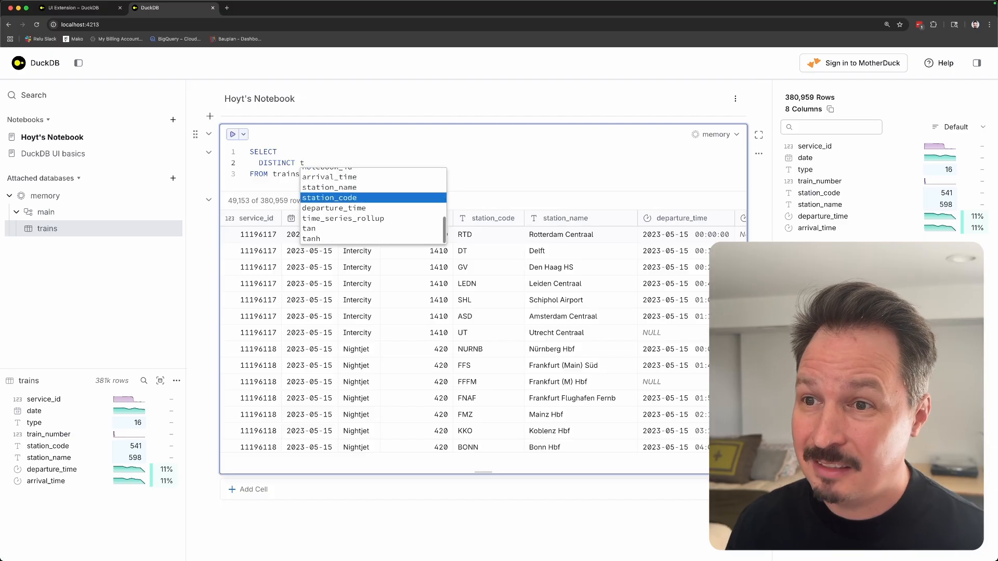
pyautogui.press('Down')
pyautogui.press('Down')
pyautogui.press('Down')
pyautogui.press('Down')
pyautogui.press('Down')
pyautogui.press('Down')
pyautogui.press('Down')
pyautogui.press('Up')
pyautogui.press('Up')
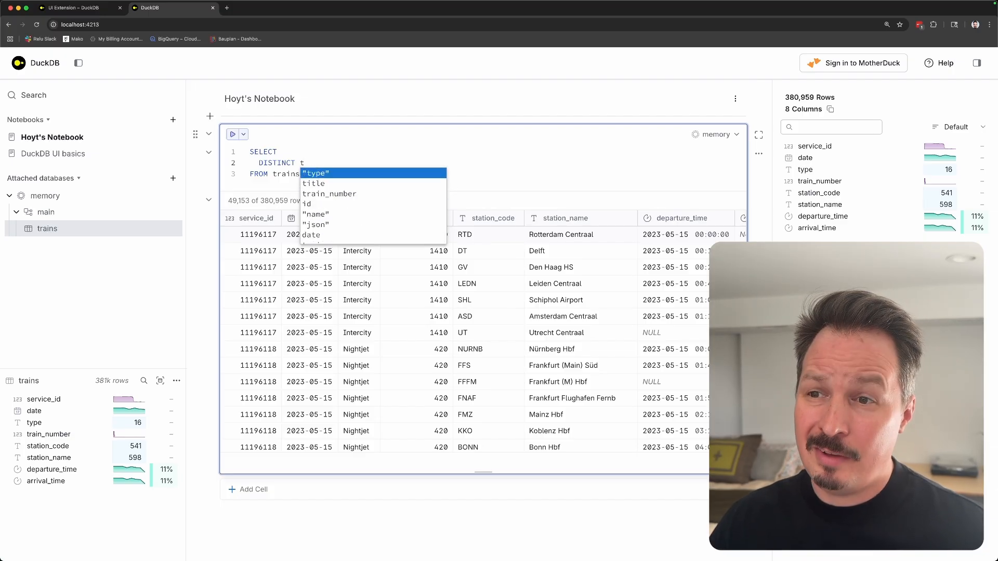
pyautogui.press('Down')
pyautogui.press('Down')
pyautogui.press('Down')
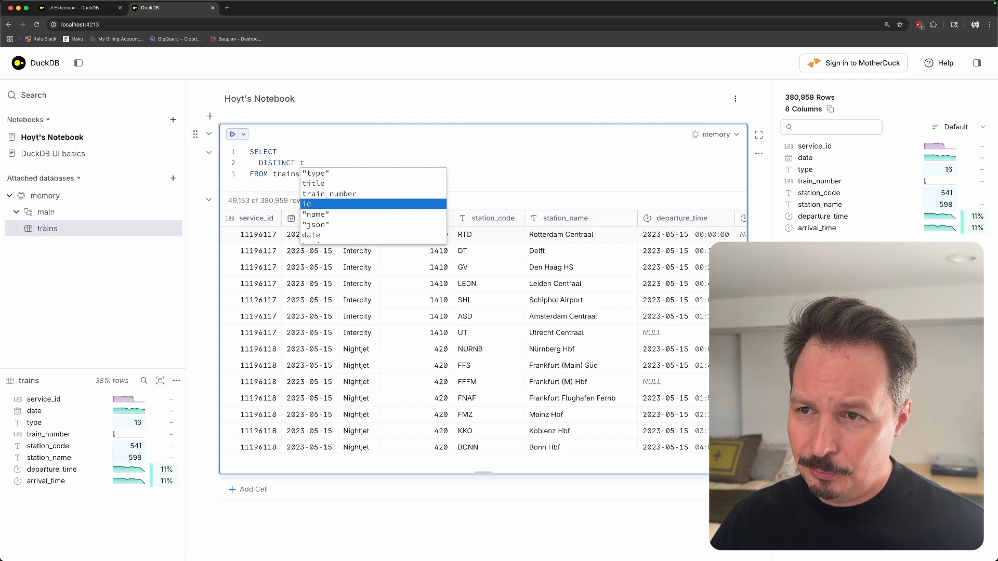
pyautogui.press('Up')
pyautogui.press('Up')
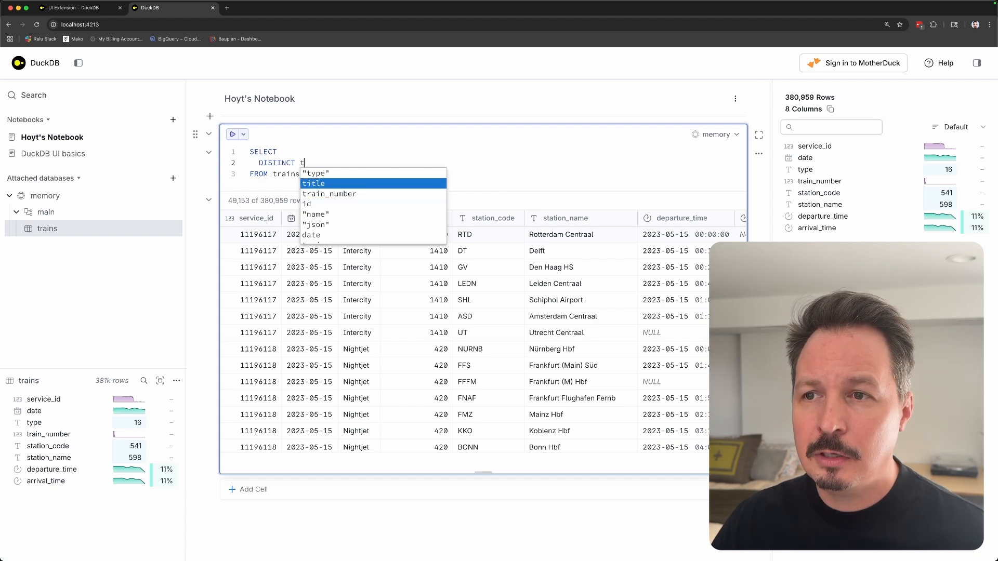
pyautogui.press('Up')
pyautogui.press('Down')
pyautogui.press('Down')
pyautogui.press('Down')
pyautogui.press('Down')
pyautogui.press('Down')
pyautogui.press('Down')
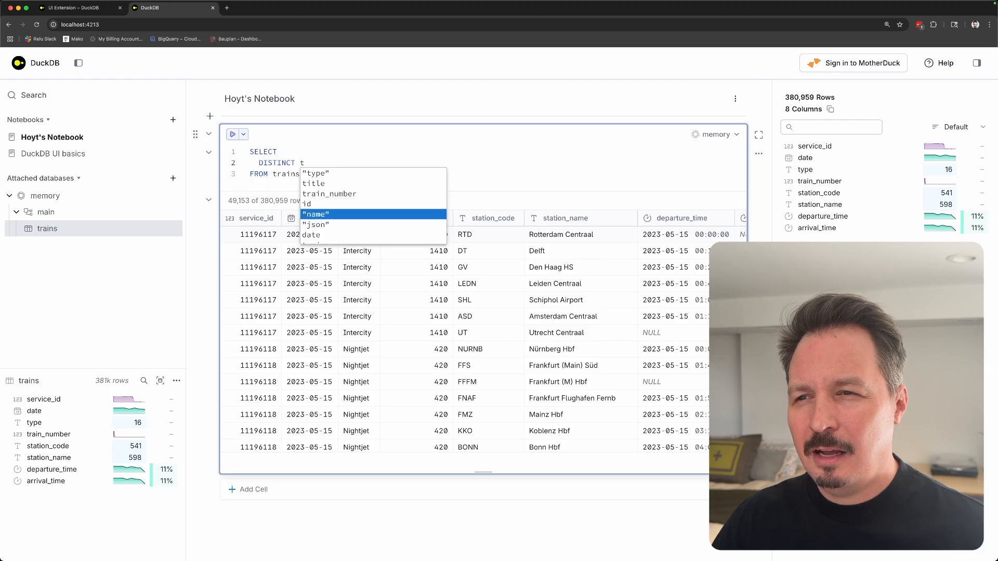
pyautogui.press('Up')
pyautogui.press('Up')
pyautogui.press('Up')
pyautogui.press('Up')
pyautogui.press('Up')
pyautogui.press('Up')
pyautogui.press('Down')
pyautogui.press('Down')
pyautogui.press('Down')
pyautogui.press('Down')
pyautogui.press('Down')
pyautogui.press('Down')
pyautogui.press('Down')
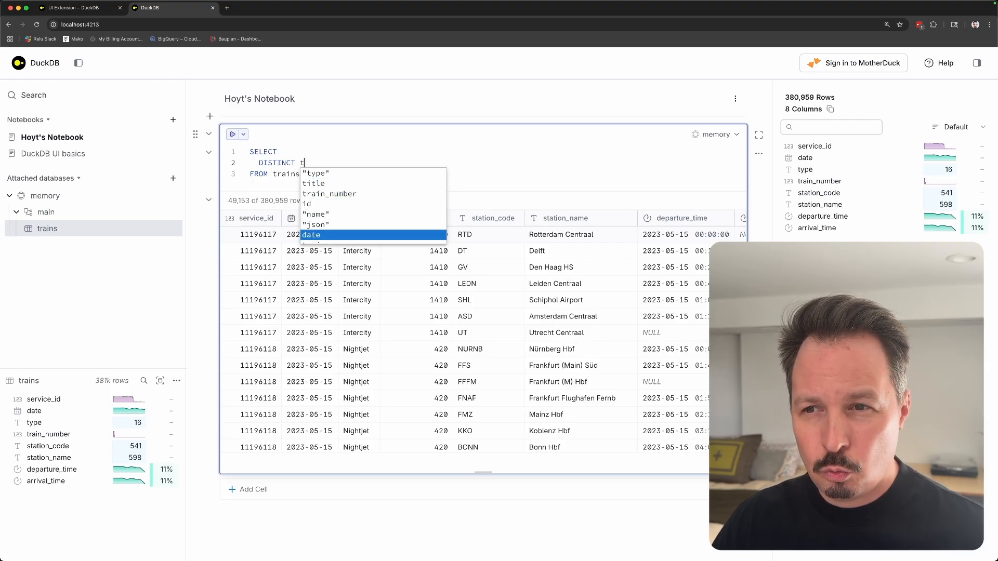
pyautogui.press('Up')
pyautogui.press('Up')
pyautogui.press('Up')
pyautogui.press('Up')
pyautogui.press('Up')
pyautogui.press('Up')
pyautogui.press('Up')
pyautogui.press('Up')
# Complete the DISTINCT line with the train_number column and run the query
pyautogui.press('Down')
pyautogui.press('Down')
pyautogui.press('Down')
pyautogui.press('Return')
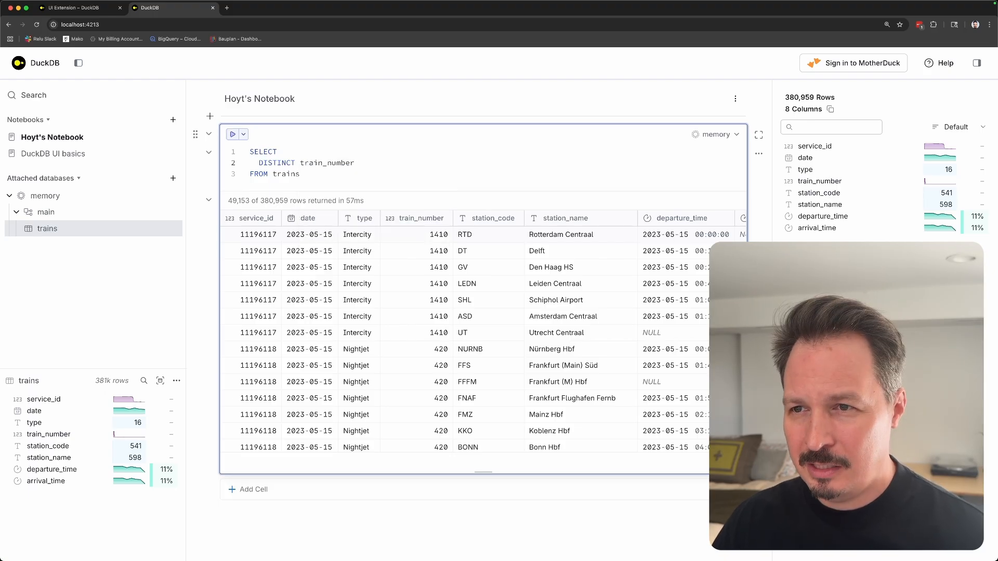
pyautogui.press('super+Return')
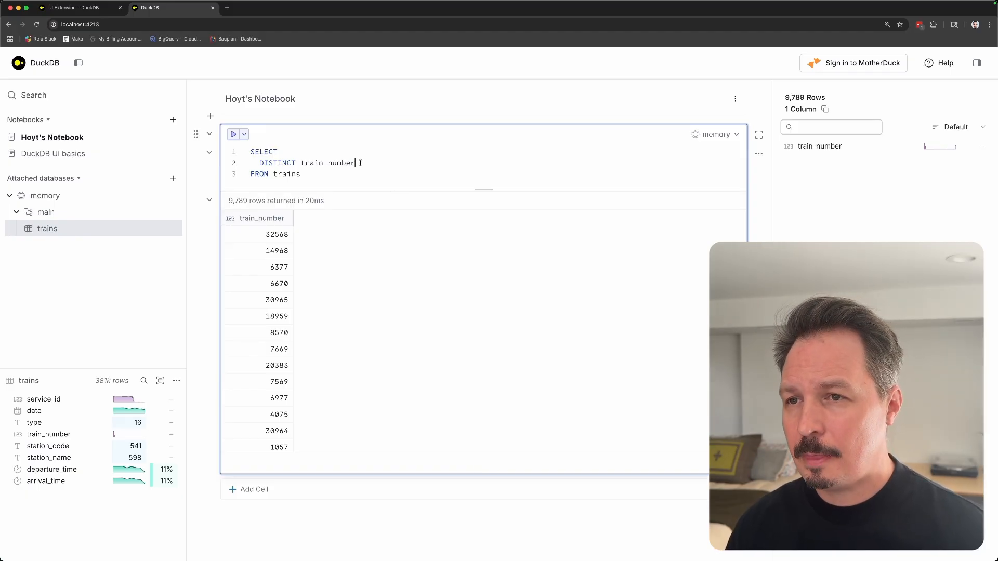
# Comment out the SELECT and DISTINCT train_number lines and run the cell with only FROM trains active
pyautogui.moveTo(360, 163); pyautogui.dragTo(195, 149)
pyautogui.press('super+slash')
pyautogui.press('Right')
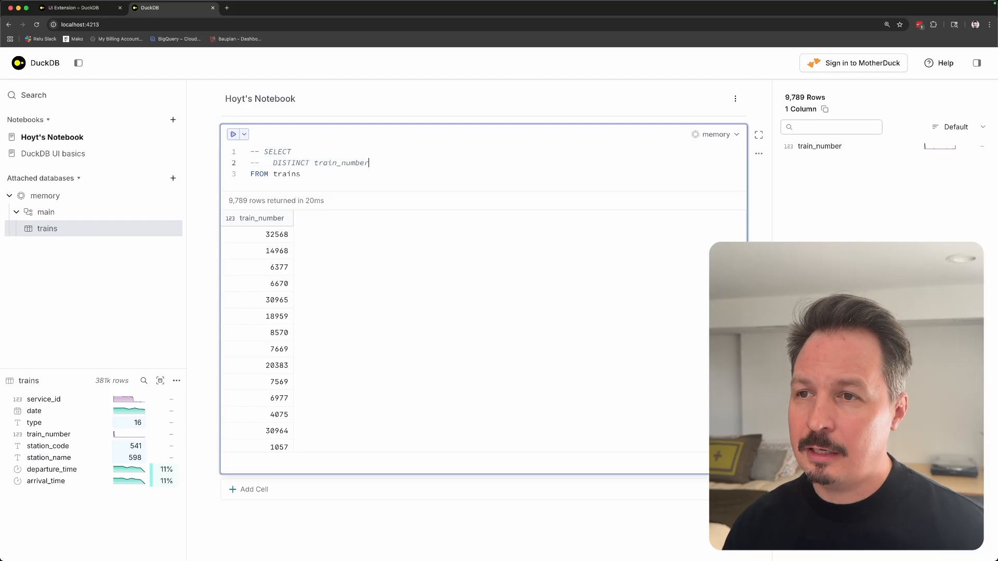
pyautogui.press('super+Return')
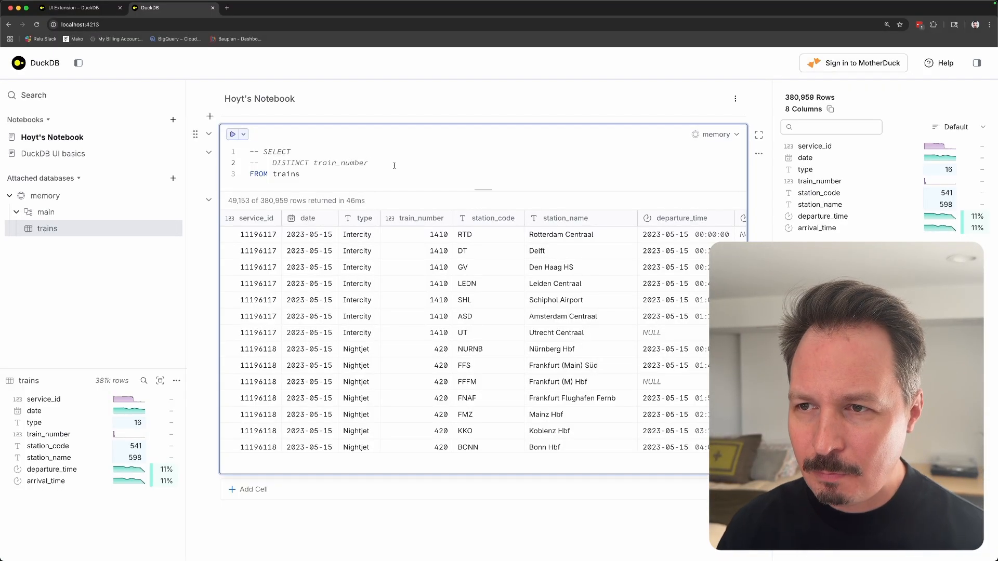
# Uncomment the SELECT and DISTINCT train_number lines above FROM trains
pyautogui.moveTo(394, 165); pyautogui.dragTo(225, 149)
pyautogui.press('super+slash')
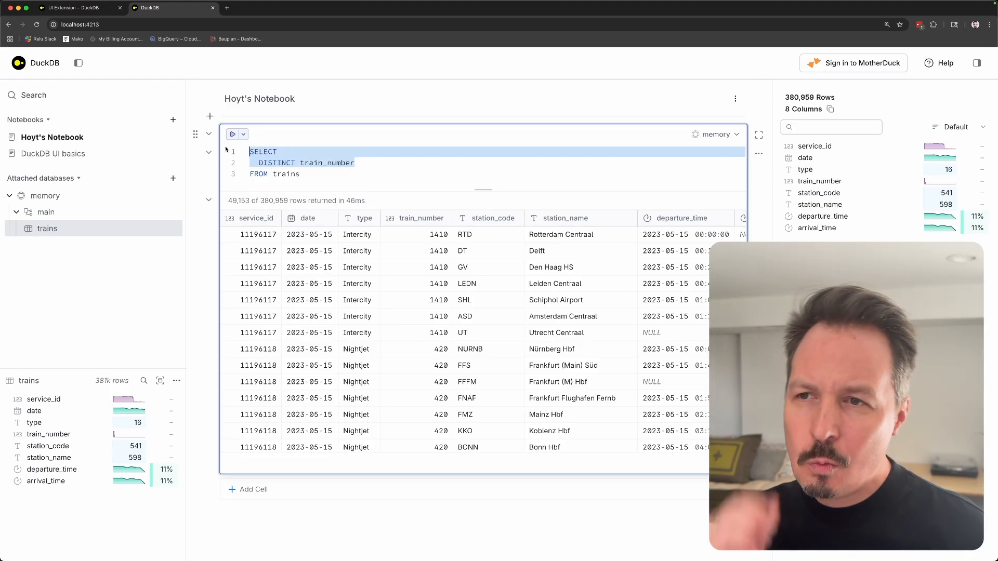
# Replace DISTINCT train_number in the SELECT list with a MAX function whose argument starts with dep
pyautogui.press('Right')
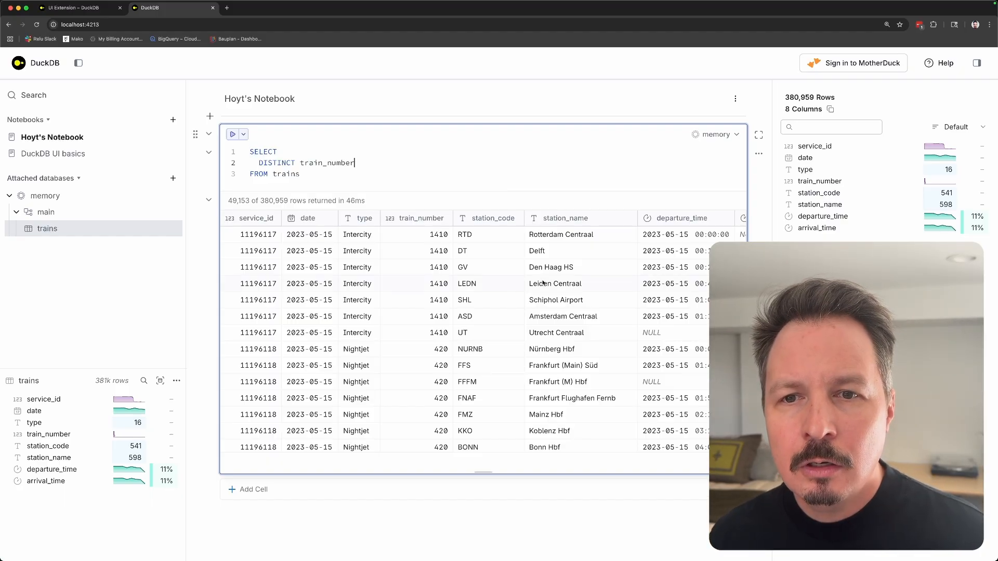
pyautogui.hscroll(3, 520, 312)
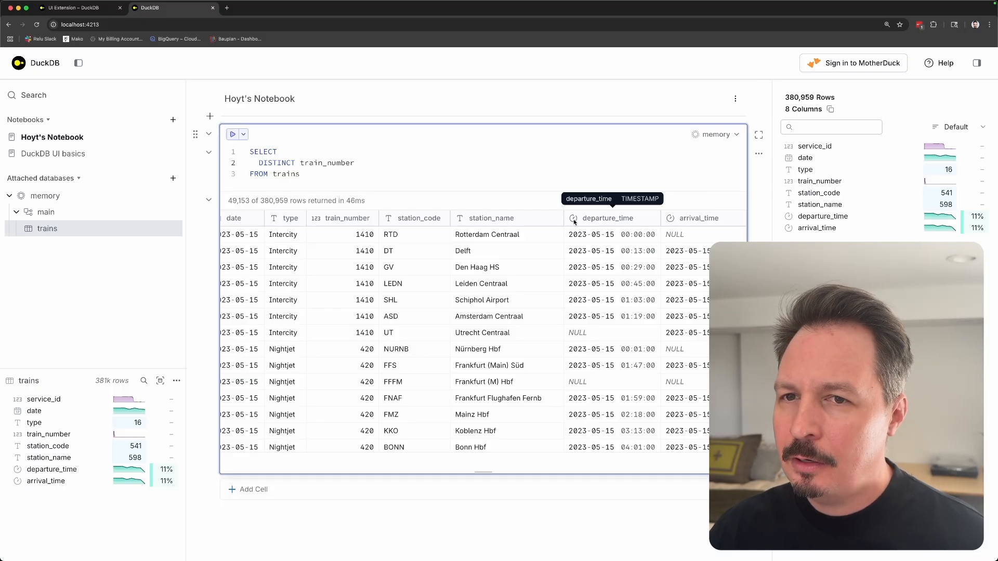
pyautogui.moveTo(258, 162); pyautogui.dragTo(427, 163)
pyautogui.write('MAX')
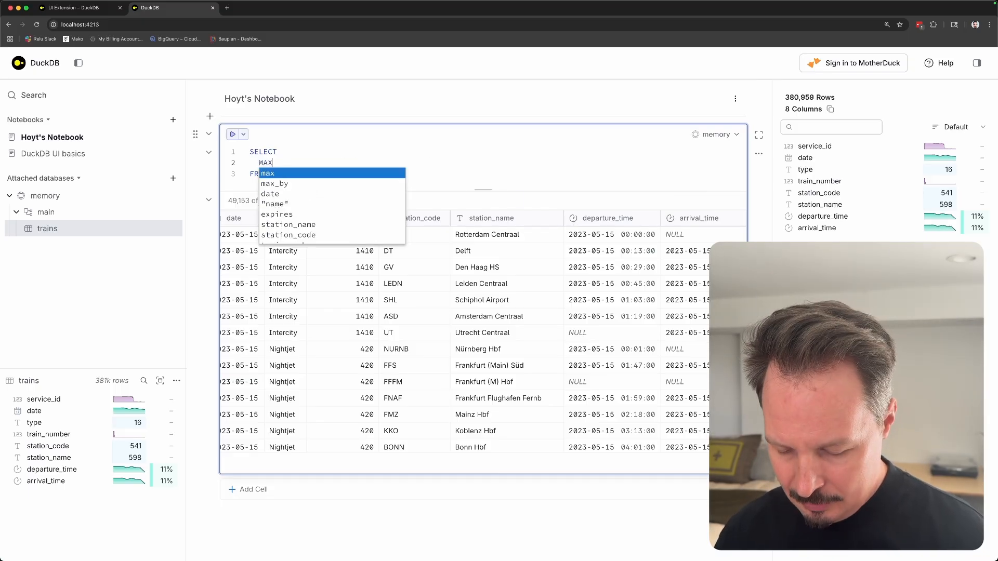
pyautogui.write('(de')
pyautogui.press('Return')
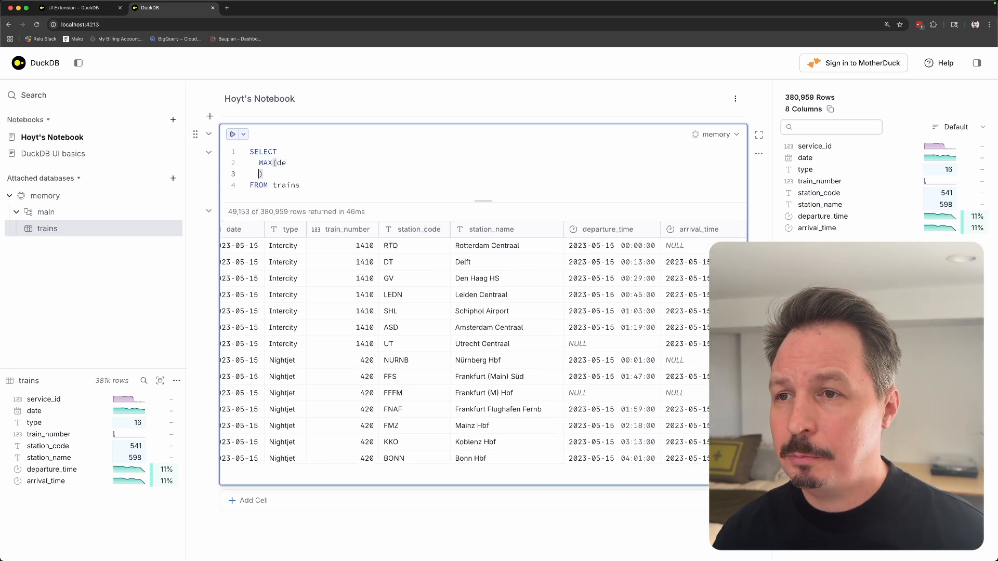
pyautogui.press('BackSpace')
pyautogui.press('BackSpace')
pyautogui.write('p')
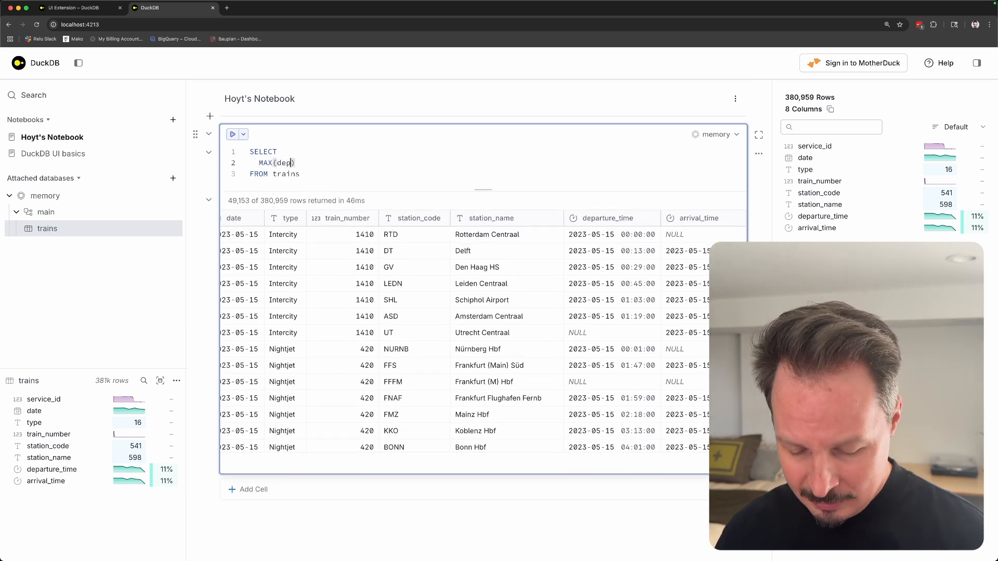
# Complete the argument of MAX as the departure_time column from the completion suggestions
pyautogui.press('Return')
pyautogui.press('BackSpace')
pyautogui.press('BackSpace')
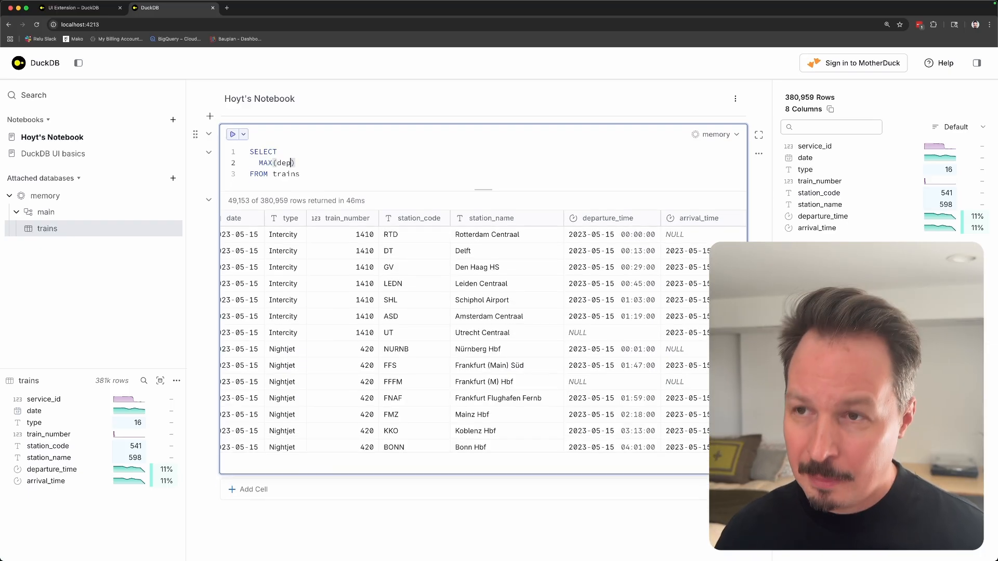
pyautogui.press('BackSpace')
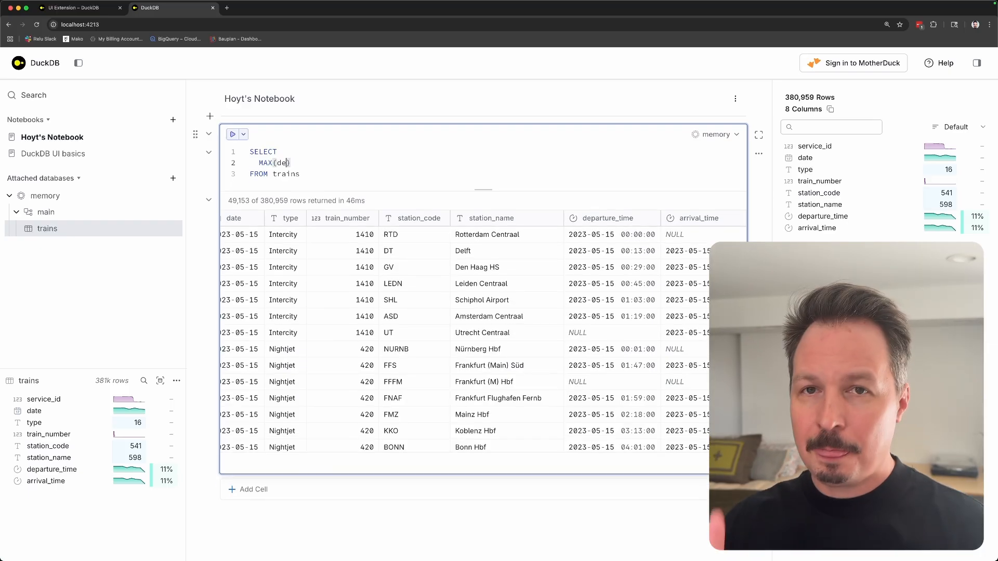
pyautogui.write('p')
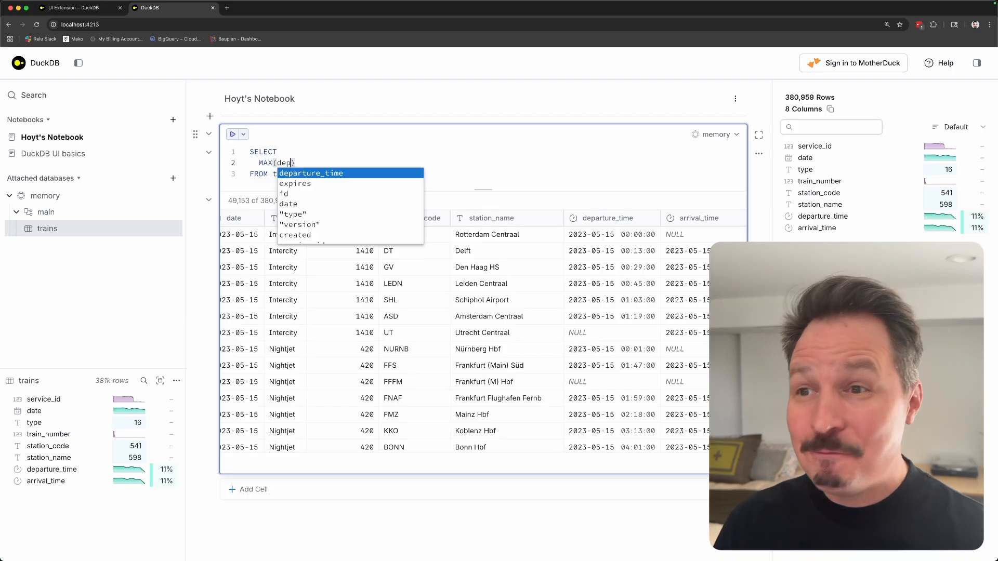
pyautogui.press('Escape')
pyautogui.press('Return')
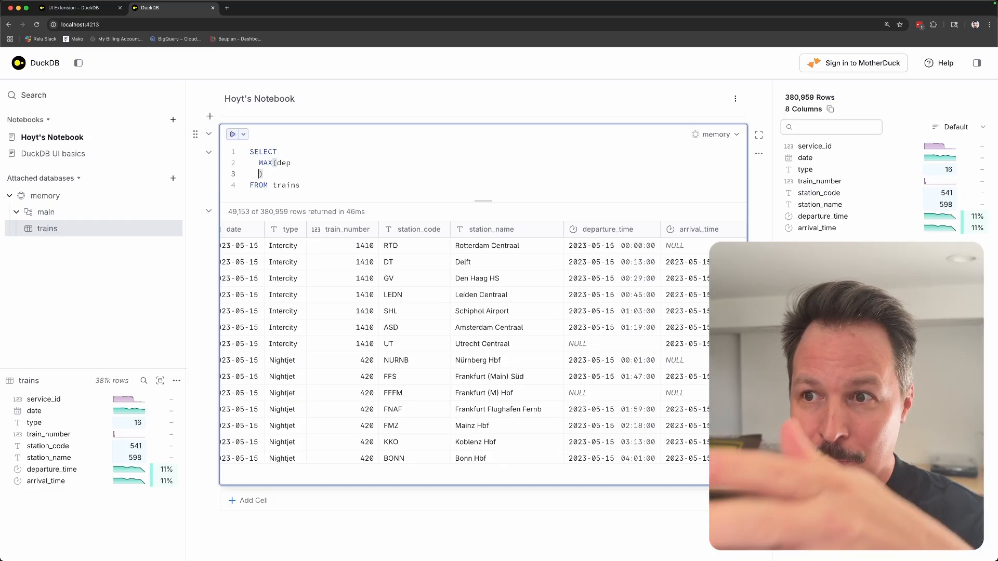
pyautogui.press('BackSpace')
pyautogui.press('BackSpace')
pyautogui.write('a')
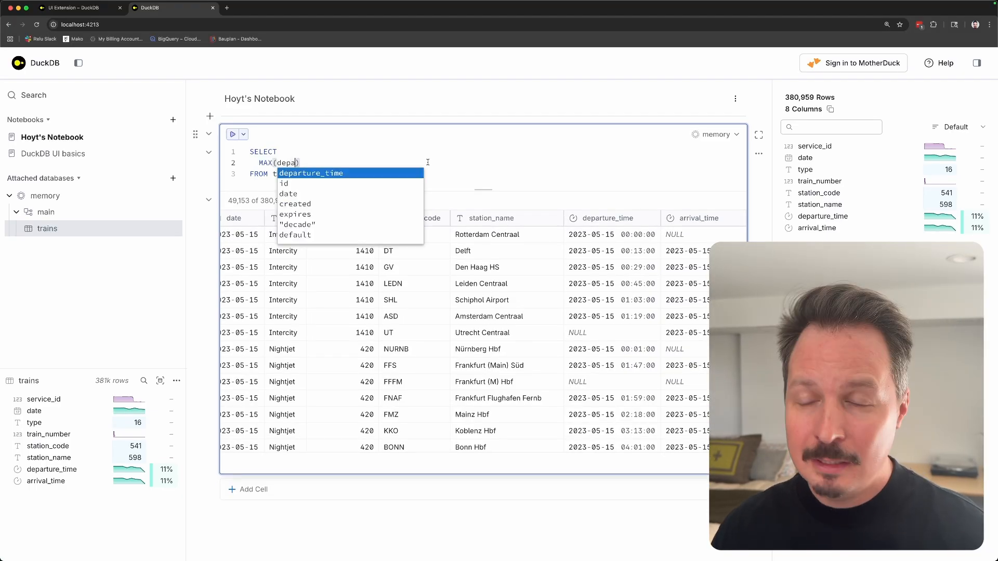
pyautogui.click(318, 174)
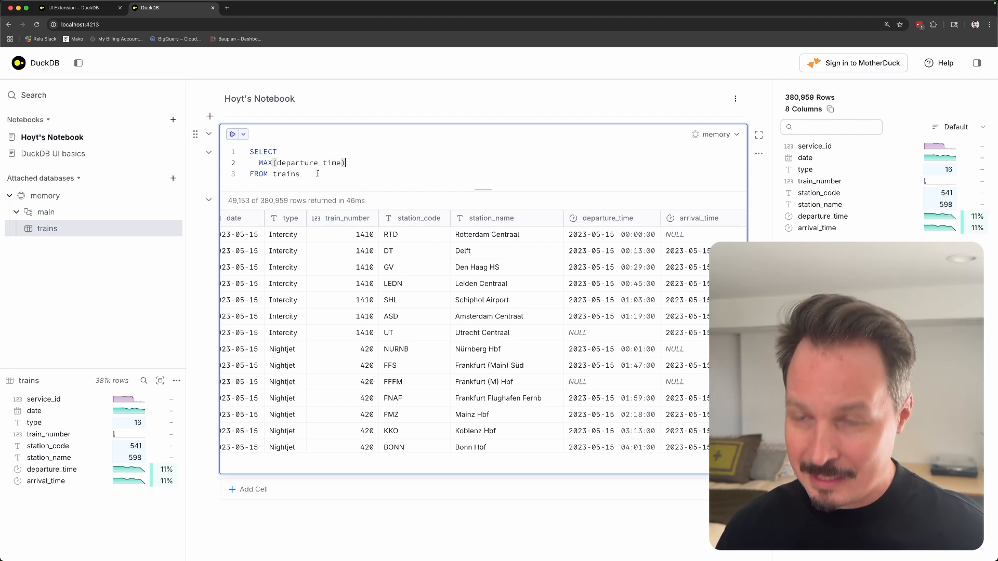
# Erase the argument of MAX and complete it again as departure_time with a closing parenthesis
pyautogui.press('BackSpace')
pyautogui.press('BackSpace')
pyautogui.press('BackSpace')
pyautogui.press('BackSpace')
pyautogui.press('BackSpace')
pyautogui.press('BackSpace')
pyautogui.press('BackSpace')
pyautogui.press('BackSpace')
pyautogui.press('BackSpace')
pyautogui.press('BackSpace')
pyautogui.press('BackSpace')
pyautogui.press('BackSpace')
pyautogui.press('BackSpace')
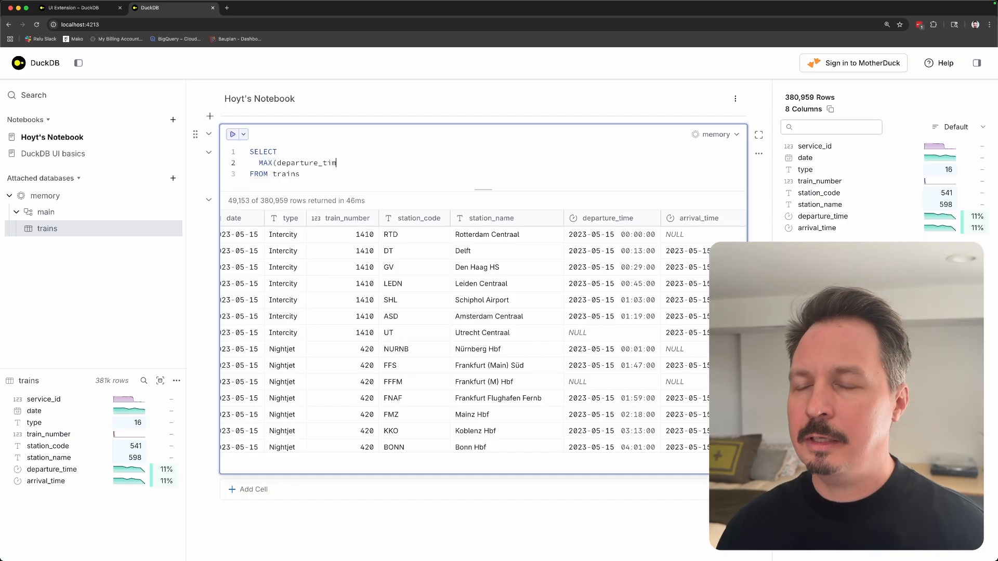
pyautogui.write('p')
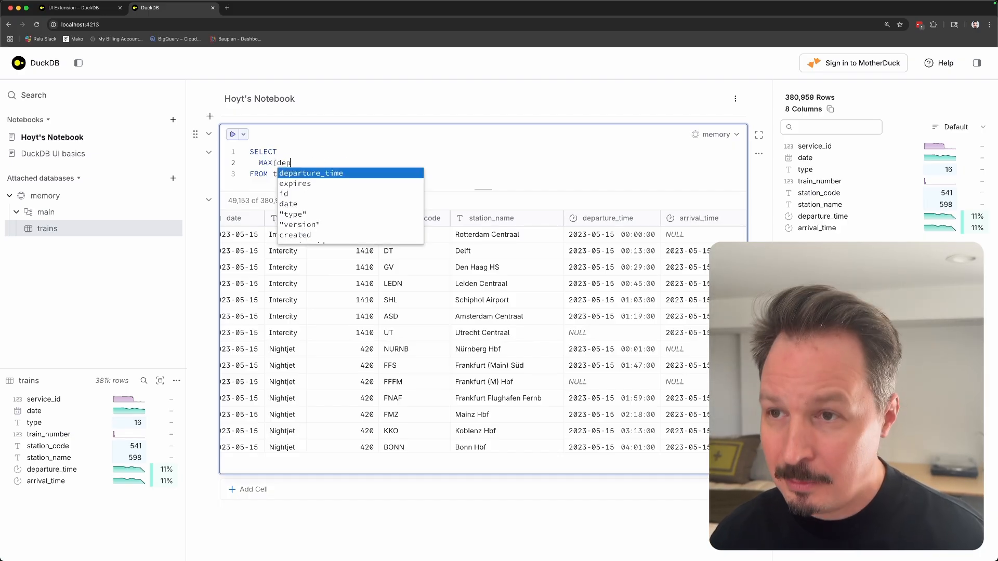
pyautogui.press('Tab')
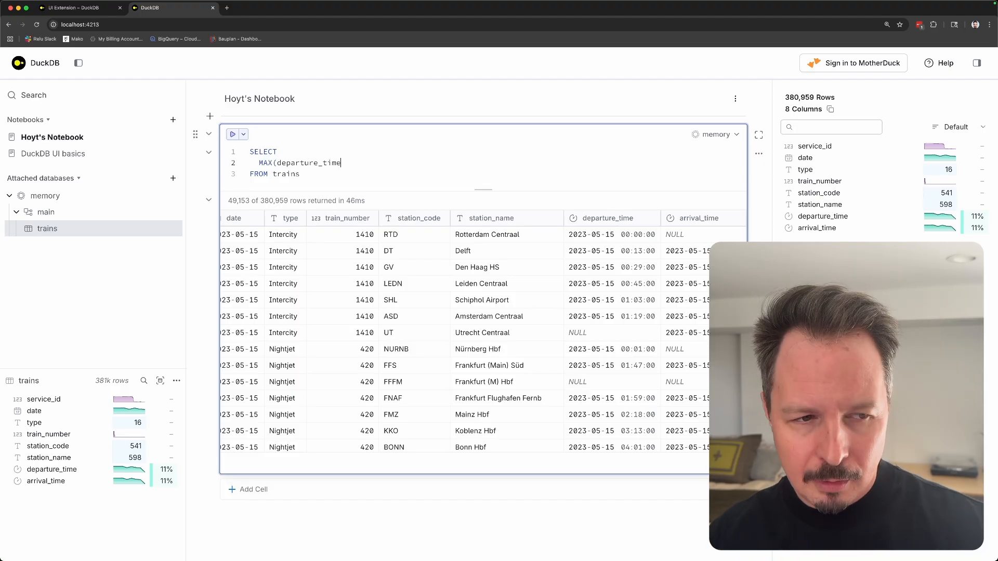
pyautogui.write(')')
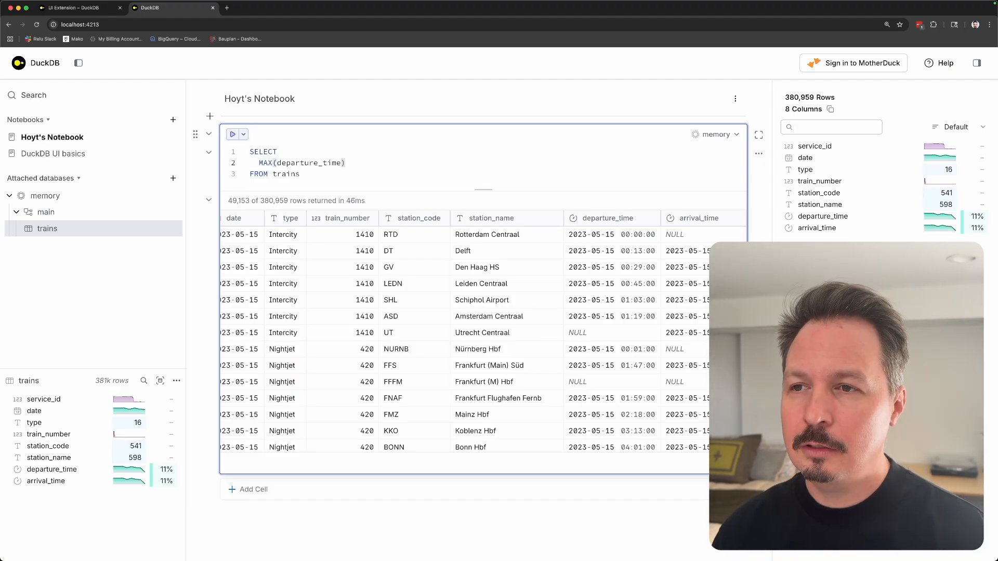
# Alias the MAX(departure_time) expression as max_time and run the query
pyautogui.write(' AS n')
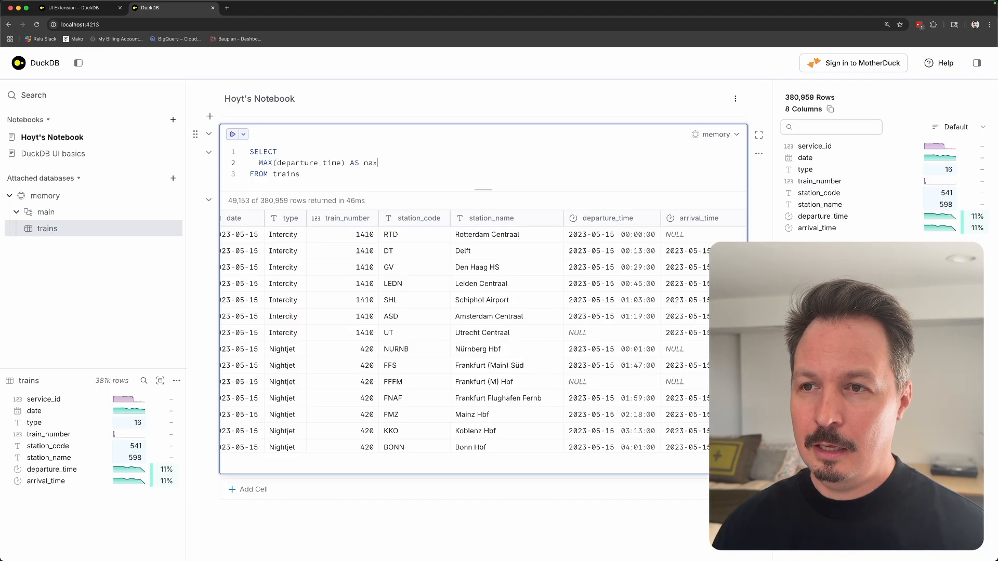
pyautogui.press('BackSpace')
pyautogui.write('max_tuimn')
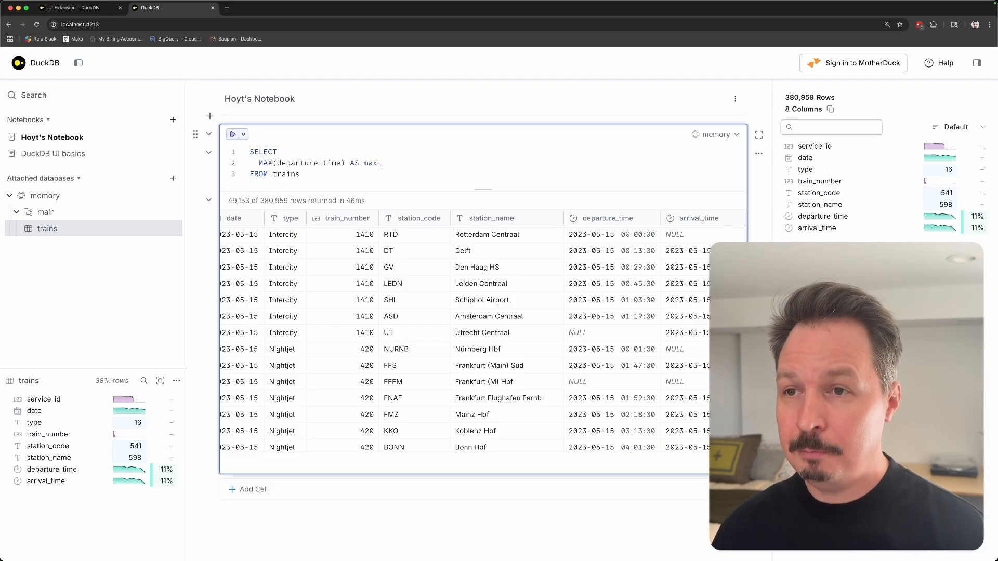
pyautogui.press('BackSpace')
pyautogui.press('BackSpace')
pyautogui.press('BackSpace')
pyautogui.press('BackSpace')
pyautogui.write('ime')
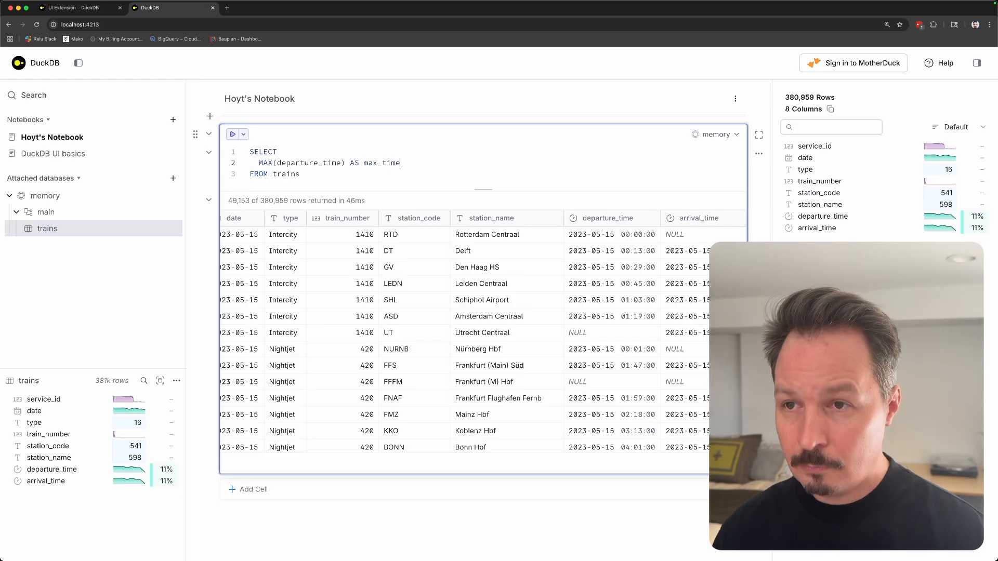
pyautogui.press('super+Return')
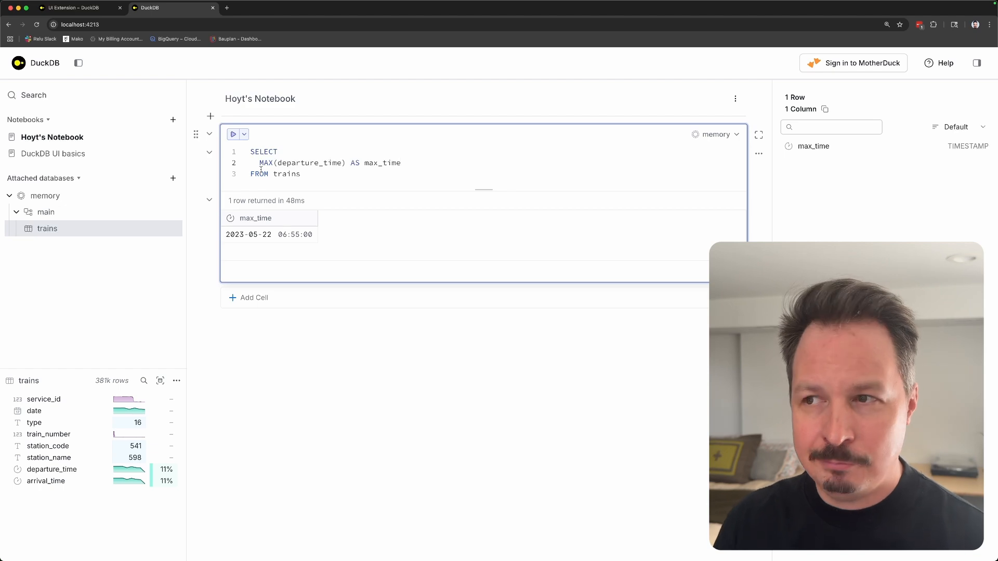
# Review the Working with Files example in the DuckDB UI basics notebook, and return to the custom notebook
pyautogui.click(48, 154)
pyautogui.scroll(-15, 365, 329)
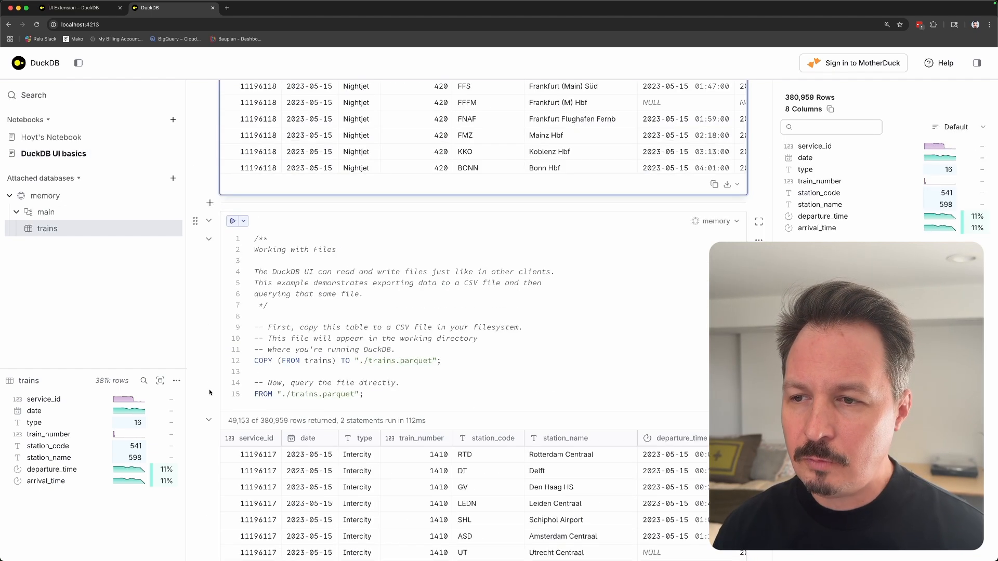
pyautogui.scroll(-5, 206, 396)
pyautogui.scroll(4, 334, 331)
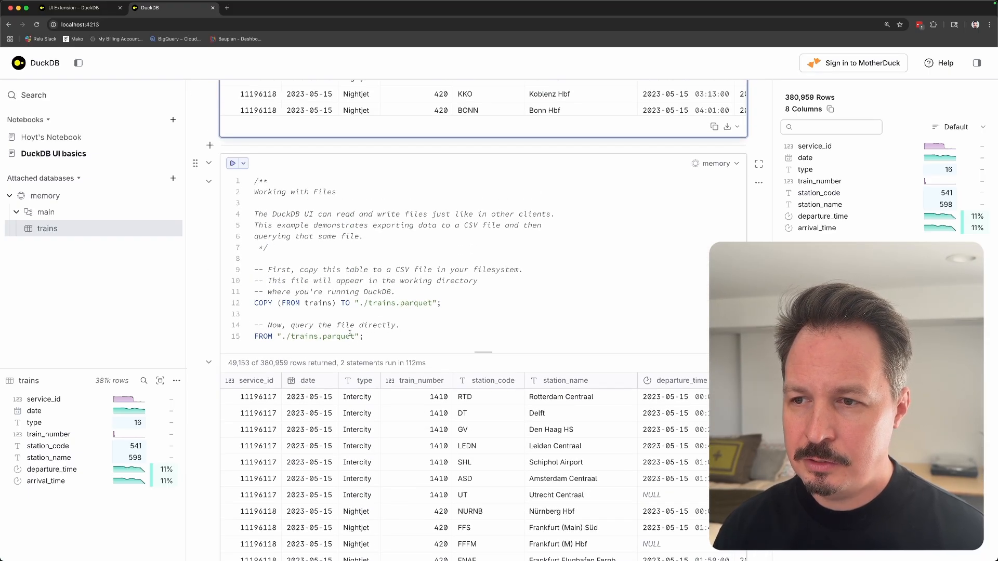
pyautogui.click(30, 138)
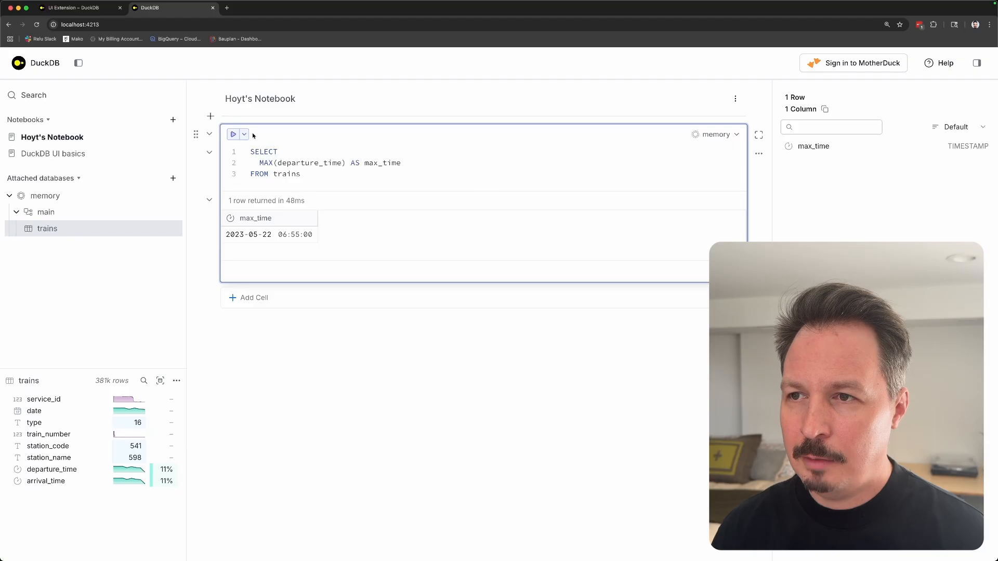
# Insert a line with the COPY keyword above the SELECT query, separated from it by a blank line
pyautogui.click(295, 151)
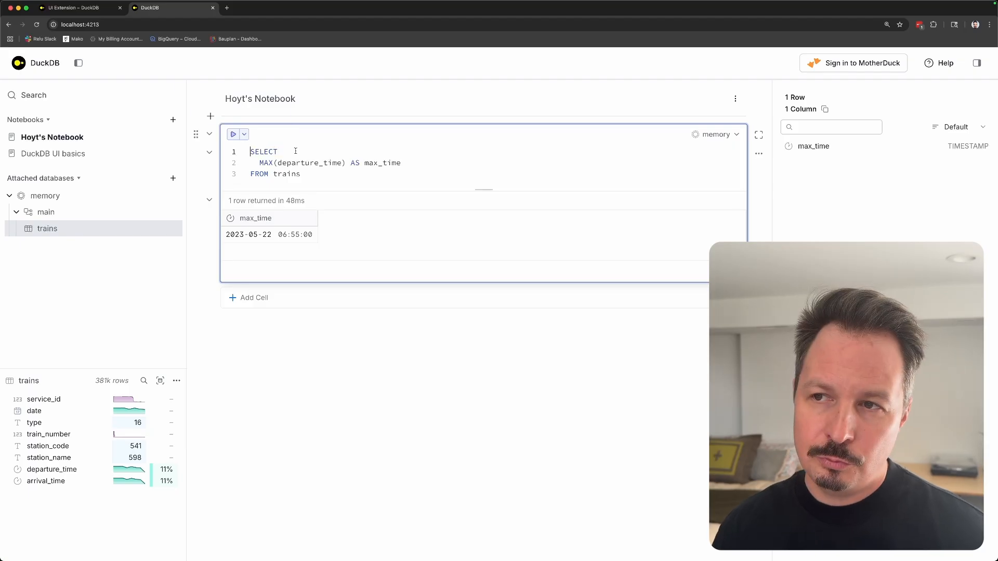
pyautogui.press('Return')
pyautogui.press('Return')
pyautogui.press('Up')
pyautogui.press('Up')
pyautogui.write('COPY')
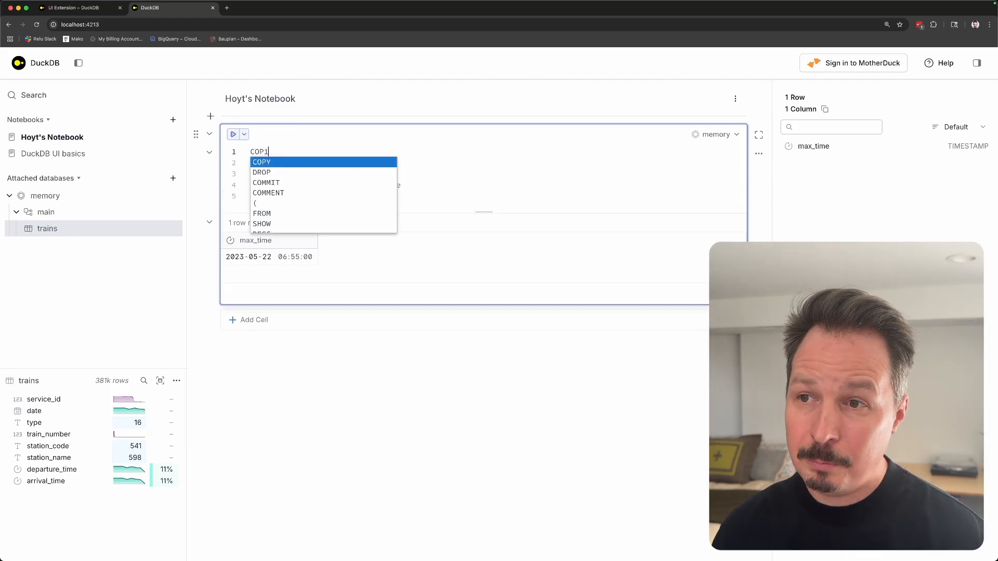
pyautogui.write(' TO')
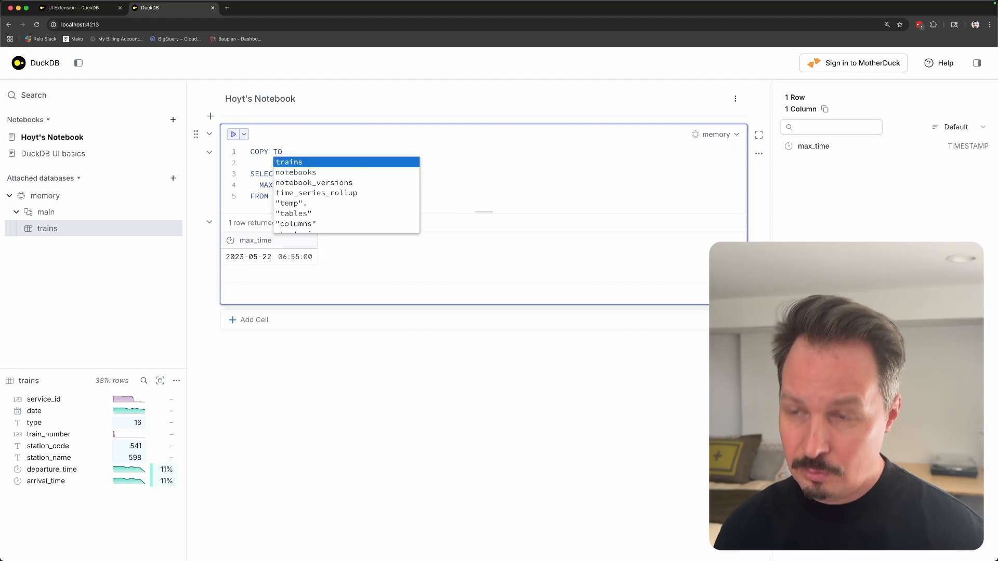
pyautogui.press('BackSpace')
pyautogui.press('BackSpace')
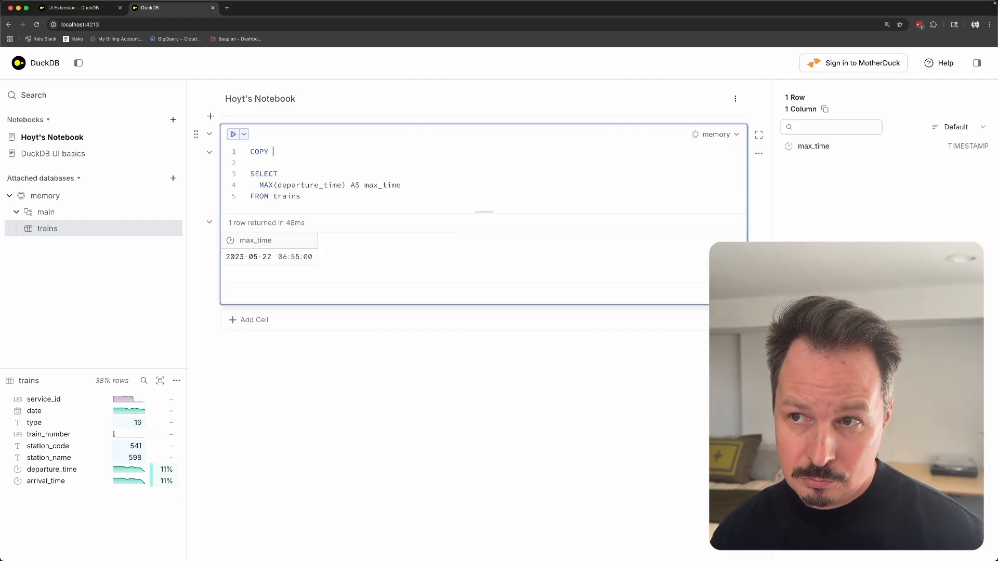
pyautogui.write('TO t')
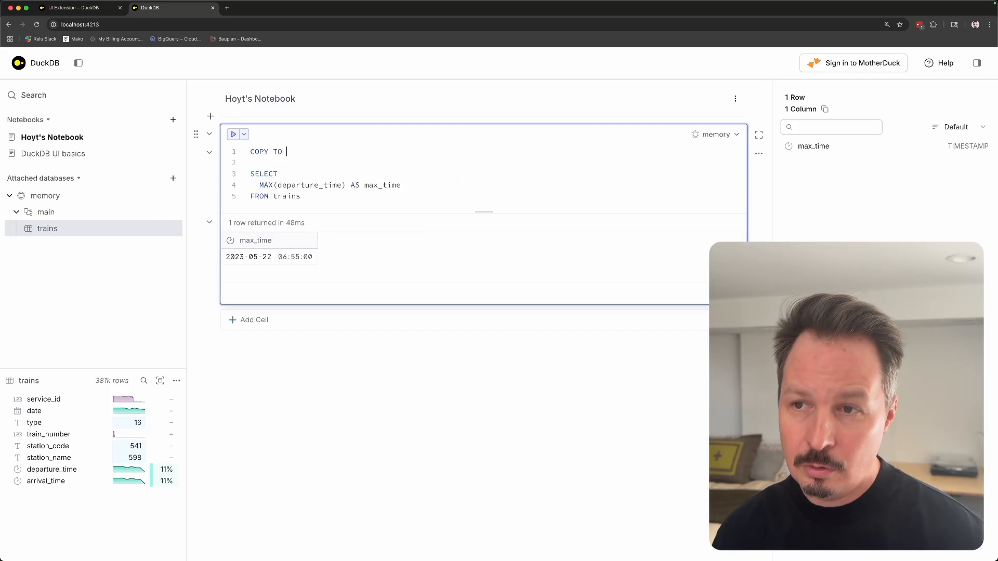
pyautogui.press('BackSpace')
pyautogui.press('BackSpace')
pyautogui.press('BackSpace')
pyautogui.press('BackSpace')
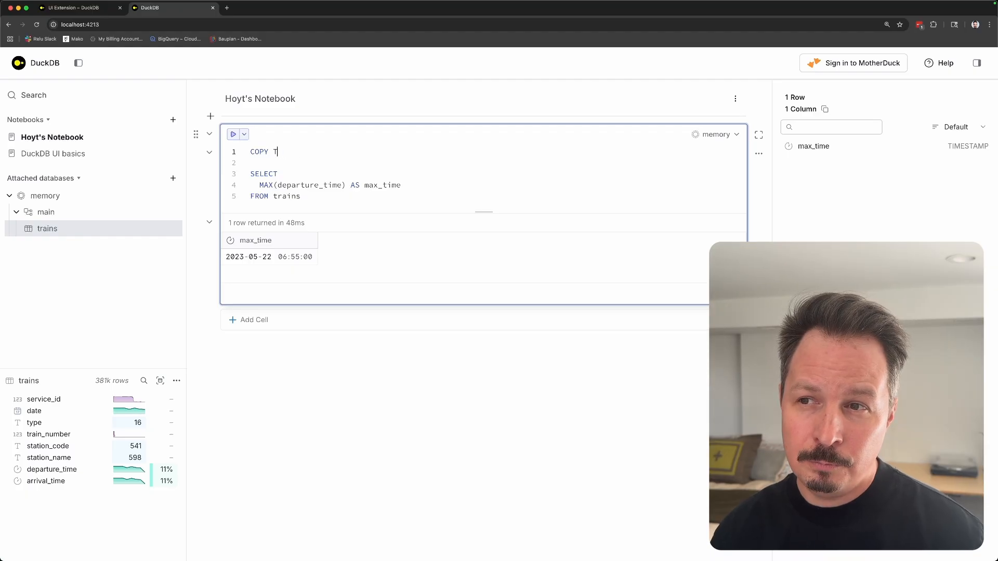
# Check the COPY statement syntax in the DuckDB UI basics notebook, and go back to the custom notebook
pyautogui.click(66, 154)
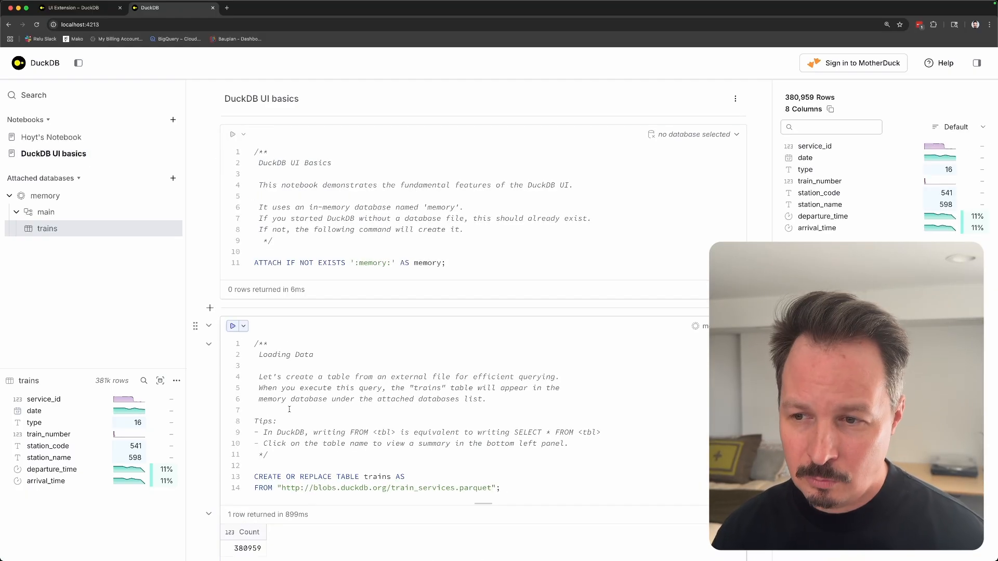
pyautogui.scroll(-15, 290, 409)
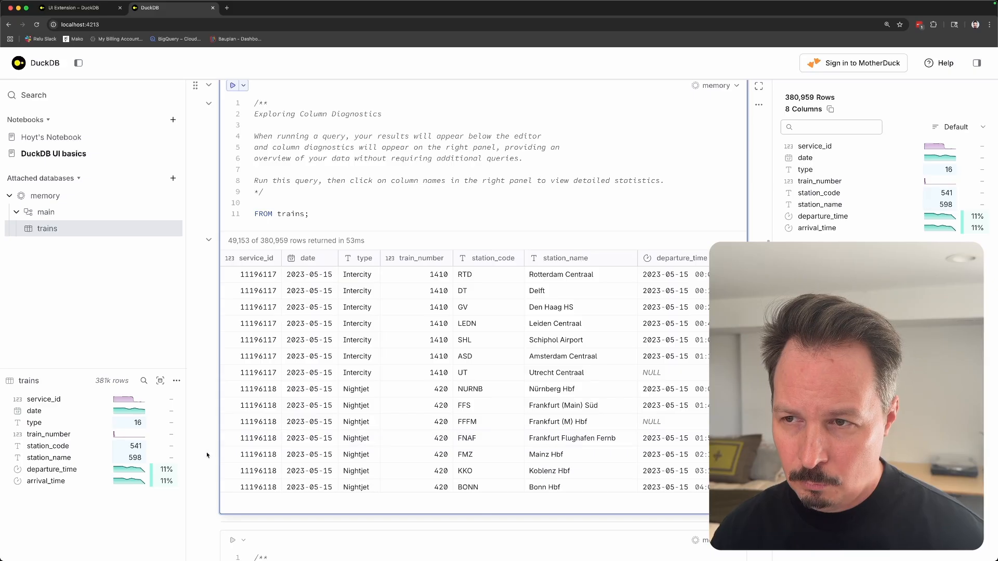
pyautogui.scroll(5, 207, 455)
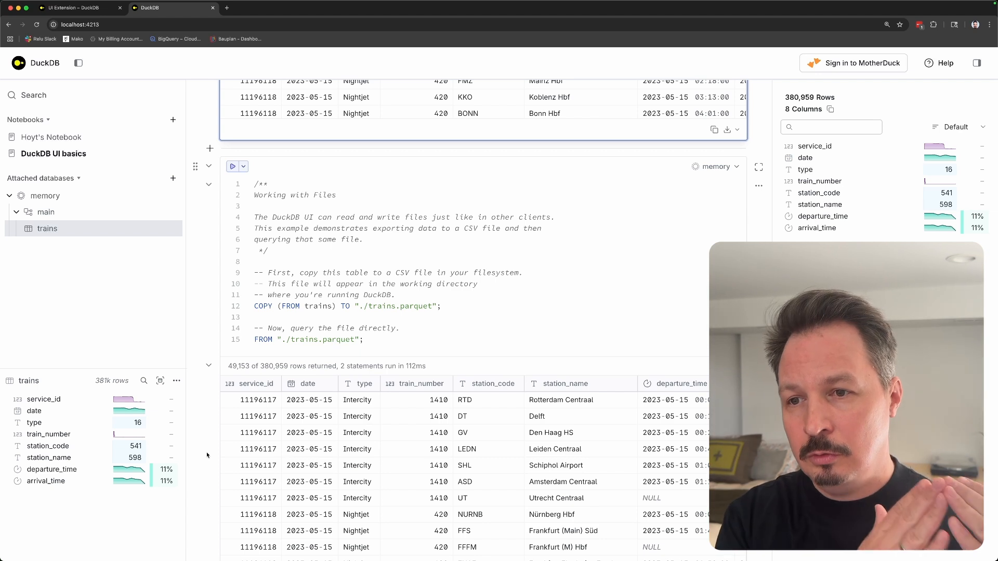
pyautogui.click(56, 137)
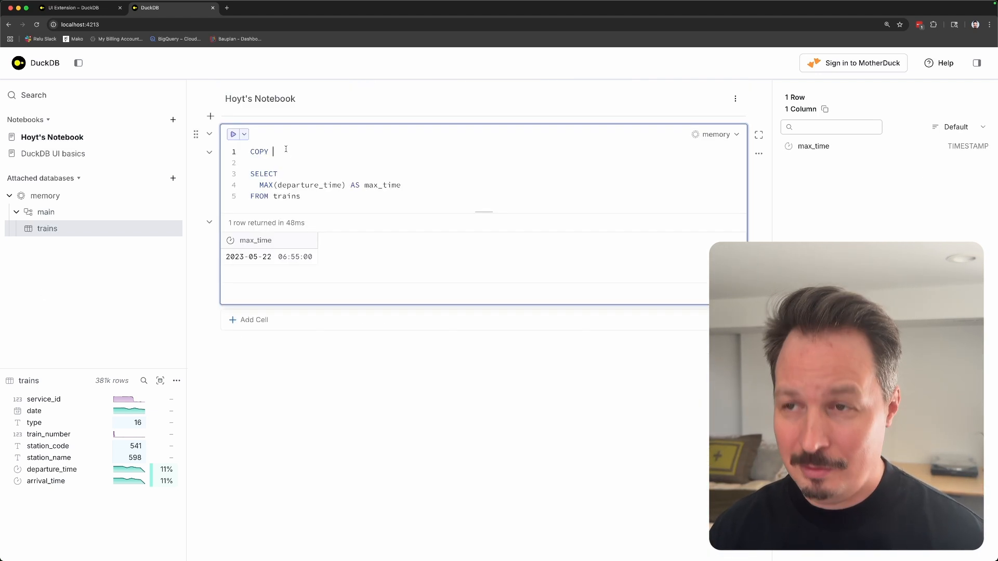
# Complete the COPY statement so it exports the trains table: COPY (FROM trains) TO './trains.parquet'
pyautogui.write('(FROM ')
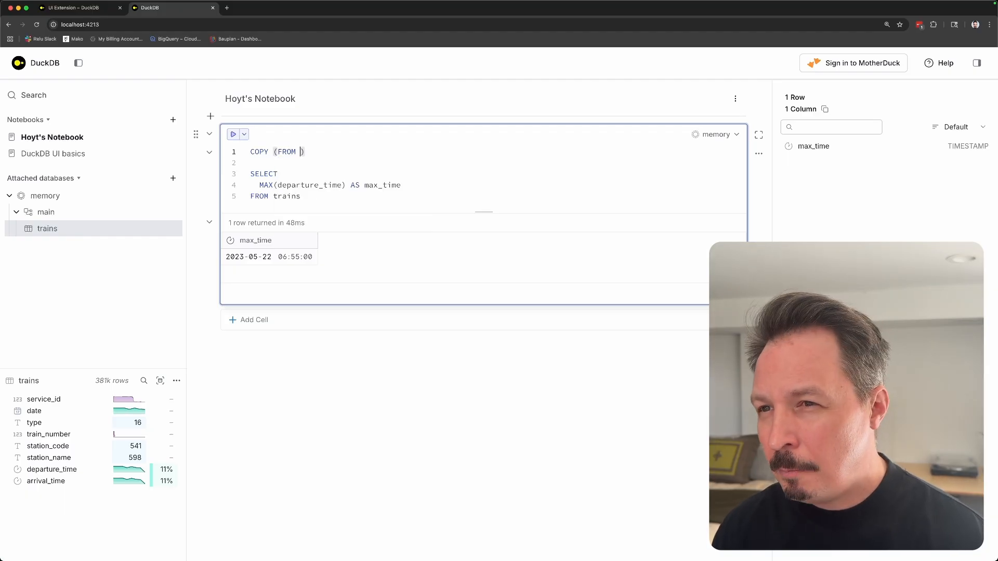
pyautogui.write("trains) TO '")
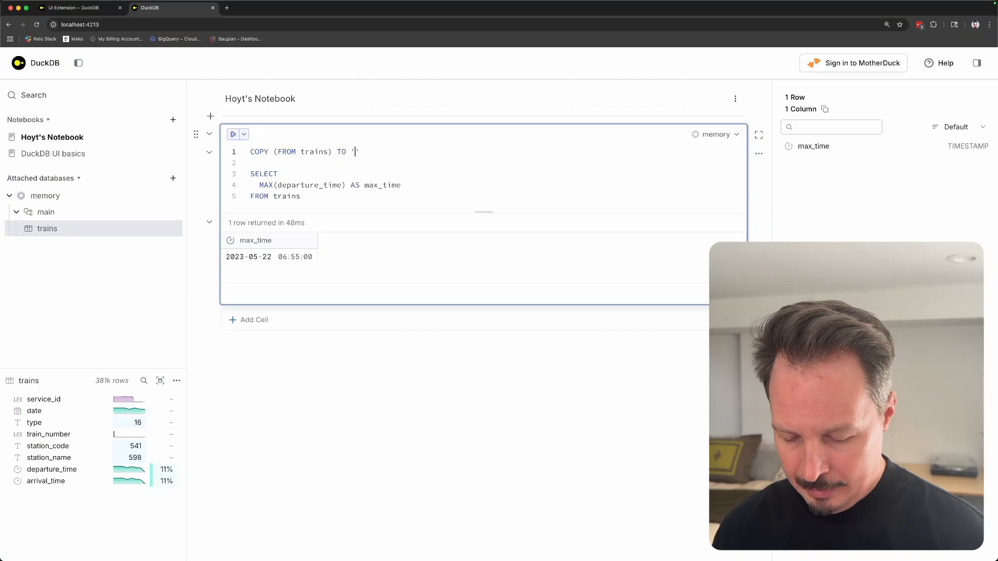
pyautogui.write('./train.s')
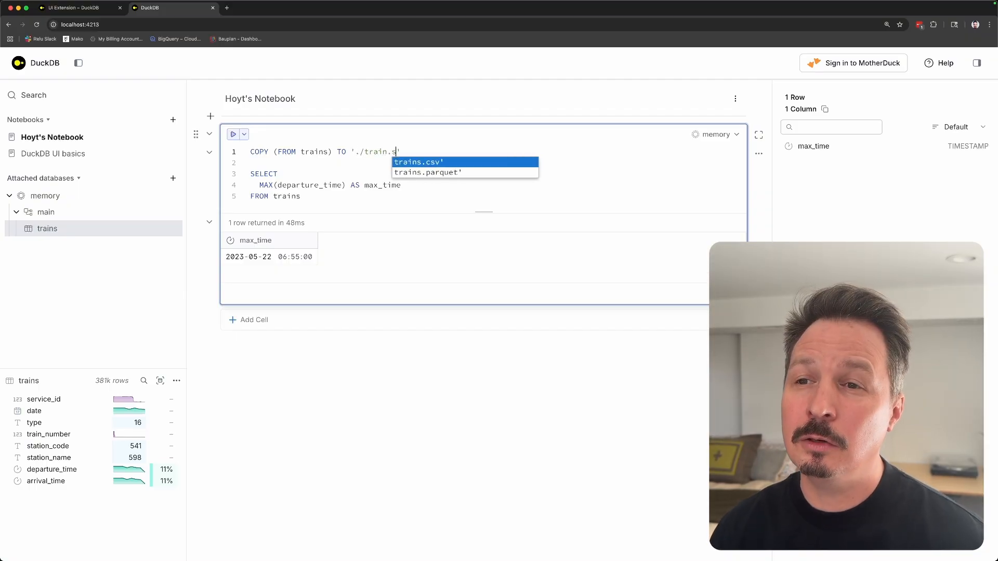
pyautogui.press('BackSpace')
pyautogui.press('BackSpace')
pyautogui.write('s')
pyautogui.press('Down')
pyautogui.press('Return')
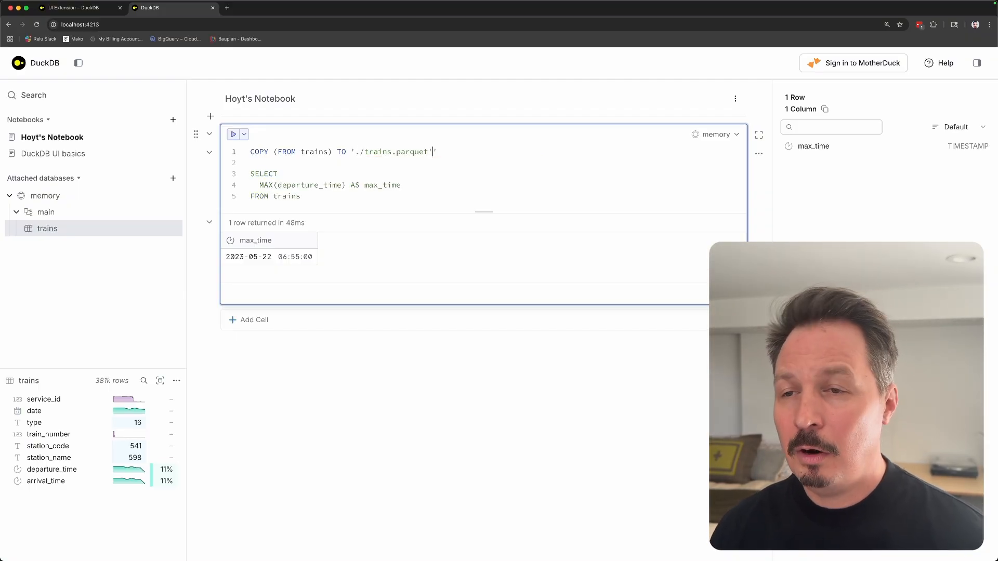
pyautogui.press('BackSpace')
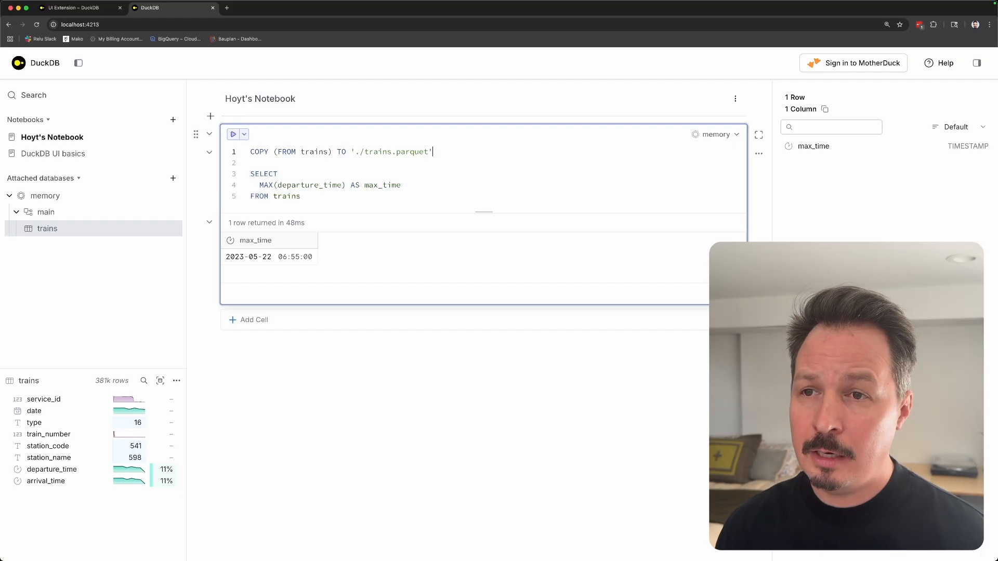
# Check how the Working with Files example in the DuckDB UI basics notebook queries the exported file, and return to the custom notebook
pyautogui.press('Down')
pyautogui.press('Down')
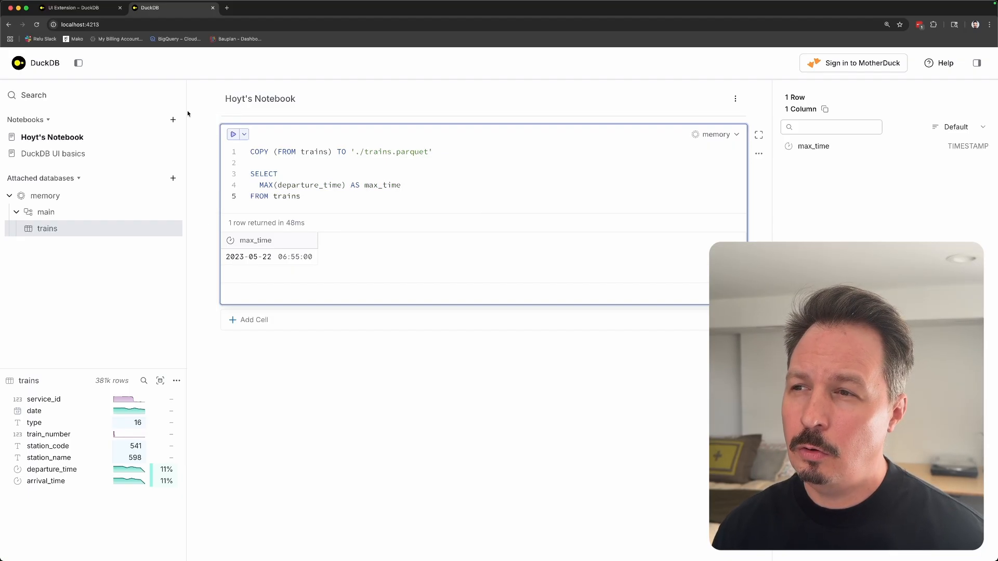
pyautogui.click(53, 154)
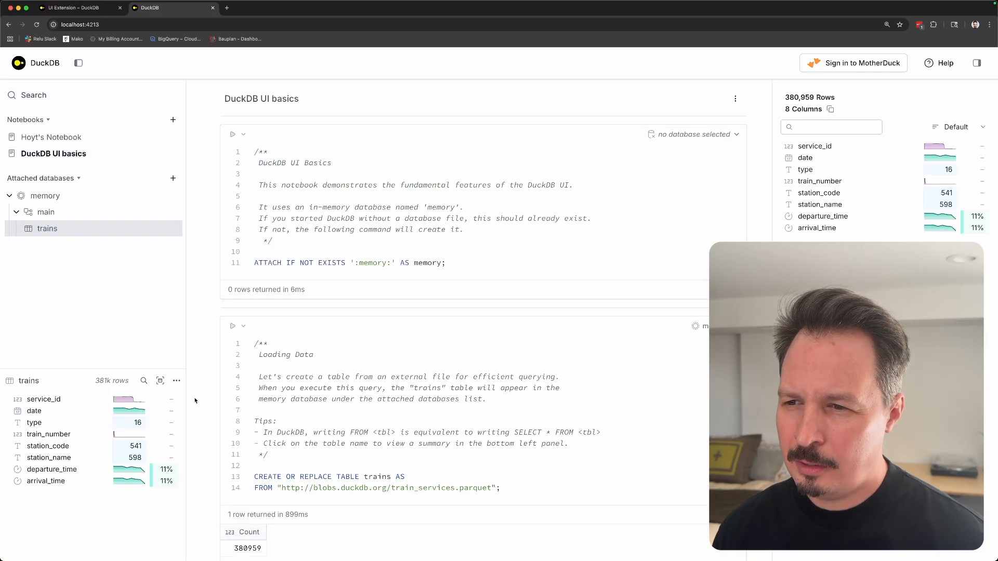
pyautogui.scroll(-15, 195, 400)
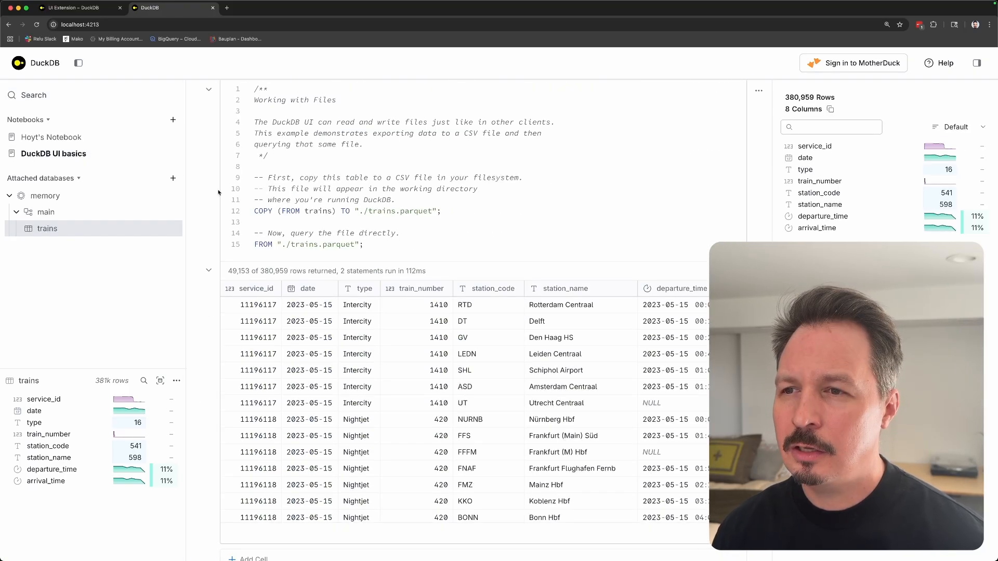
pyautogui.click(51, 137)
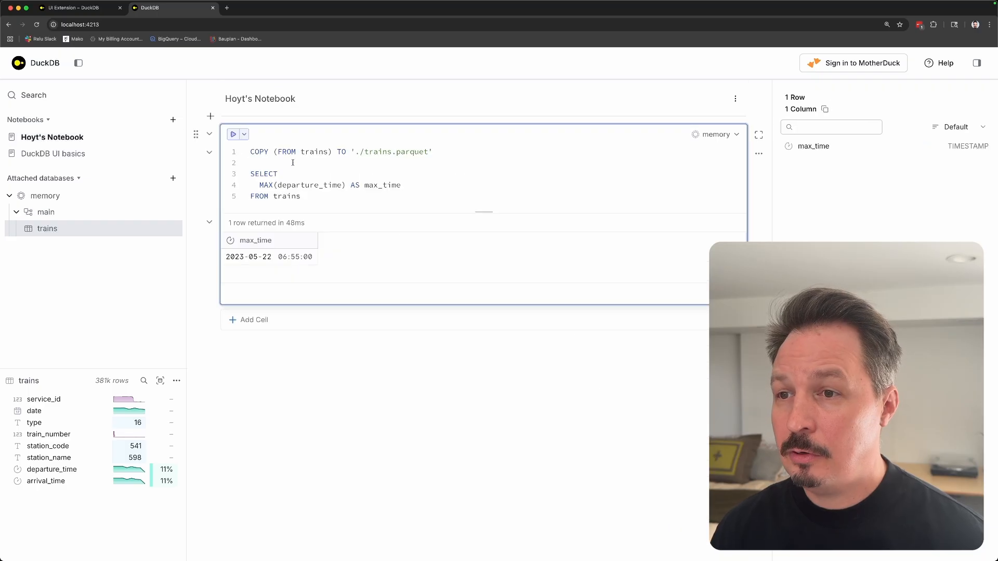
# Replace the trains table in the SELECT query's FROM clause with the file path '.trains.parquet'
pyautogui.doubleClick(291, 196)
pyautogui.press('BackSpace')
pyautogui.write('`tr\\')
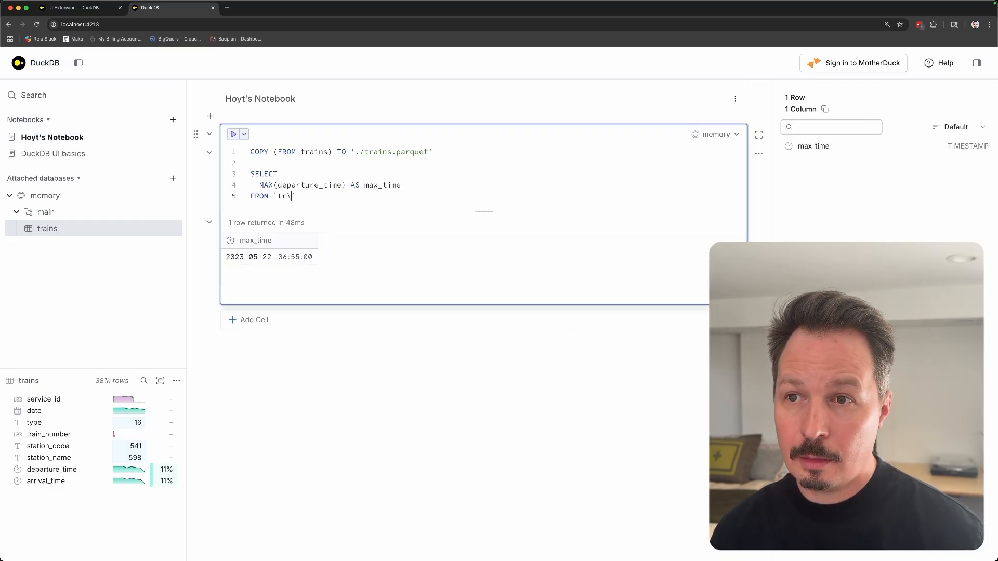
pyautogui.press('BackSpace')
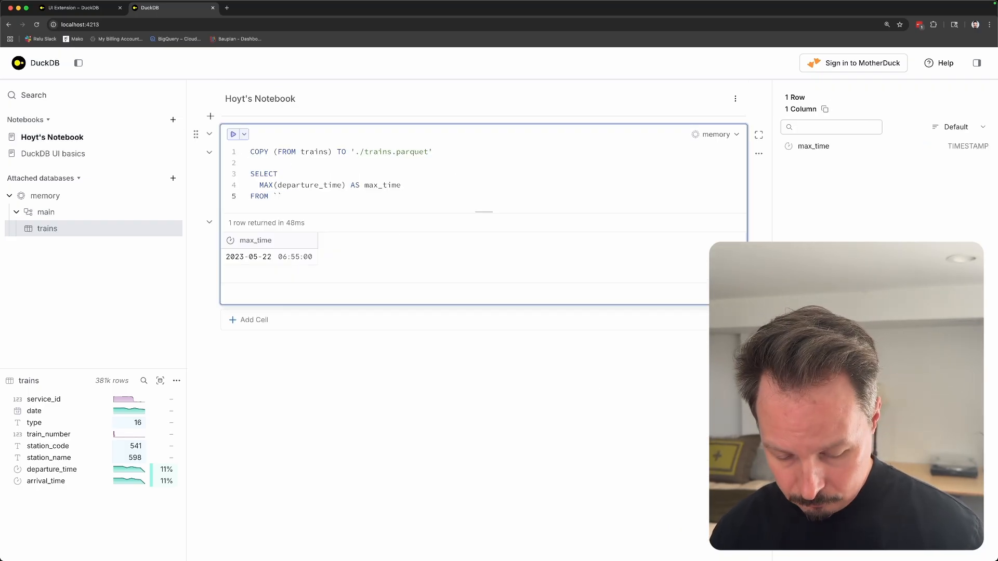
pyautogui.press('BackSpace')
pyautogui.press('BackSpace')
pyautogui.press('Delete')
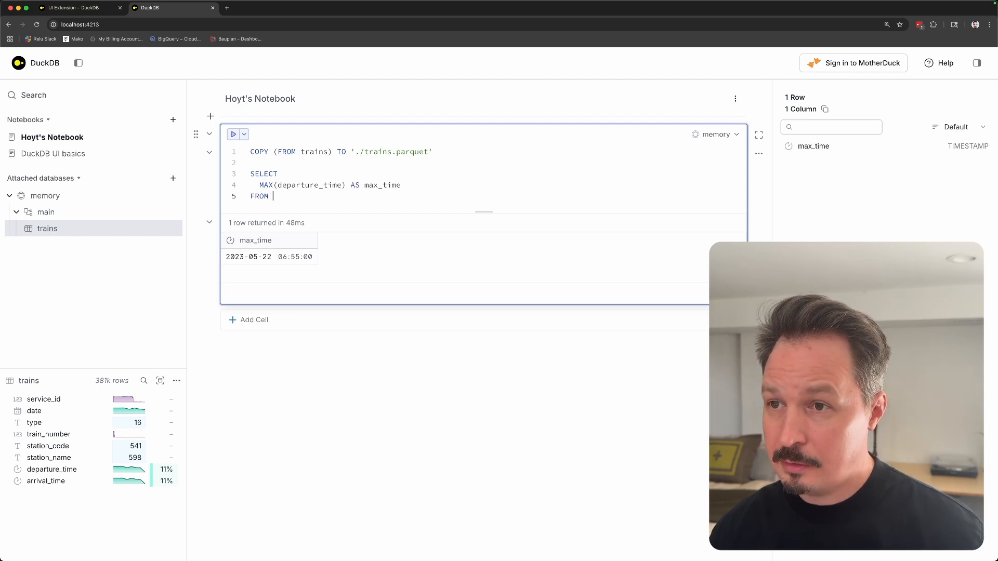
pyautogui.write("'.trai")
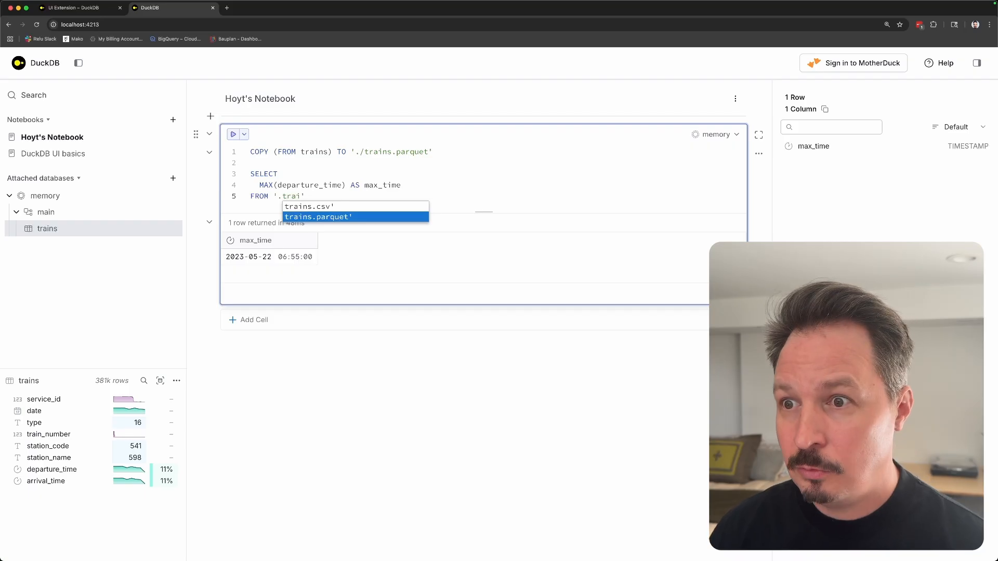
pyautogui.press('Return')
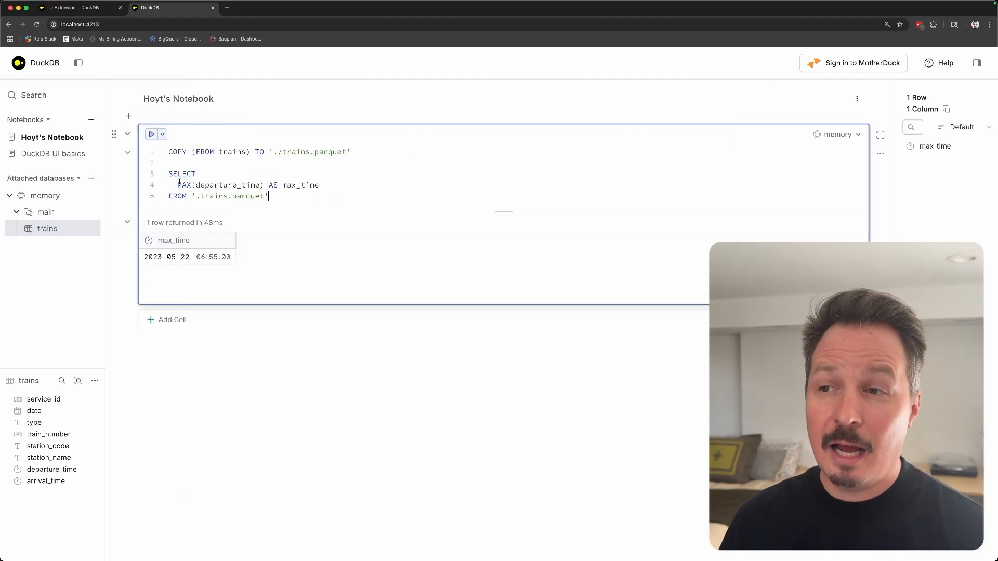
# Delete the COPY statement and the blank line below it, and run the remaining SELECT query
pyautogui.moveTo(168, 175); pyautogui.dragTo(166, 150)
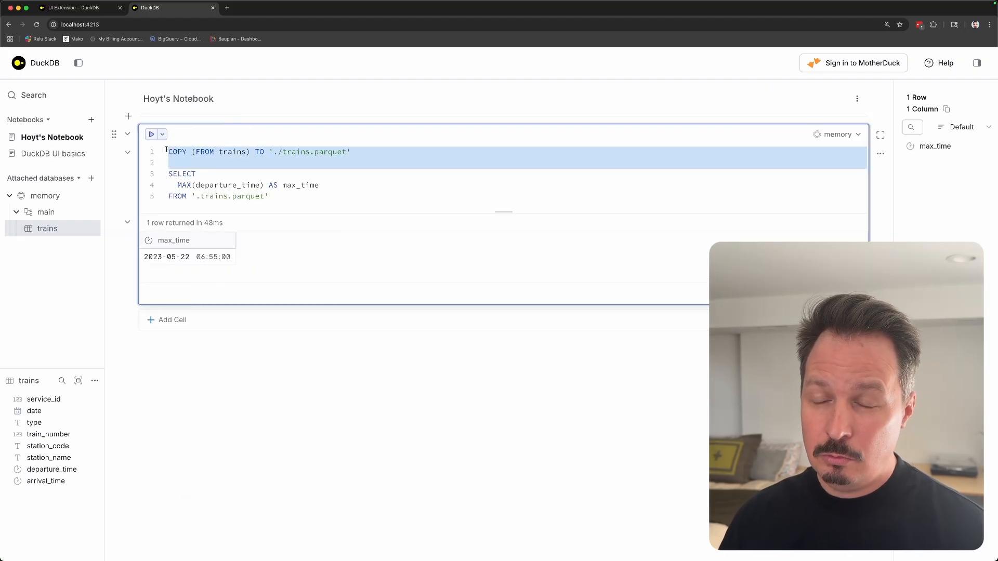
pyautogui.press('BackSpace')
pyautogui.press('super+Return')
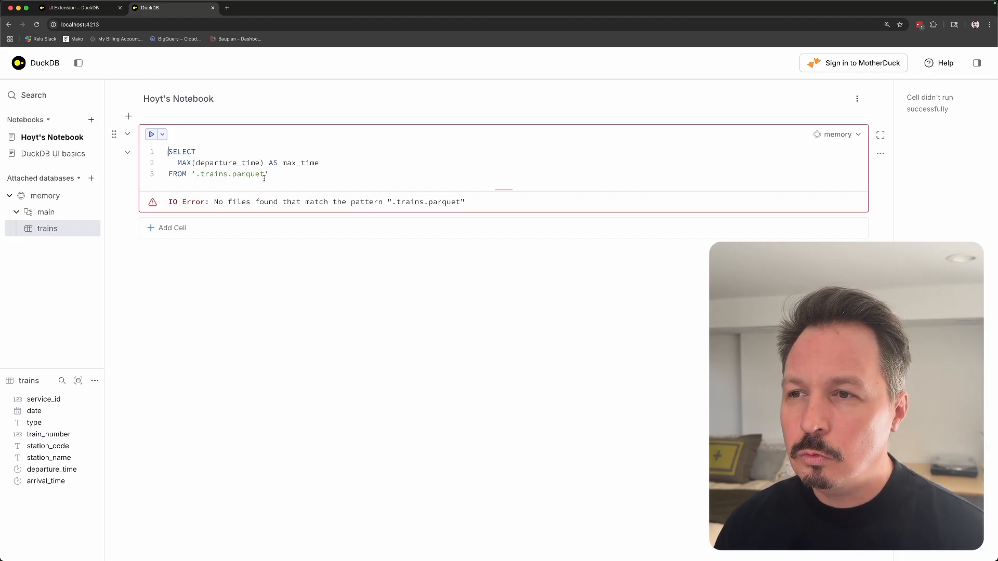
# Undo the recent edits back to before the deletion of the COPY statement
pyautogui.click(230, 174)
pyautogui.press('BackSpace')
pyautogui.press('super+z')
pyautogui.press('super+z')
pyautogui.press('super+z')
pyautogui.press('super+z')
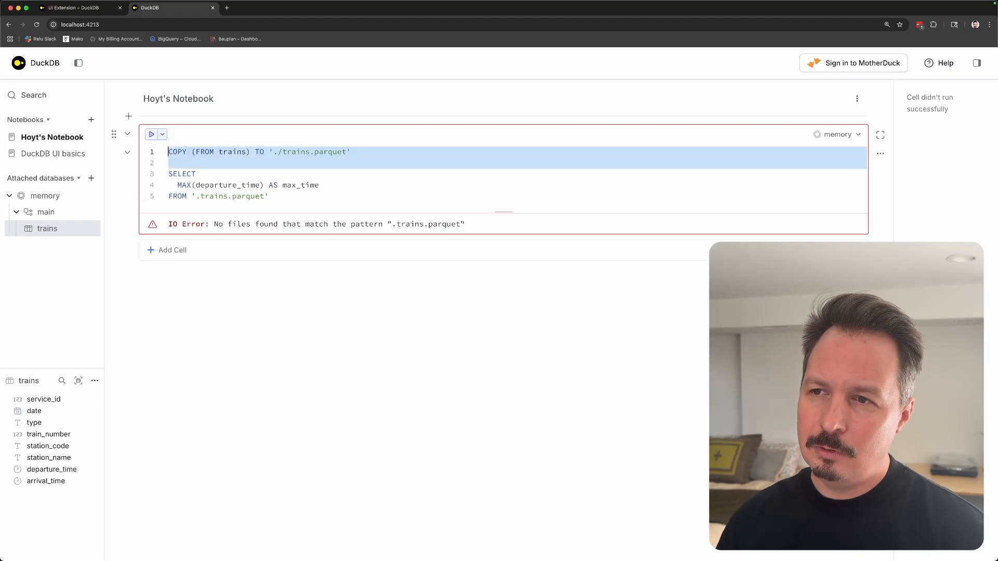
# Change the file path in the SELECT query's FROM clause to './trains.parquet' and run the cell
pyautogui.press('BackSpace')
pyautogui.press('BackSpace')
pyautogui.press('BackSpace')
pyautogui.press('BackSpace')
pyautogui.press('BackSpace')
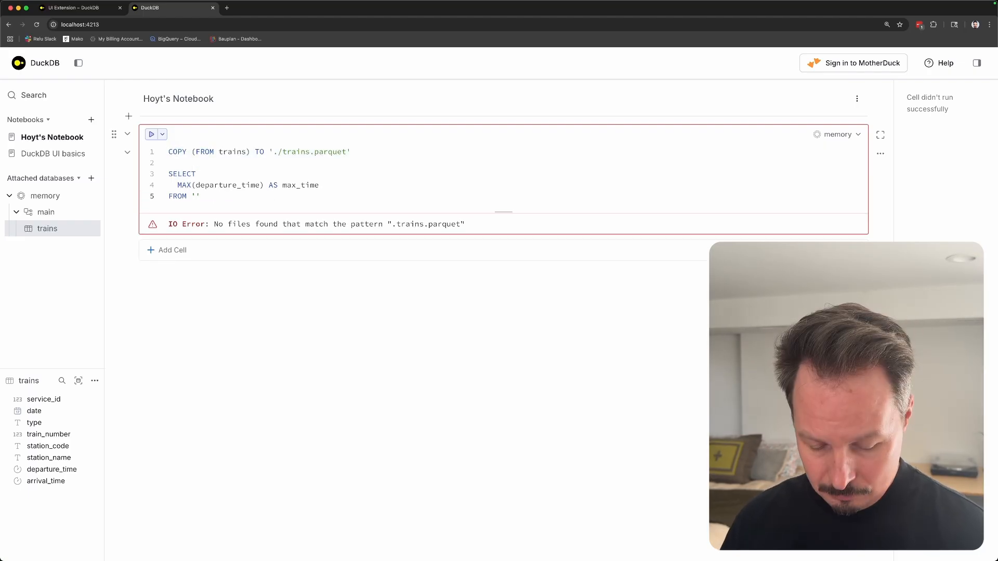
pyautogui.write('.')
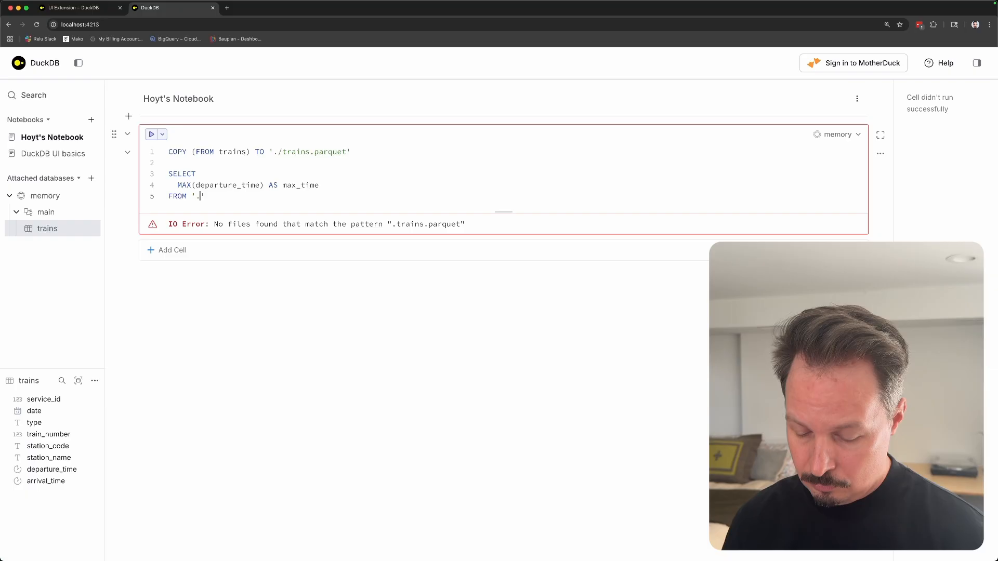
pyautogui.write('/tra')
pyautogui.press('Down')
pyautogui.press('Return')
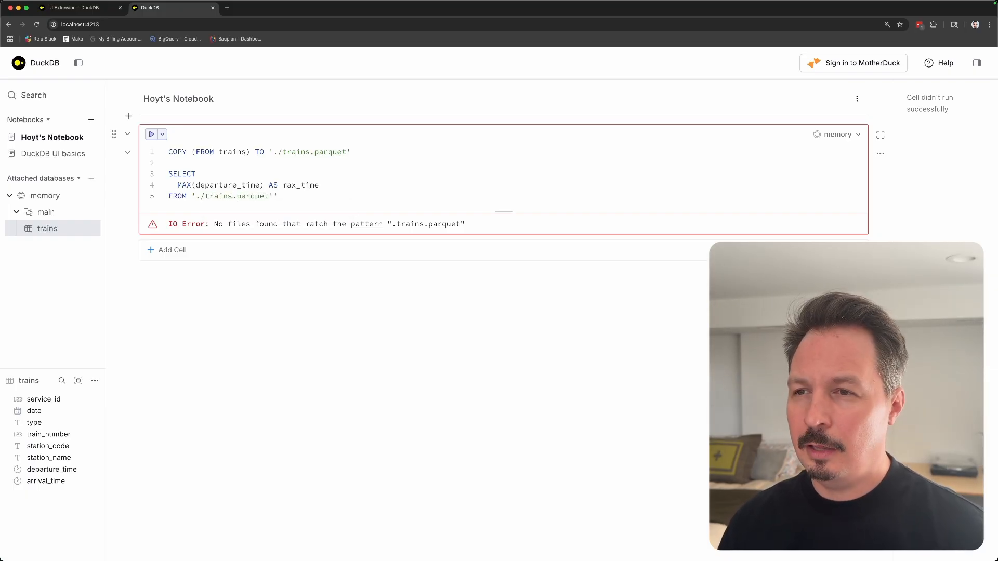
pyautogui.press('Delete')
pyautogui.press('super+Return')
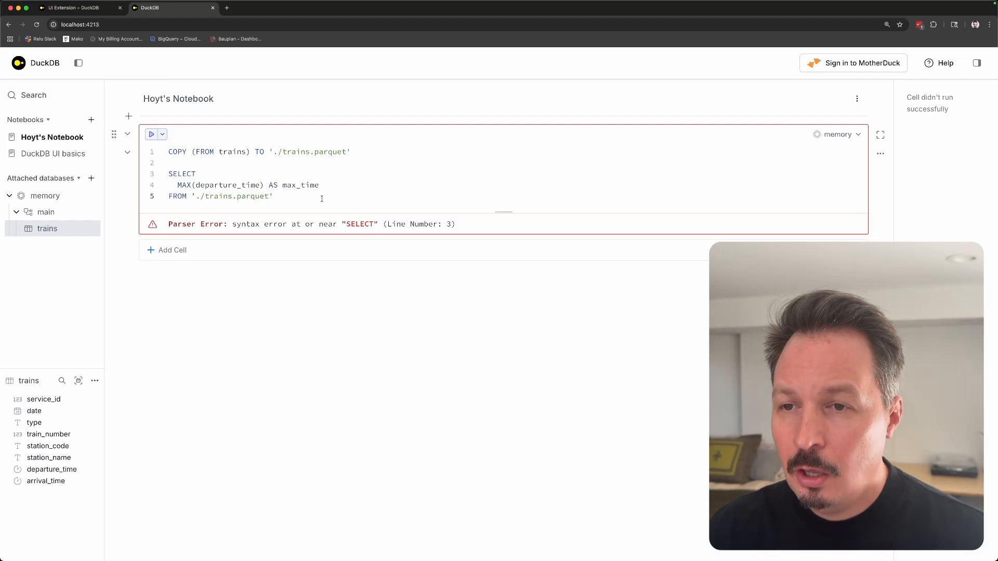
# End the COPY statement with a semicolon and run both statements in the cell
pyautogui.click(355, 155)
pyautogui.write(';')
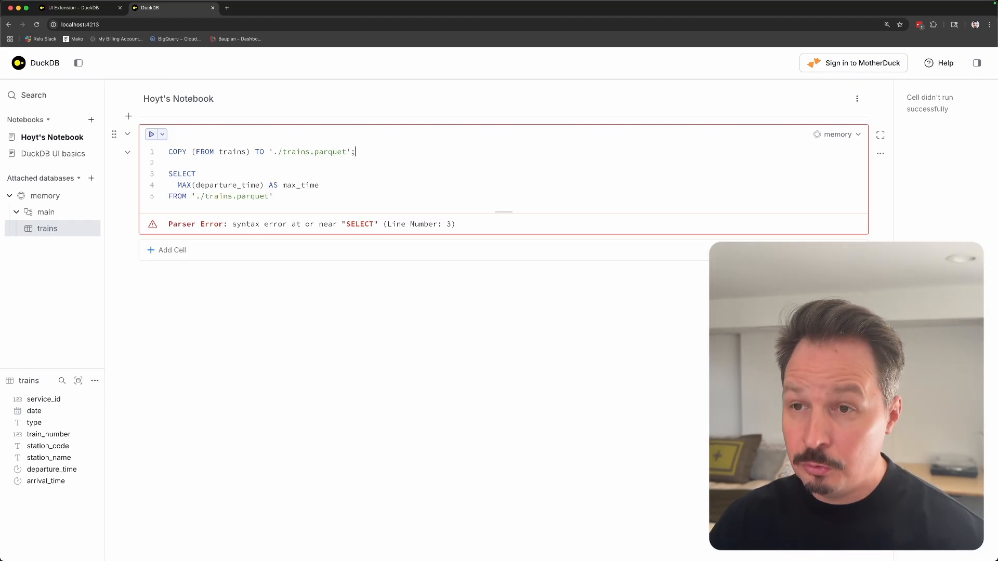
pyautogui.press('super+Return')
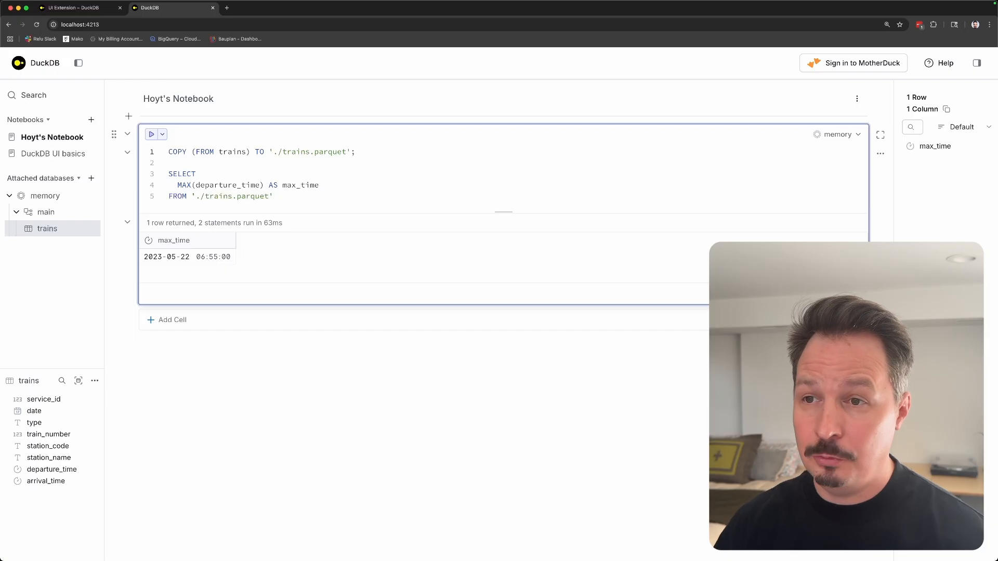